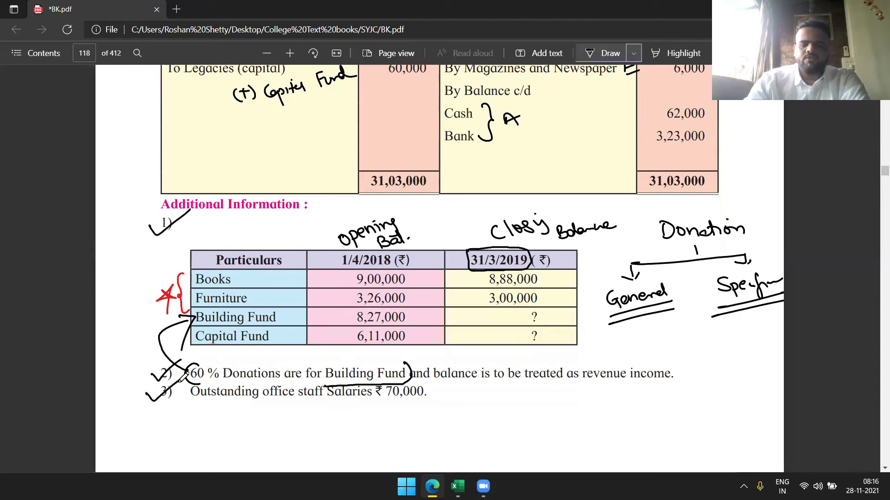
- Draw a tick mark beside the Office Staff entry in the Payments column of the PDF
scroll(183, 378, "up", 5)
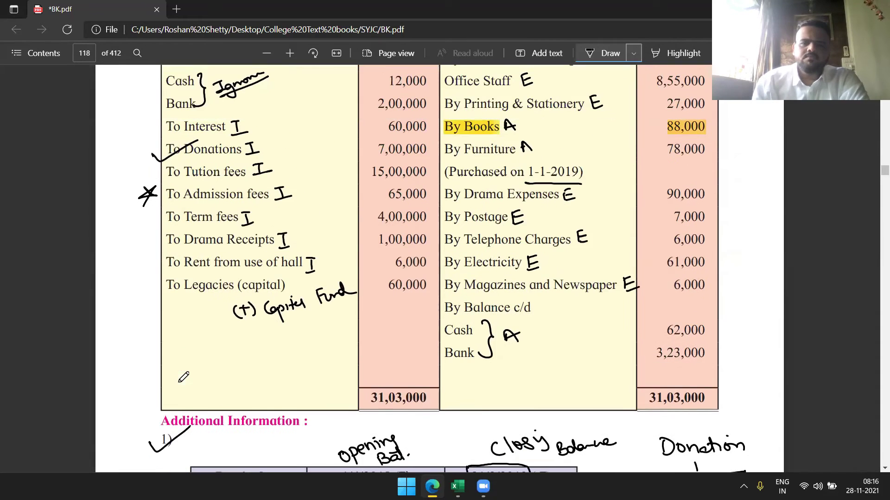
scroll(470, 211, "up", 1)
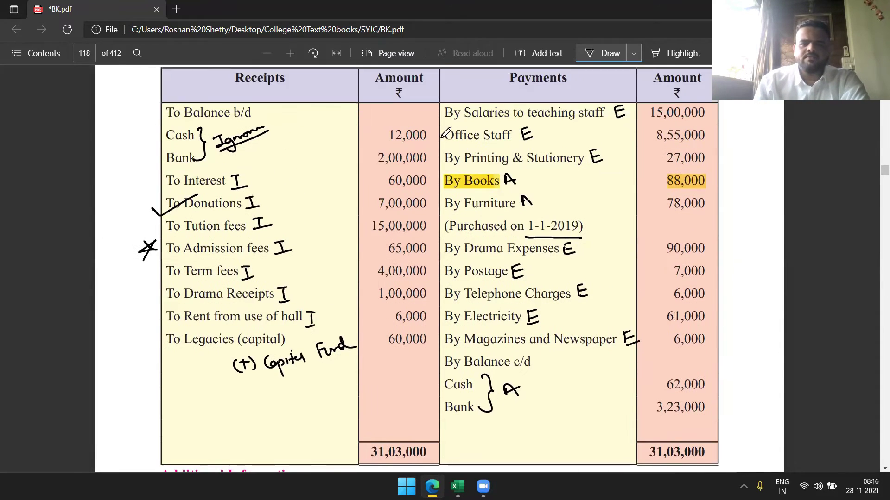
left_click_drag(439, 134, 471, 117)
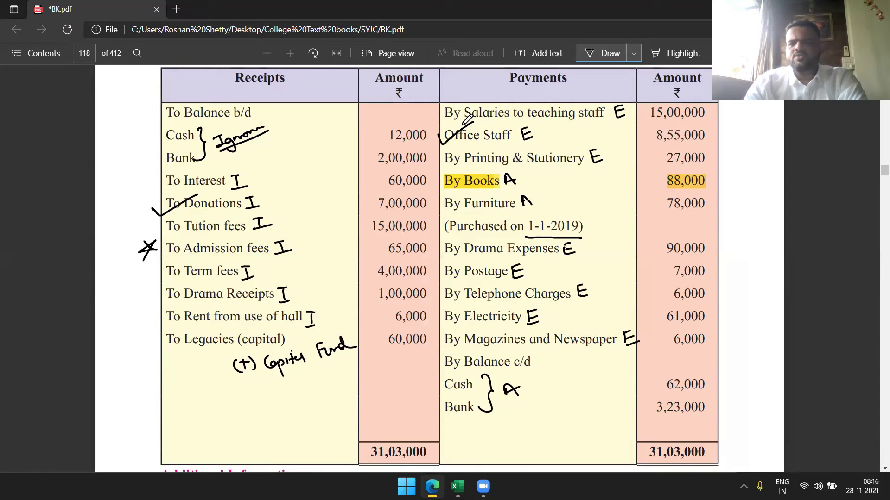
- Draw a brace with star marks beside the Books to Capital Fund rows of the Additional Information table
scroll(468, 118, "down", 2)
scroll(468, 118, "up", 1)
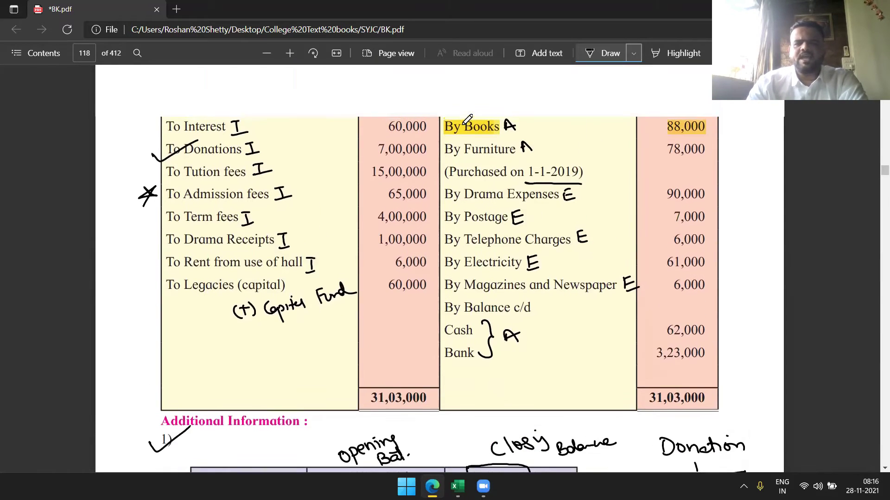
scroll(468, 118, "up", 1)
scroll(468, 118, "down", 1)
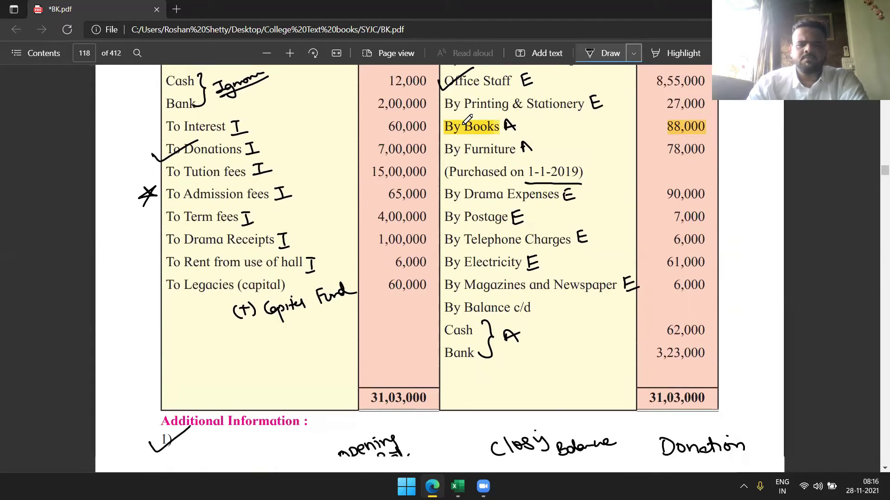
scroll(468, 120, "down", 3)
mouse_move(137, 305)
left_mouse_down()
mouse_move(134, 392)
mouse_move(151, 393)
left_mouse_up()
mouse_move(118, 353)
left_mouse_down()
mouse_move(125, 347)
mouse_move(114, 327)
mouse_move(129, 378)
mouse_move(115, 397)
mouse_move(141, 334)
mouse_move(154, 408)
left_mouse_up()
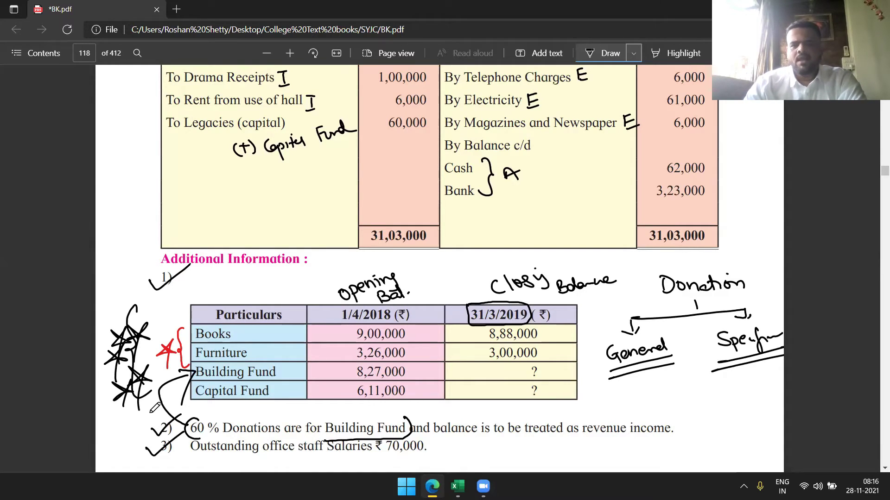
left_click(267, 53)
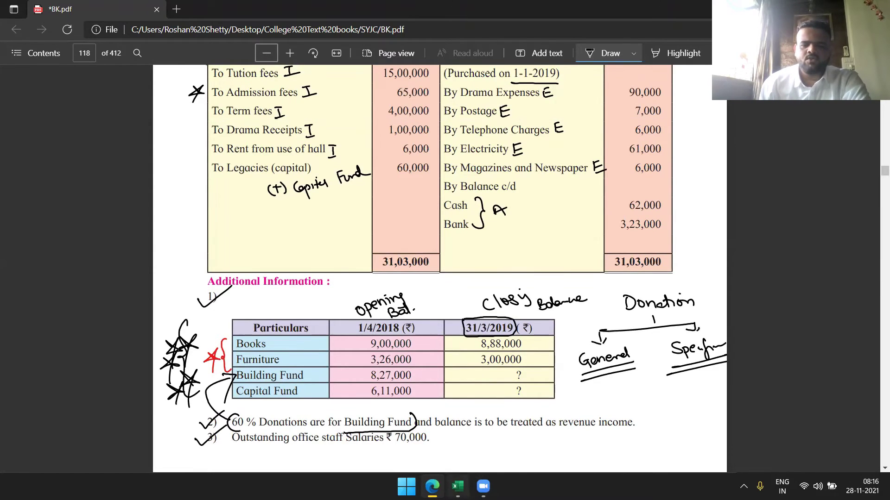
- Switch to Excel and review the Income and Expenditure Account template on Sheet1 and the Balance Sheet template on Sheet2
left_click(458, 487)
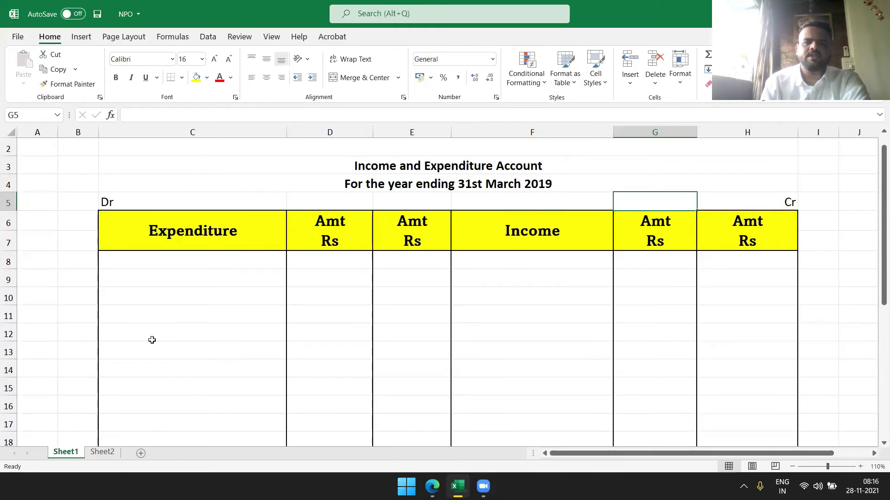
left_click(336, 148)
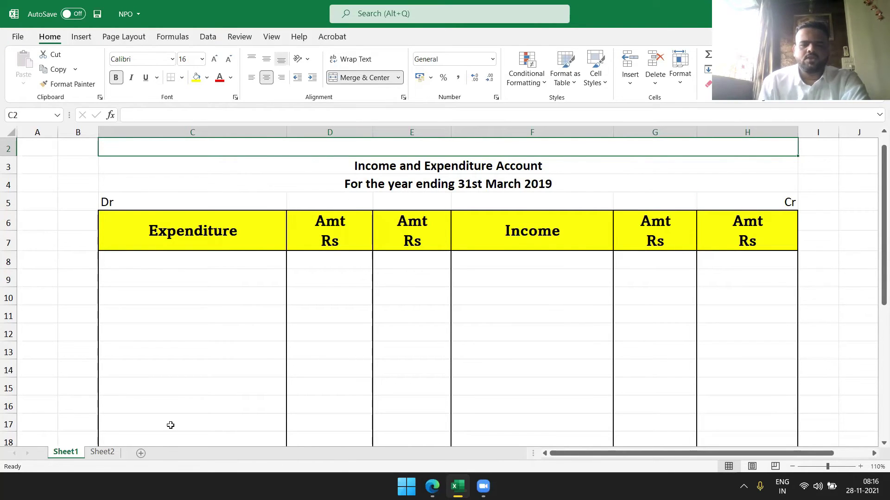
left_click(102, 453)
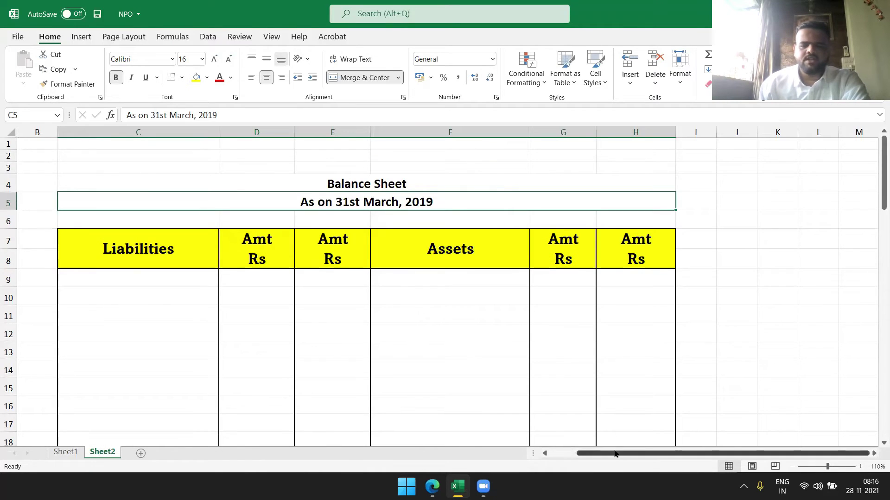
left_click_drag(602, 457, 491, 457)
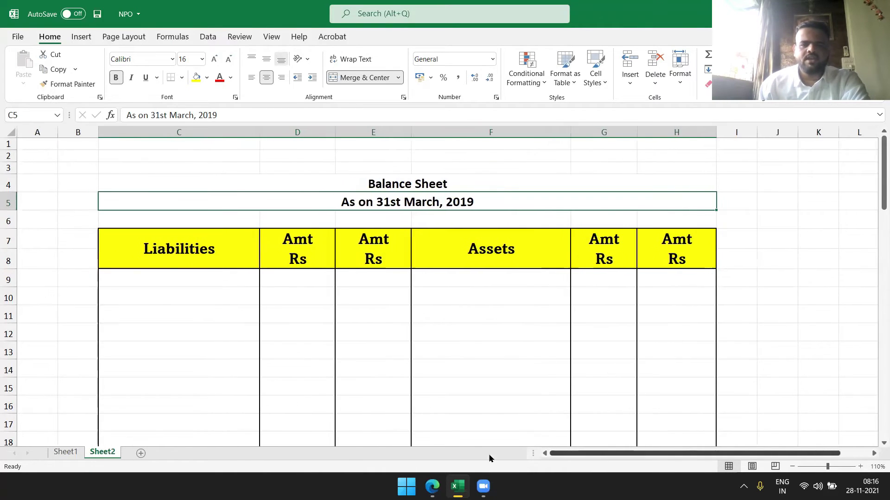
left_click(67, 453)
left_click_drag(610, 452, 642, 453)
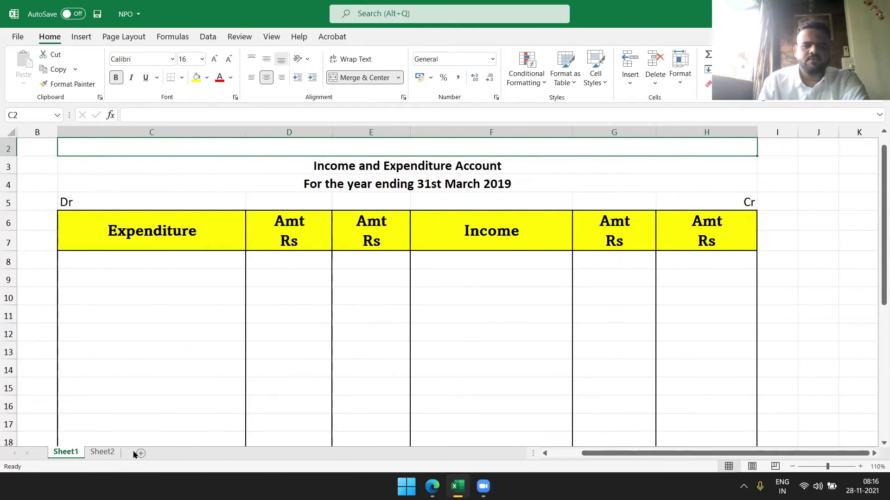
left_click(102, 453)
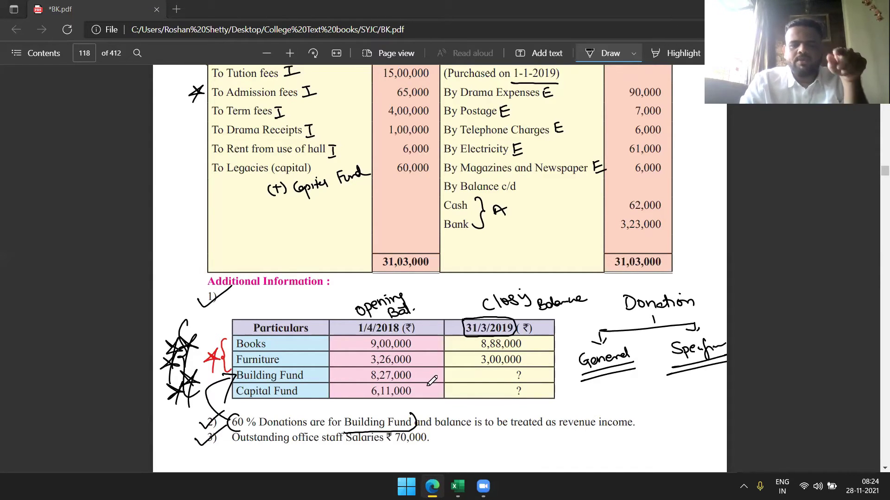
- In the Excel Balance Sheet, enter Books in F9 under Assets with the opening amount 900000 in G9
left_click(458, 486)
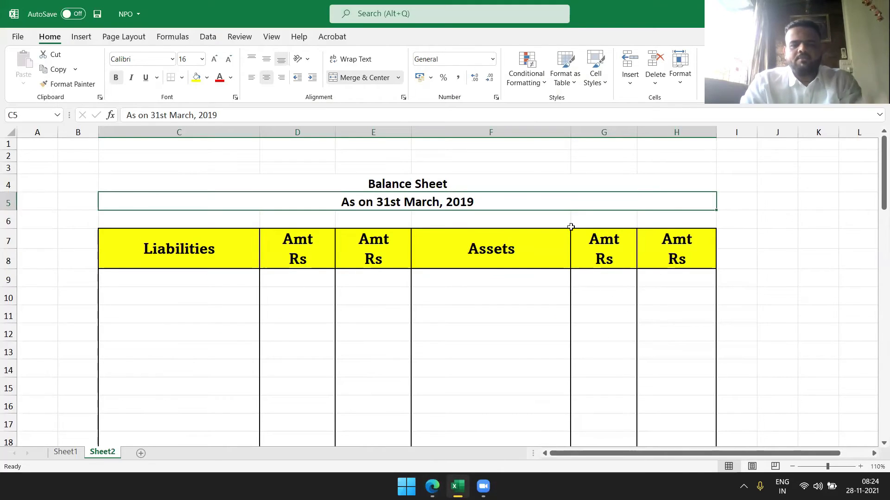
left_click(457, 280)
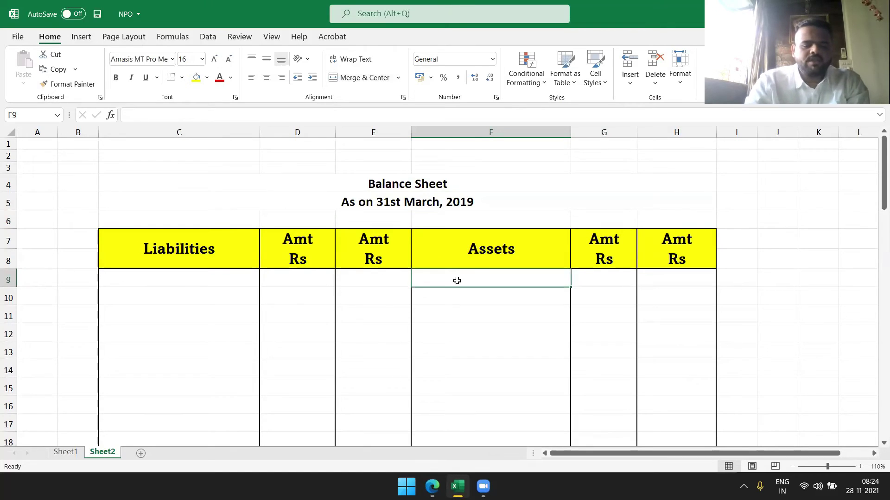
type("bOOKS")
key("BackSpace")
key("BackSpace")
key("BackSpace")
key("BackSpace")
key("BackSpace")
type("B")
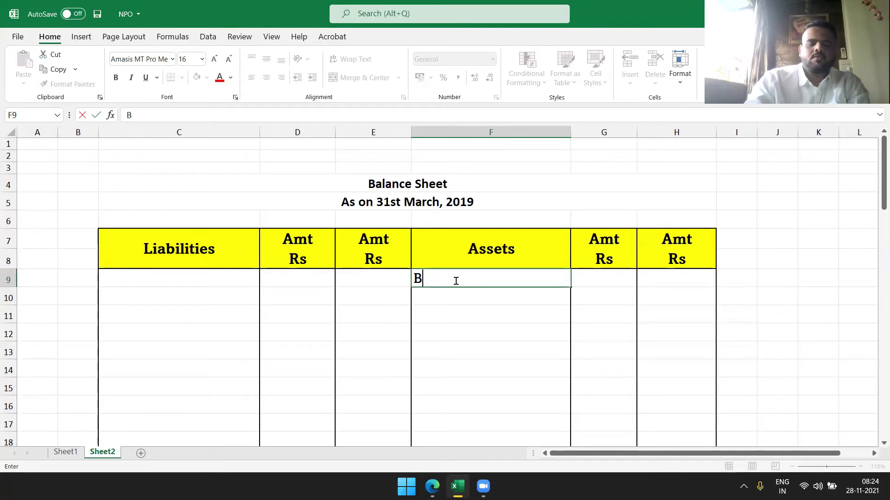
type("ooks")
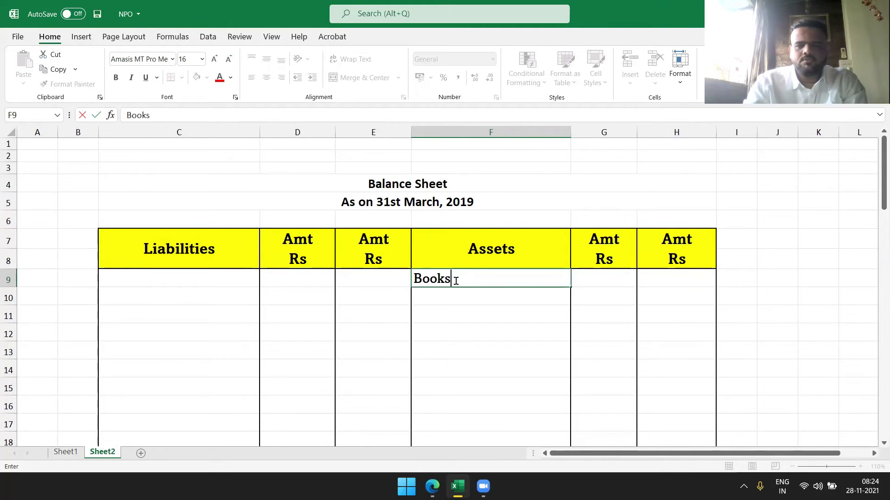
key("Tab")
type("900000")
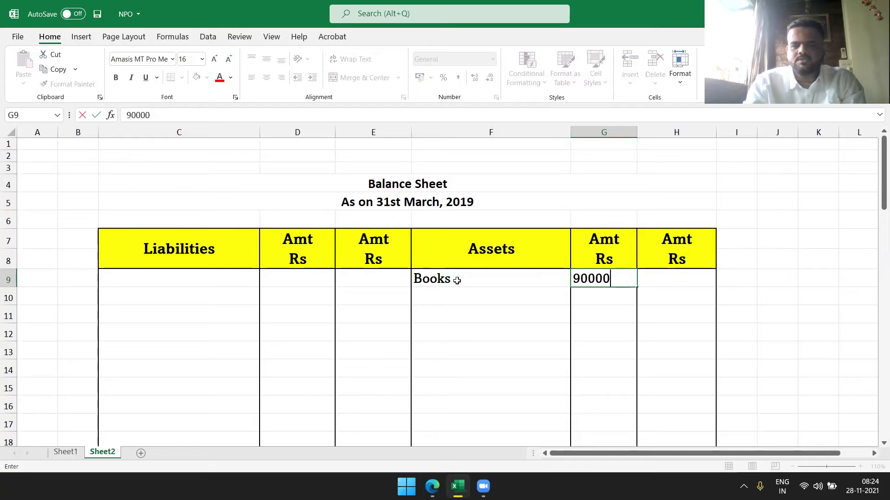
key("Return")
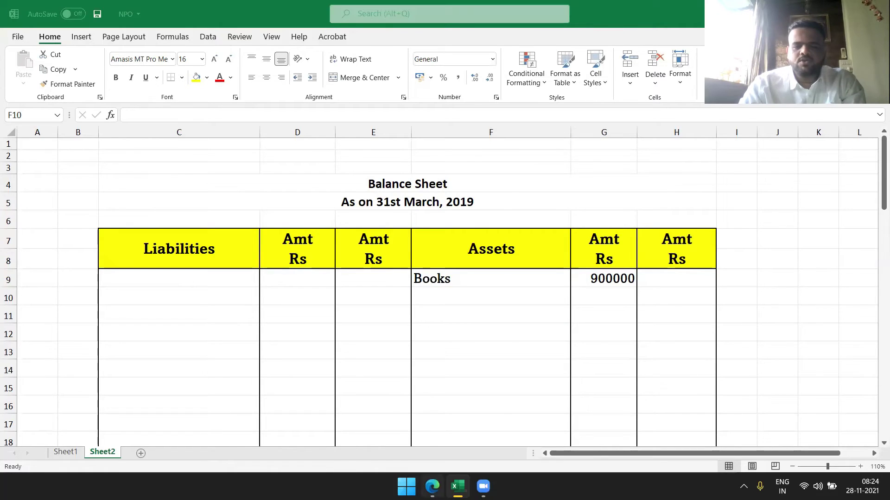
- Check the Books payment in the PDF and enter "Add: Purchased during the year" across F10 and F11 of the Excel Balance Sheet
left_click(471, 434)
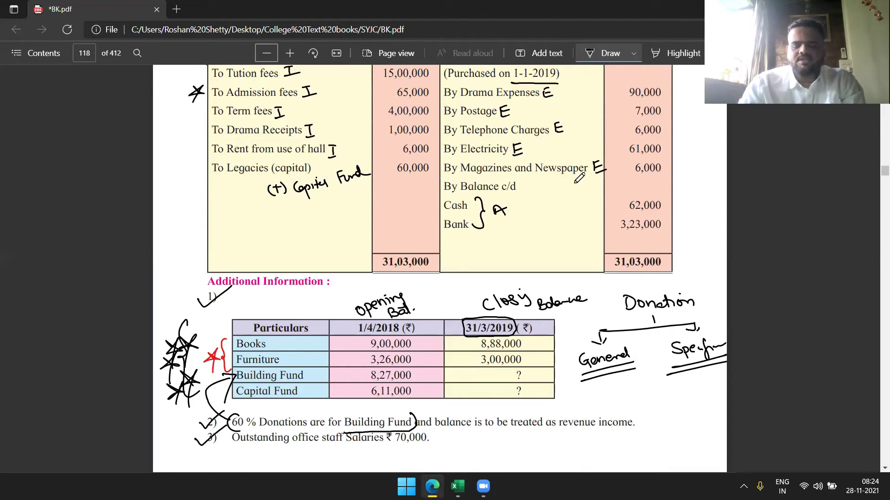
scroll(579, 178, "up", 3)
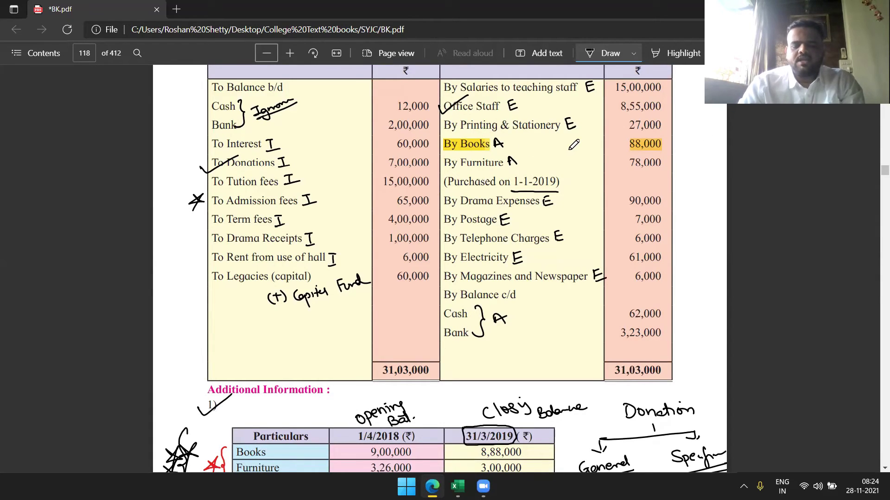
scroll(574, 144, "down", 1)
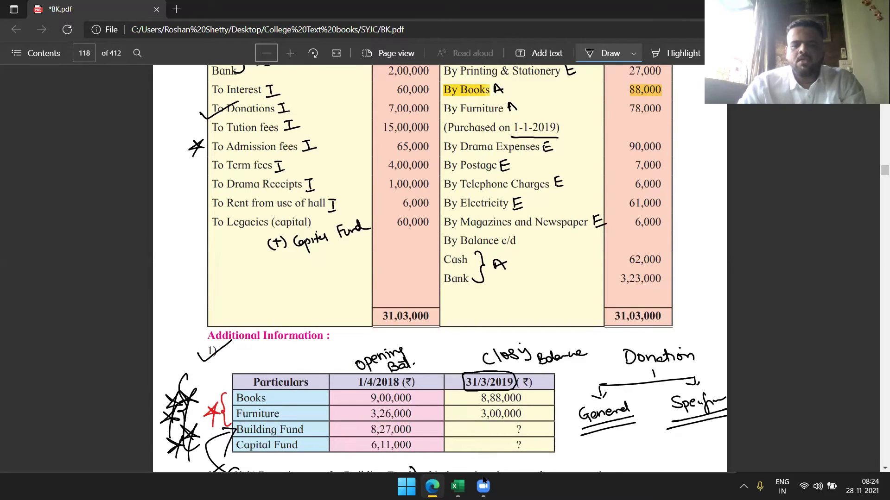
left_click(440, 392)
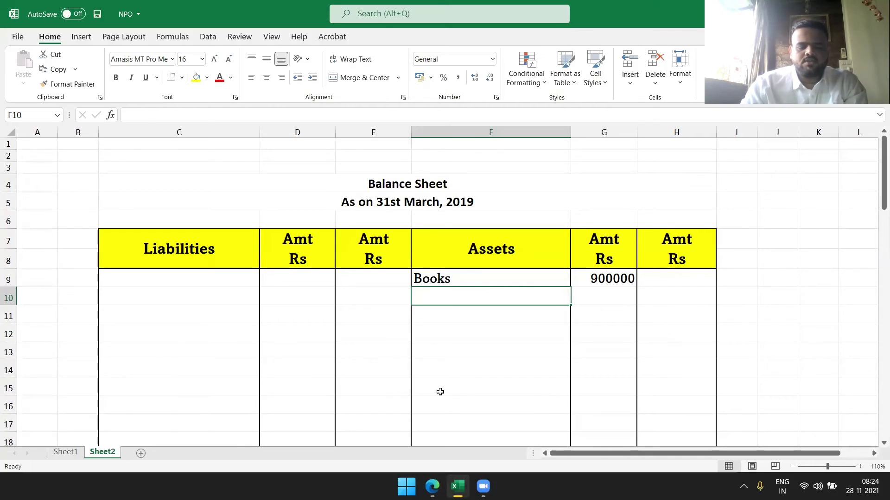
type("Add: Pur")
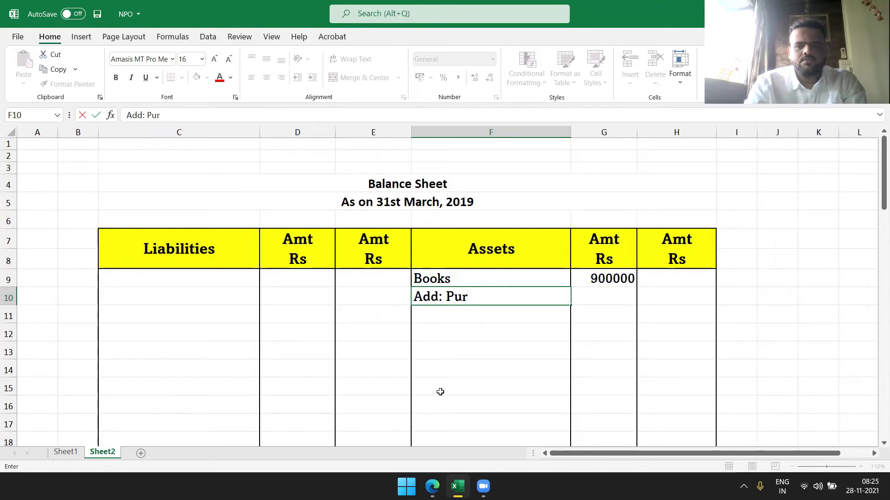
type("chased ")
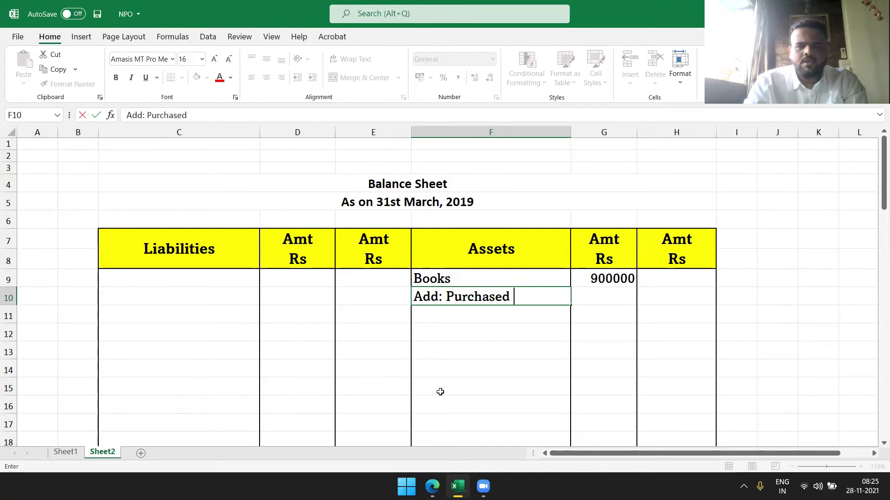
type("during")
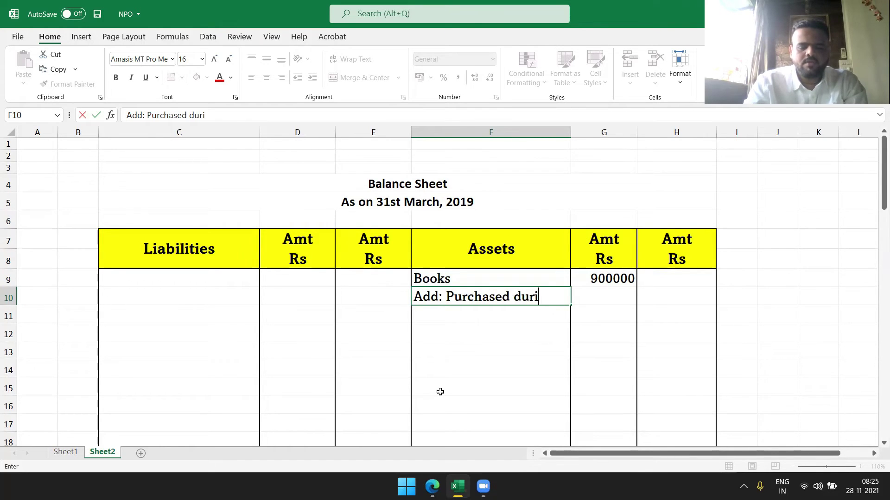
key("Return")
type("the")
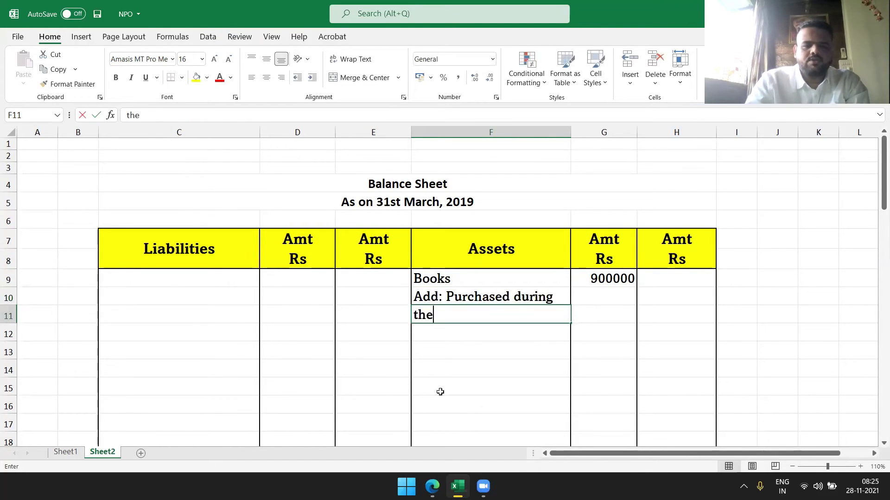
type(" year")
- Enter 88000 in G11 as the amount of books purchased during the year
key("Tab")
type("78000")
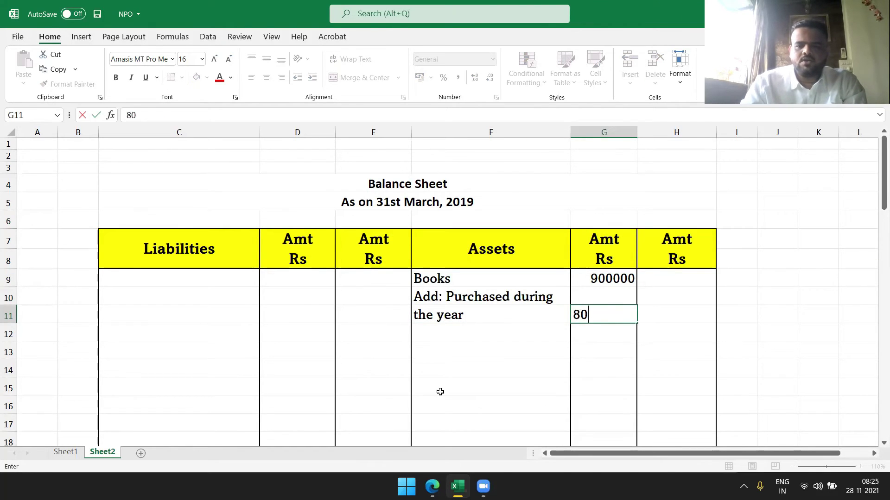
key("BackSpace")
key("BackSpace")
key("BackSpace")
type("8000")
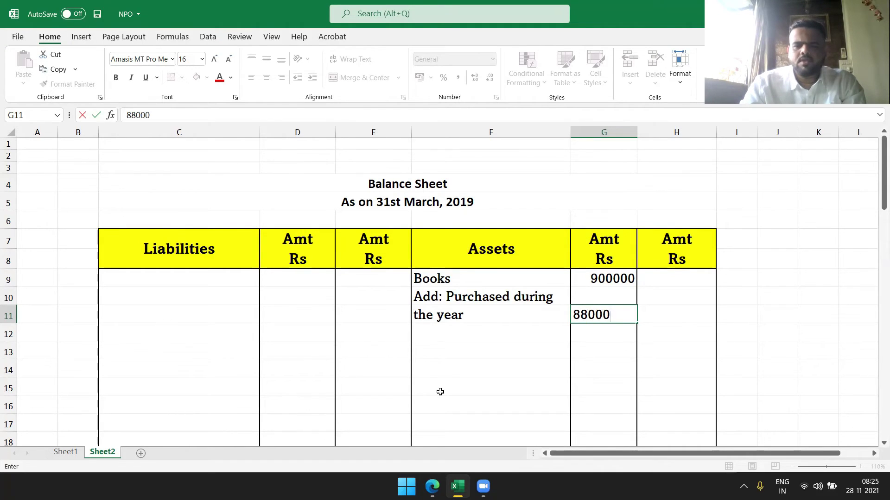
key("Return")
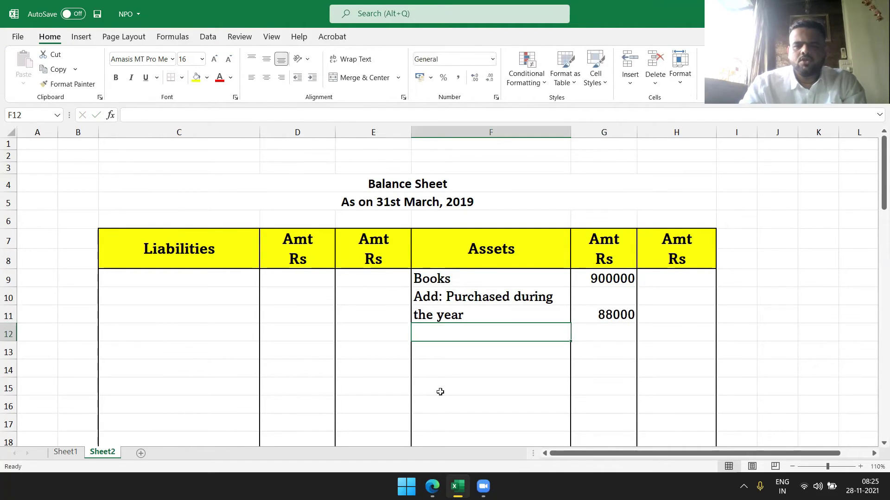
- Enter the Books subtotal 988000 in G12 and add a bottom border to G11 above it
left_click(614, 331)
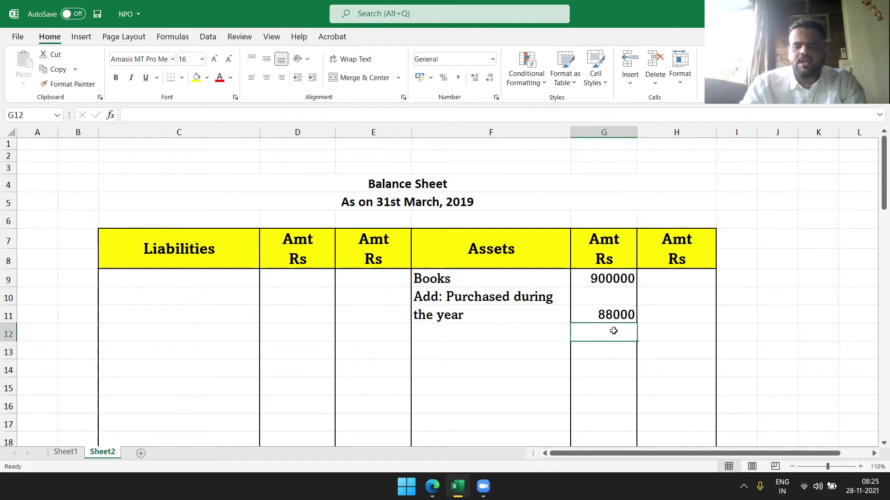
type("9800")
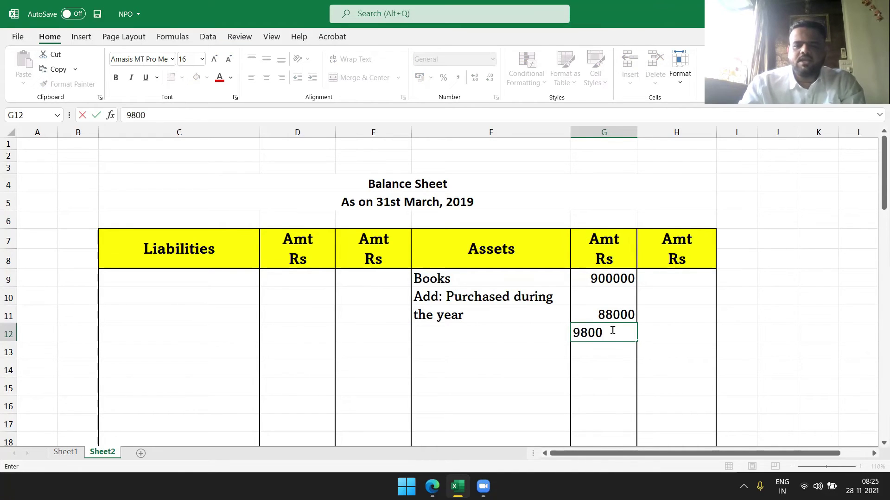
key("BackSpace")
key("BackSpace")
type("8000")
key("Return")
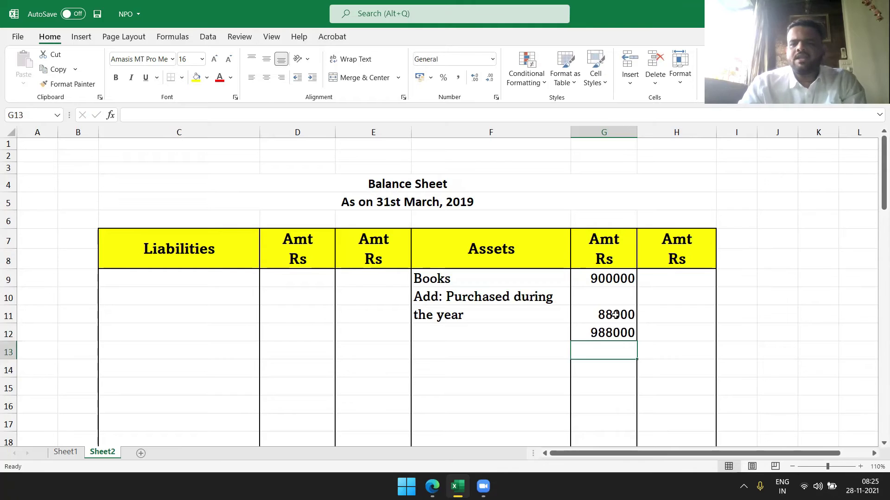
left_click(615, 314)
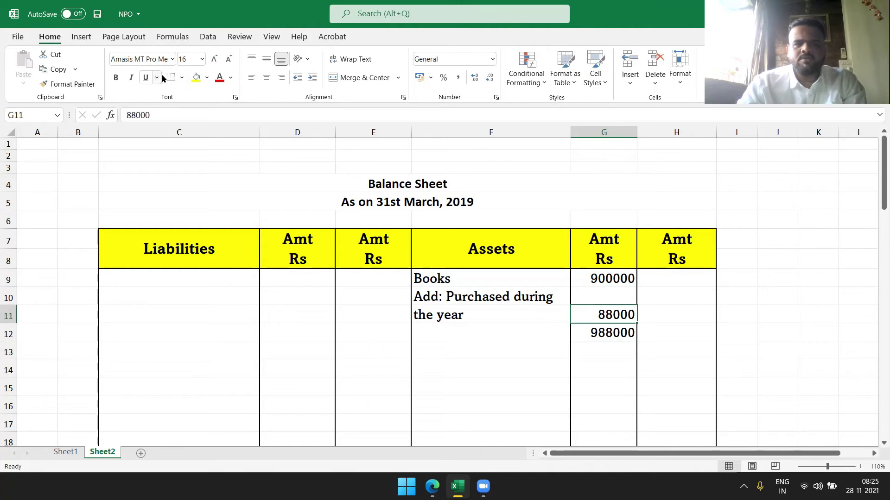
left_click(451, 359)
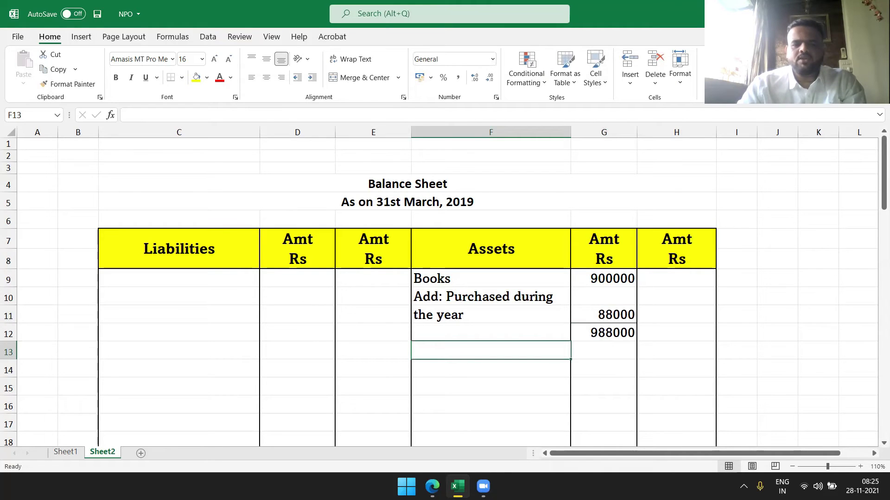
- Check the Books closing balance in the PDF and enter 888000 in H13 of the Excel Balance Sheet
left_click(432, 486)
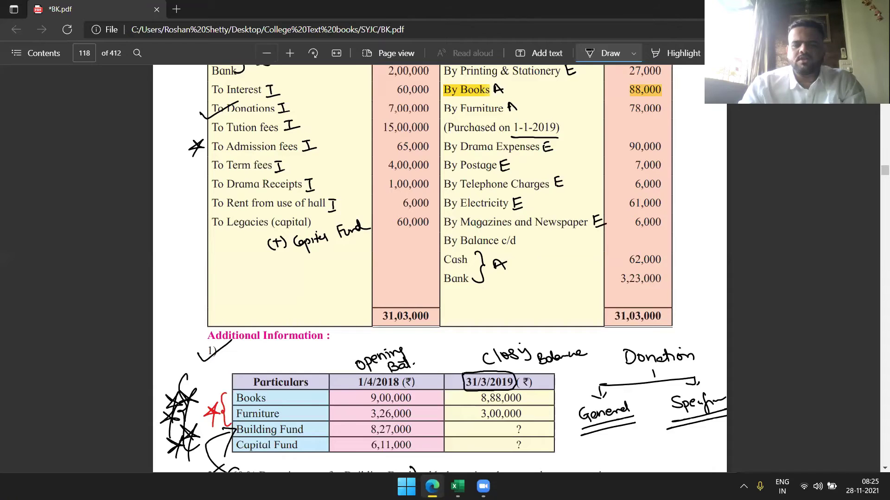
scroll(667, 350, "down", 3)
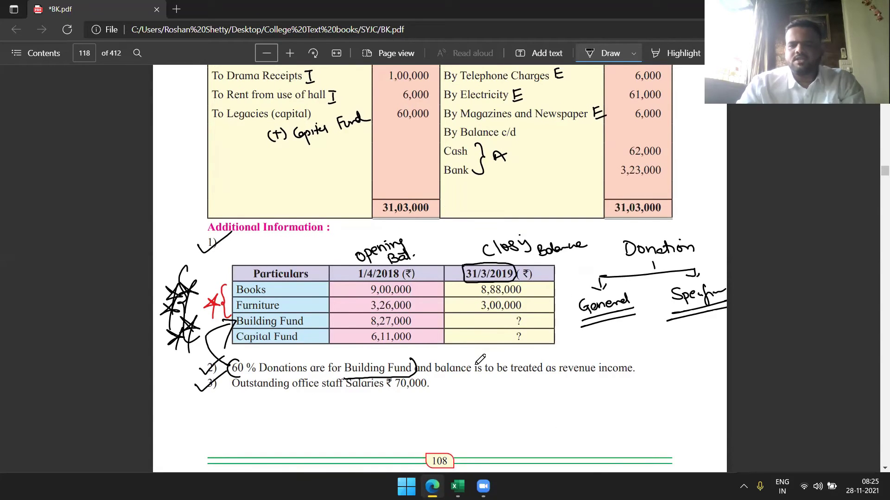
left_click(456, 486)
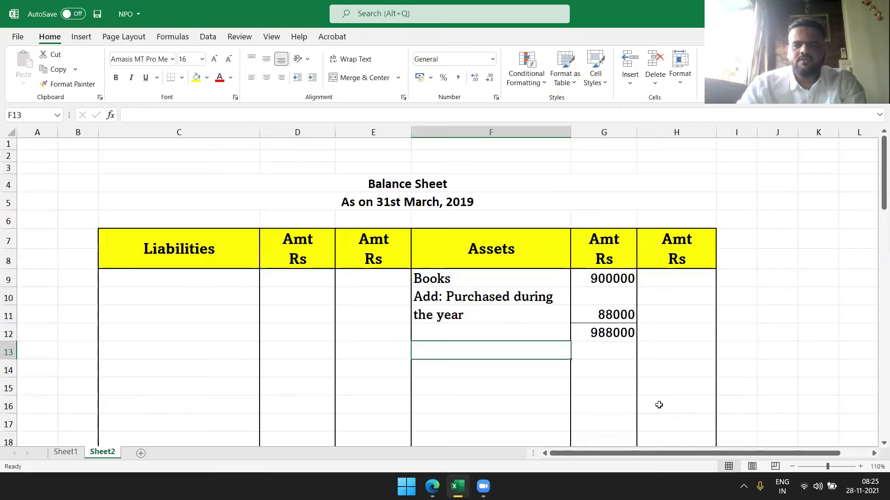
left_click(681, 348)
type("888000")
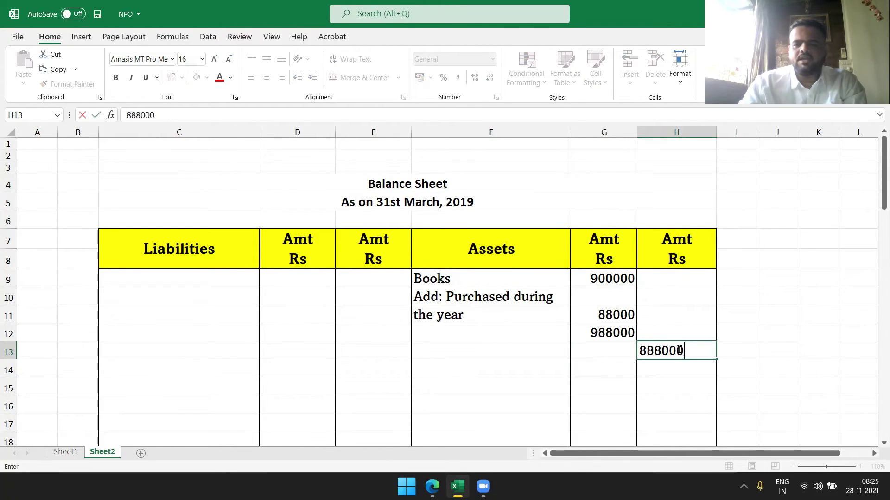
key("Return")
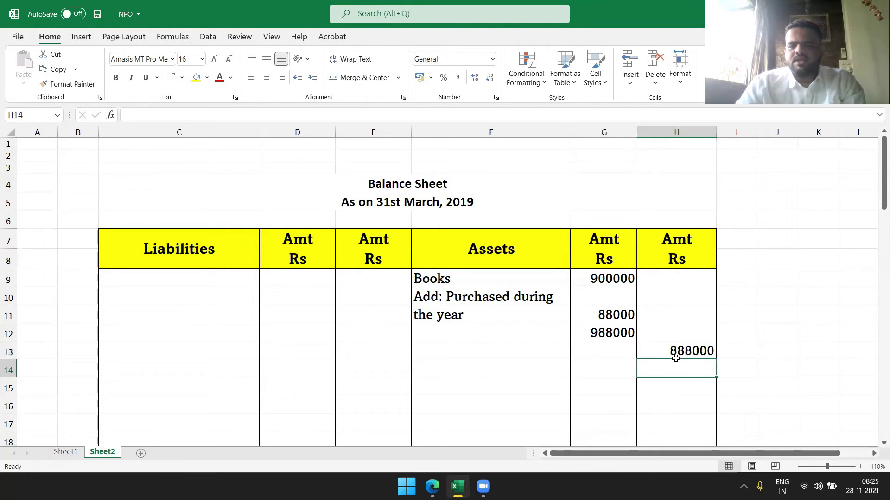
- Enter "Less: Depreciation" in F13 with the amount 100000 in G13, and add a bottom border to G13
left_click(611, 349)
type("1")
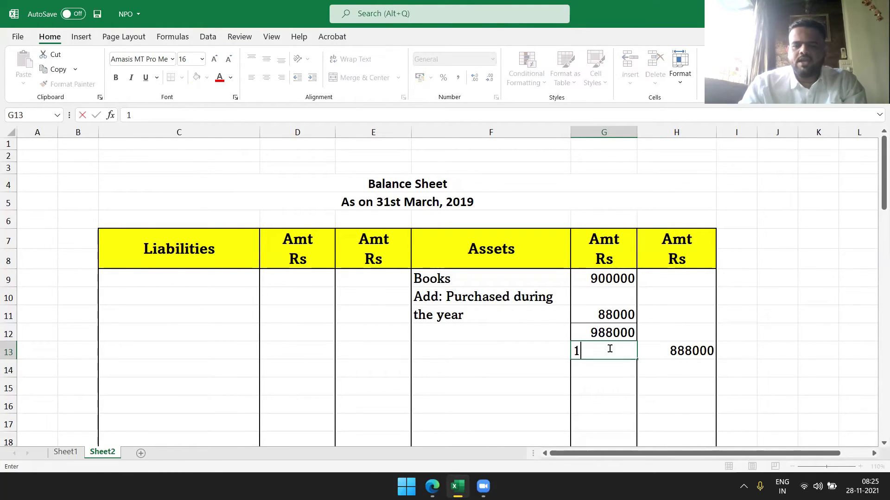
type("00000")
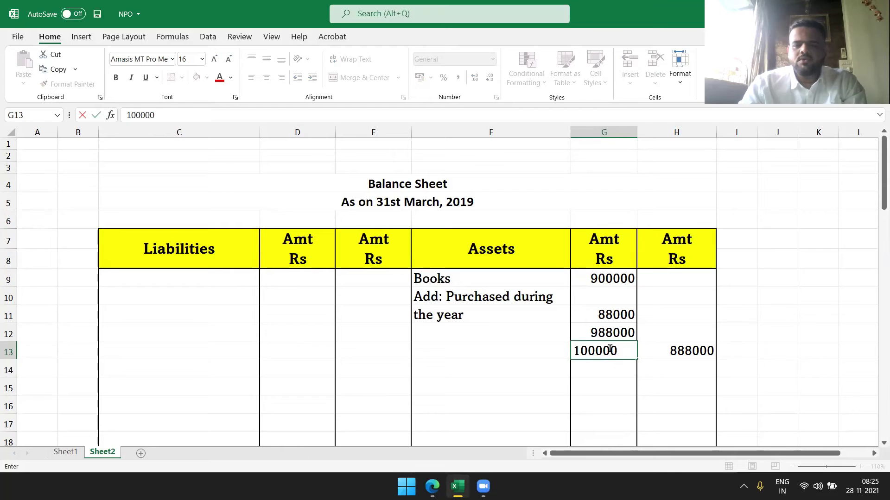
key("Return")
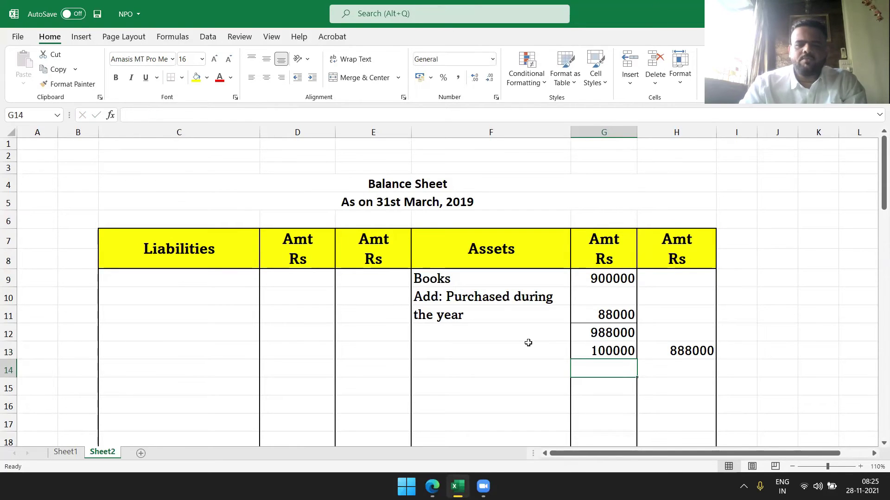
left_click(528, 343)
type("Less")
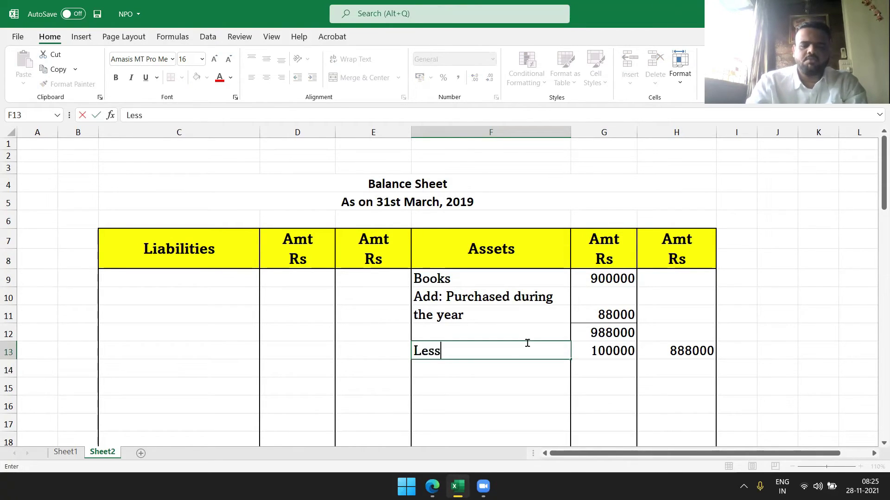
type(": Dep")
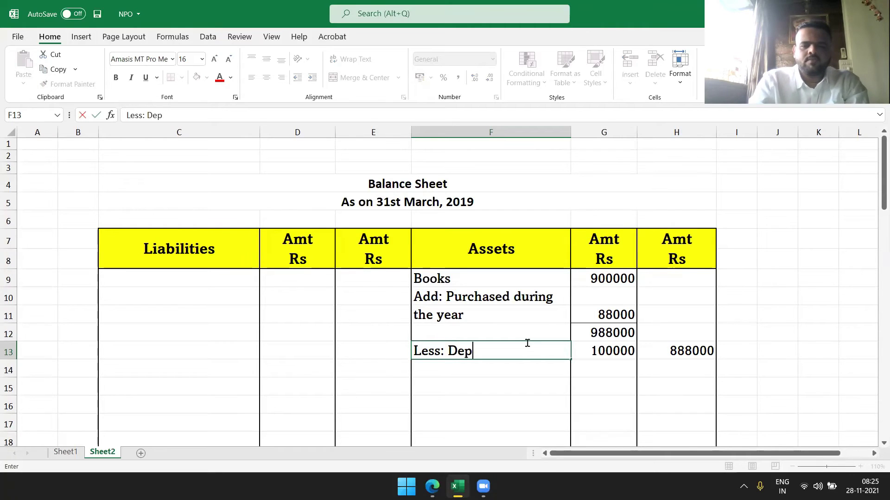
type("reciation")
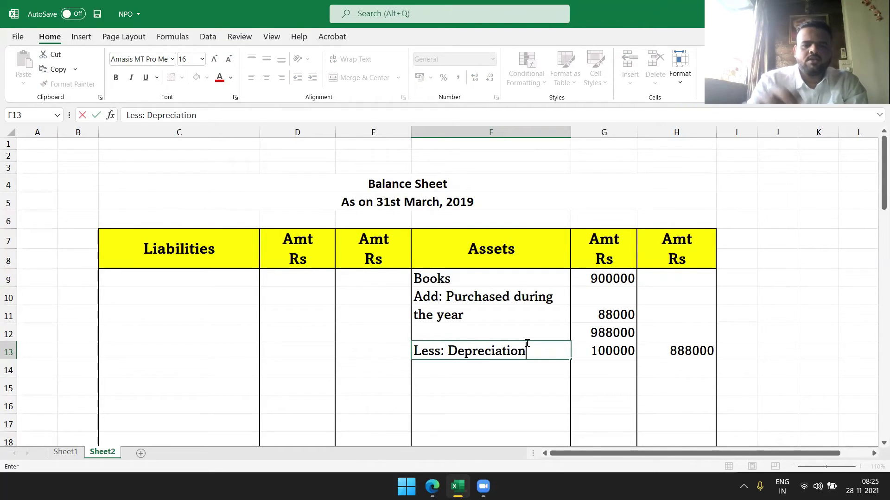
left_click(603, 354)
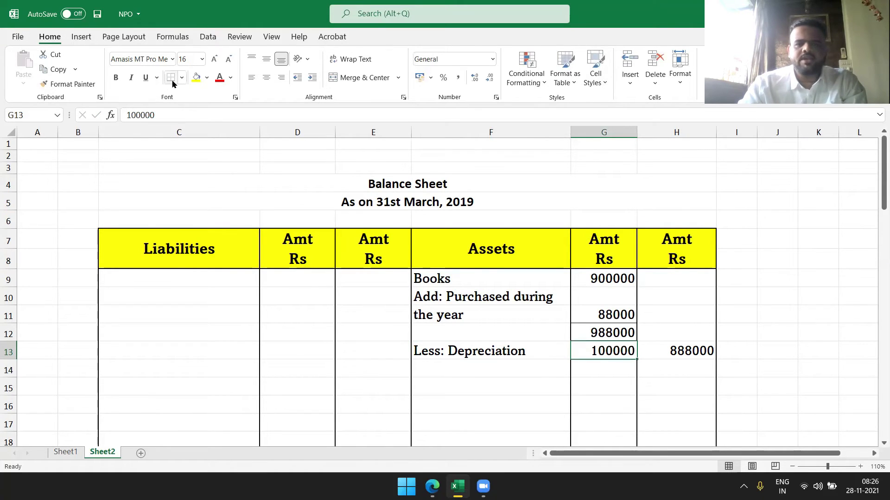
left_click(695, 336)
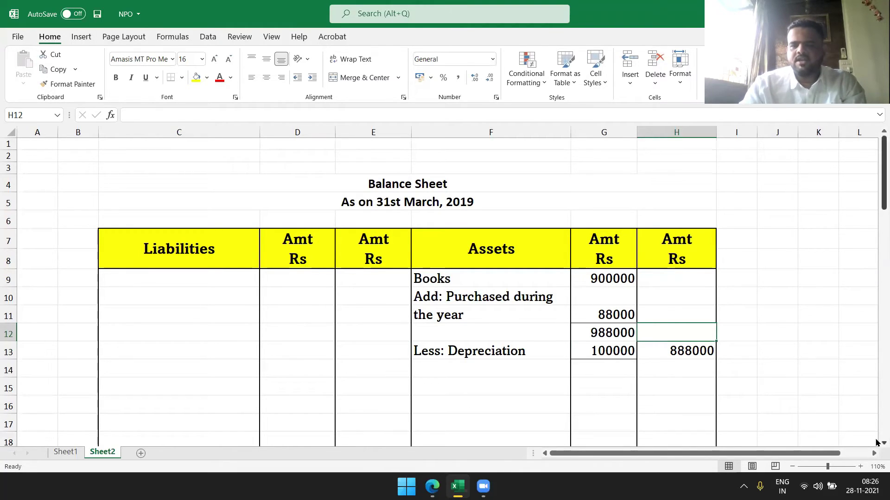
- In the Income and Expenditure Account on Sheet1, enter "To Depreciation on Books" in C8 under Expenditure
scroll(876, 443, "down", 2)
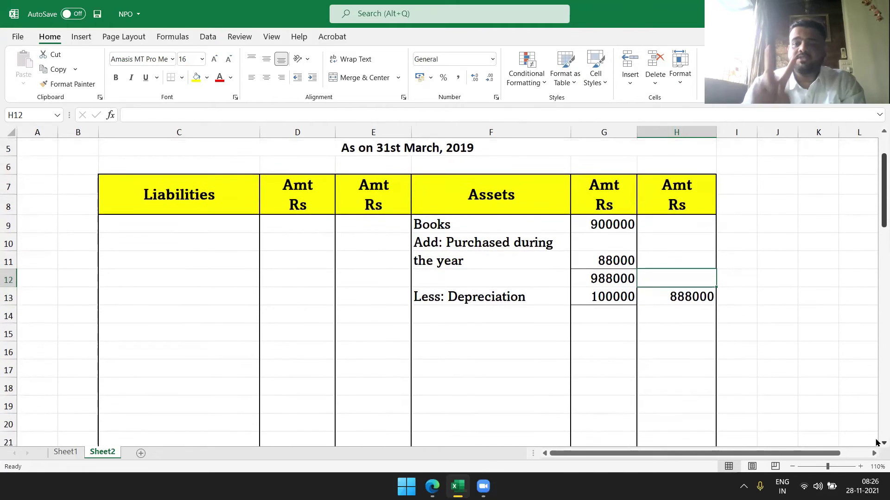
left_click(59, 453)
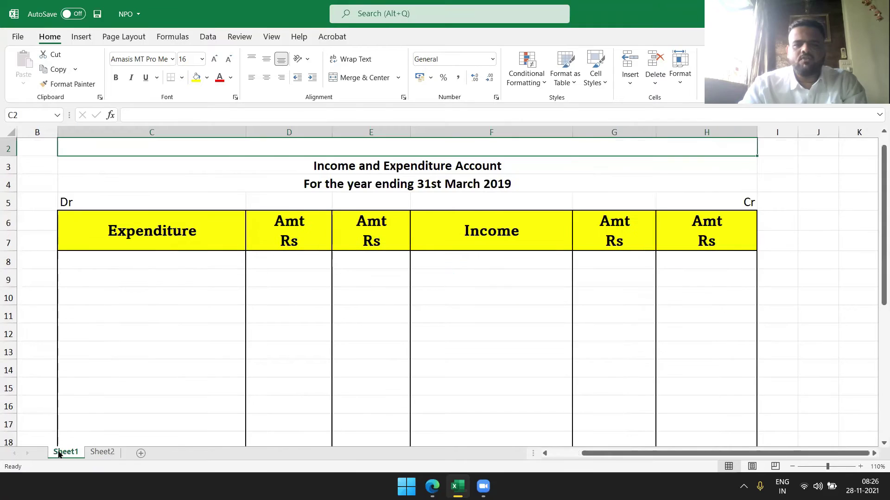
left_click(70, 254)
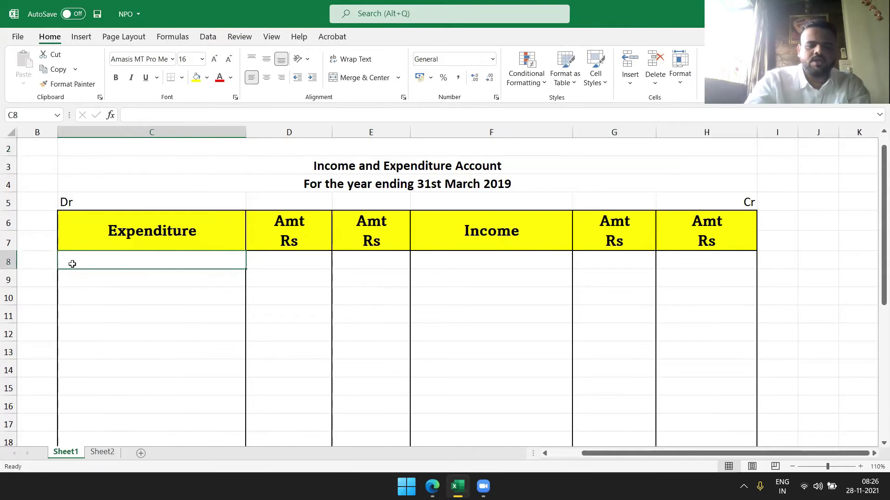
type("T o")
key("BackSpace")
key("BackSpace")
type("o Deprec")
type("iation ")
type("om")
key("BackSpace")
type("n ")
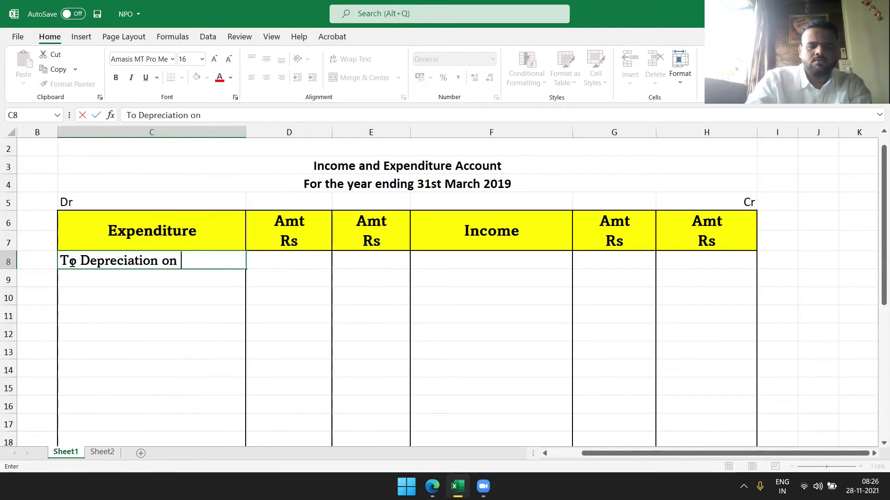
type("Books")
- Enter 100000 in E8 as the depreciation amount on books
key("Tab")
key("Tab")
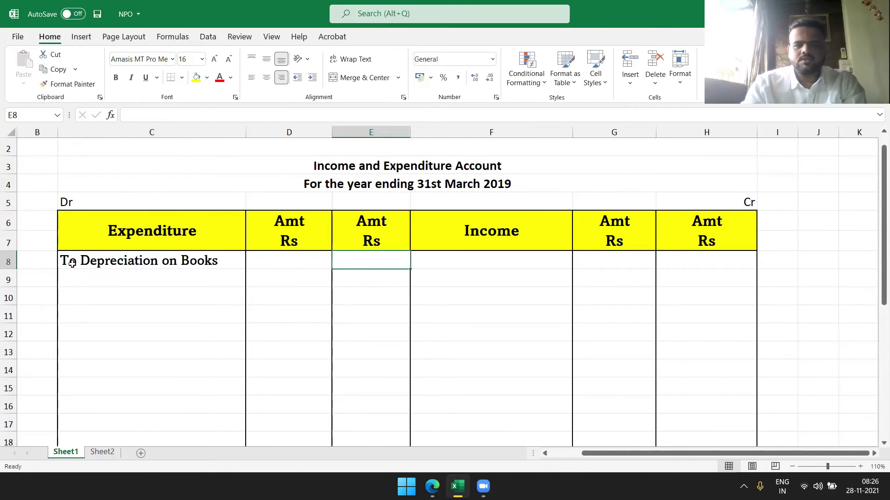
type("100000")
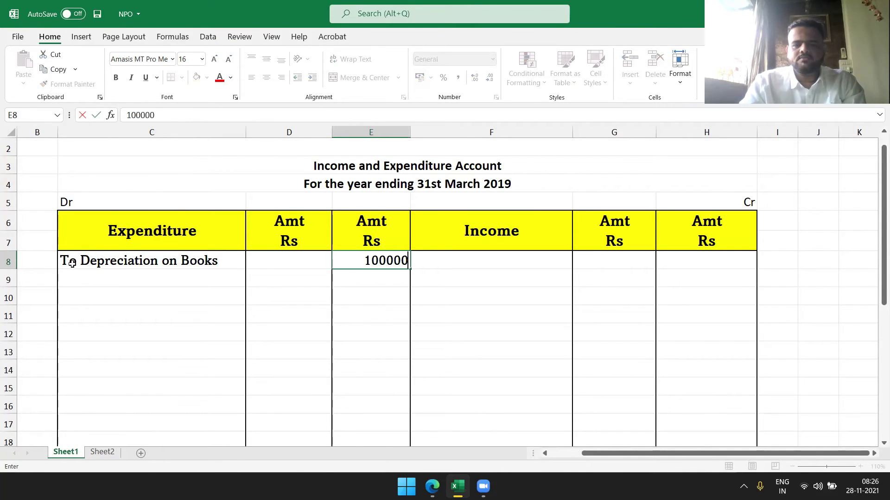
key("Return")
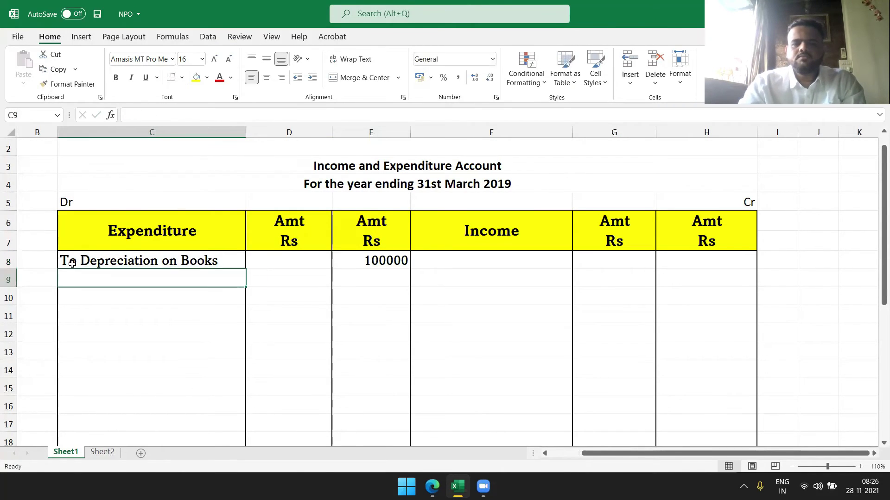
- Review the Furniture details in the PDF and enter "Furniture" in F15 under Assets on the Excel Balance Sheet, Sheet2
left_click(102, 452)
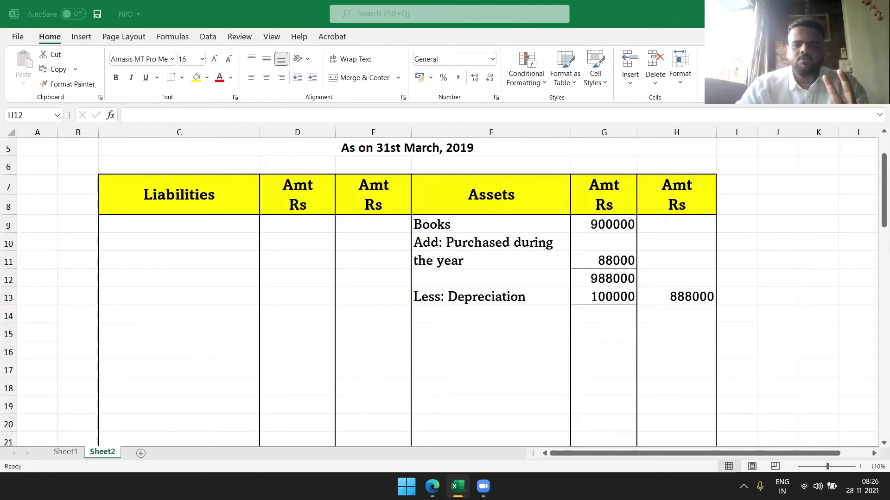
mouse_move(432, 486)
left_click(426, 424)
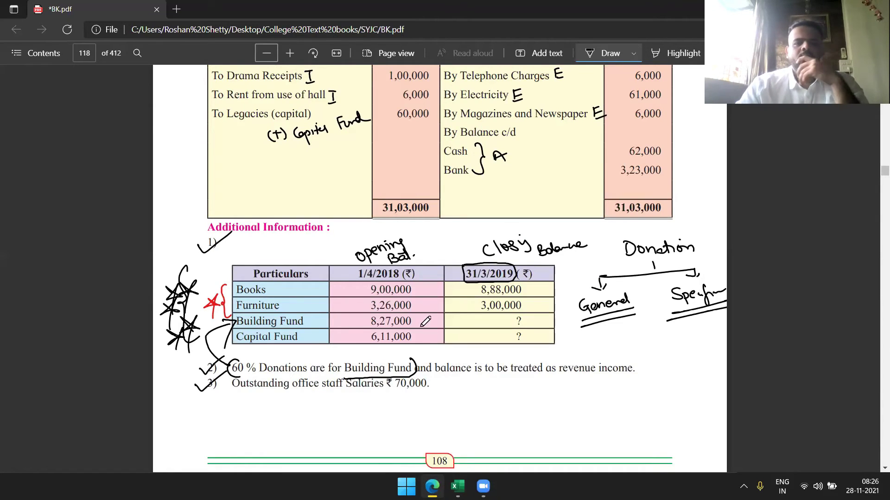
scroll(697, 341, "up", 3)
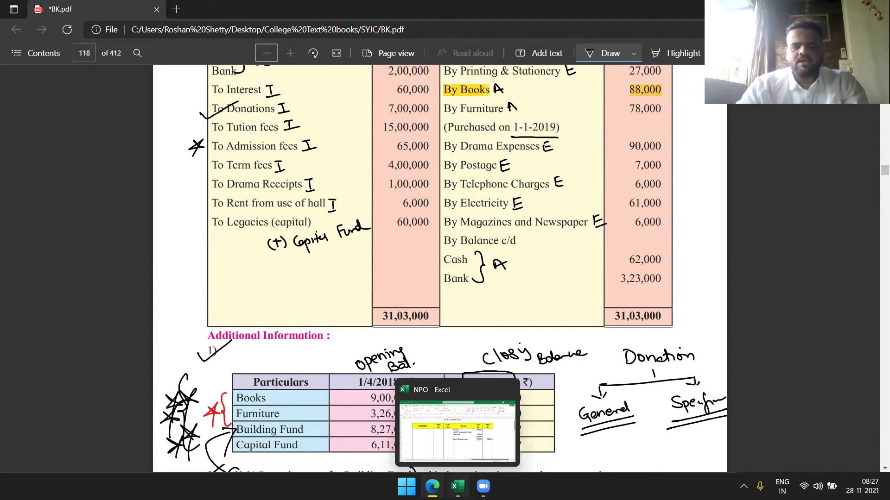
left_click(457, 487)
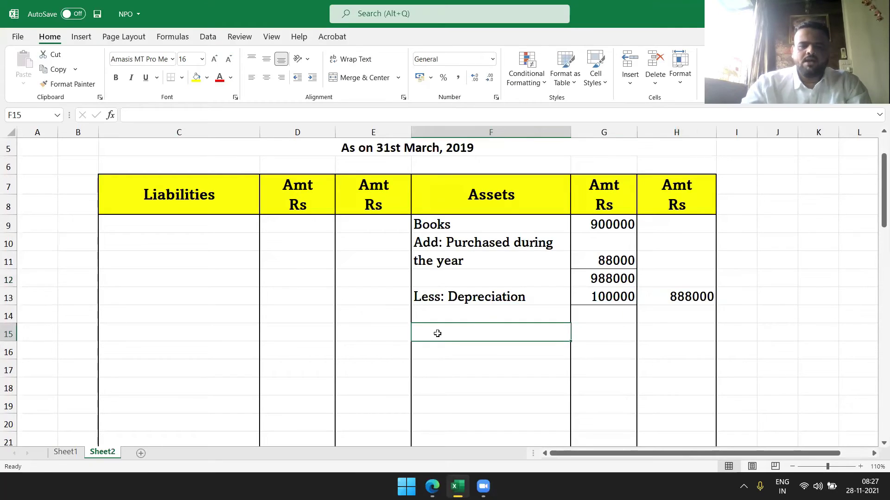
type("Furn")
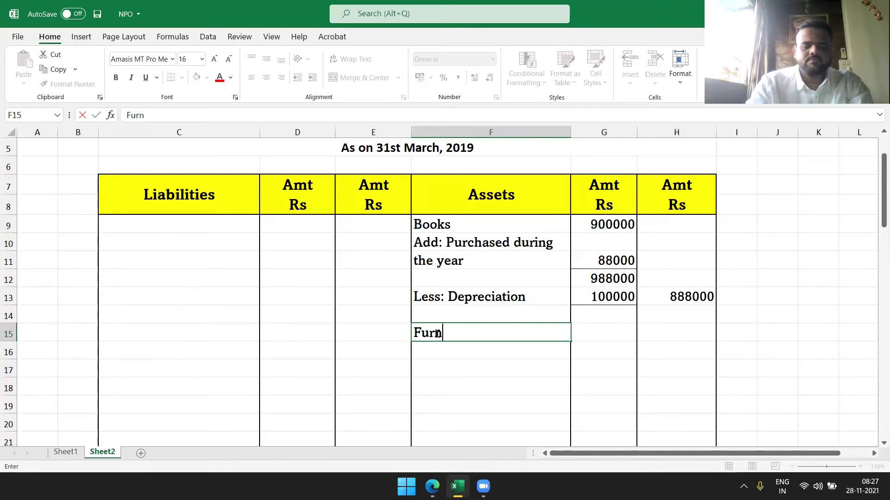
type("iture")
key("Tab")
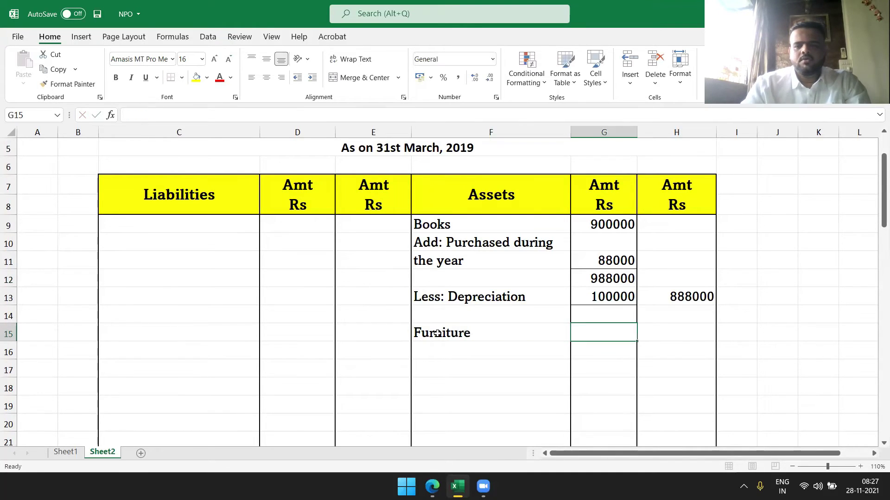
- Check the Furniture opening balance in the PDF and enter 326000 in G15 of the Excel Balance Sheet
key("alt+Tab")
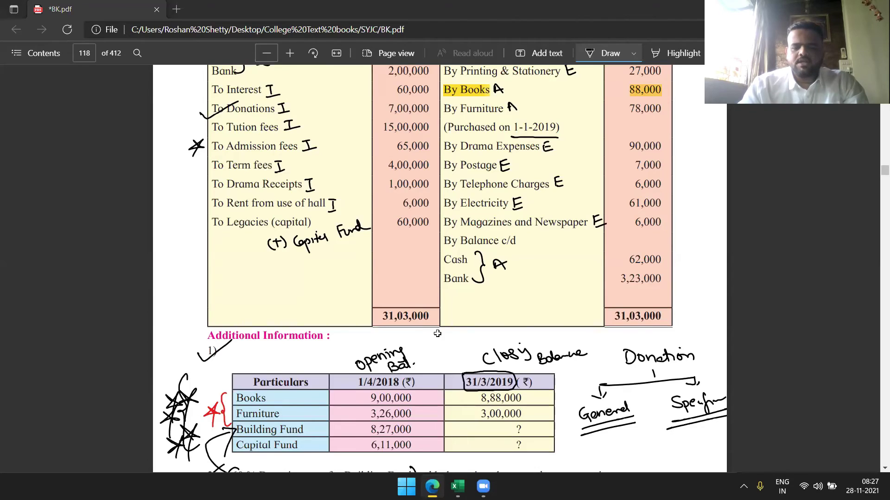
key("alt+Tab")
type("36")
key("BackSpace")
key("BackSpace")
type("326000")
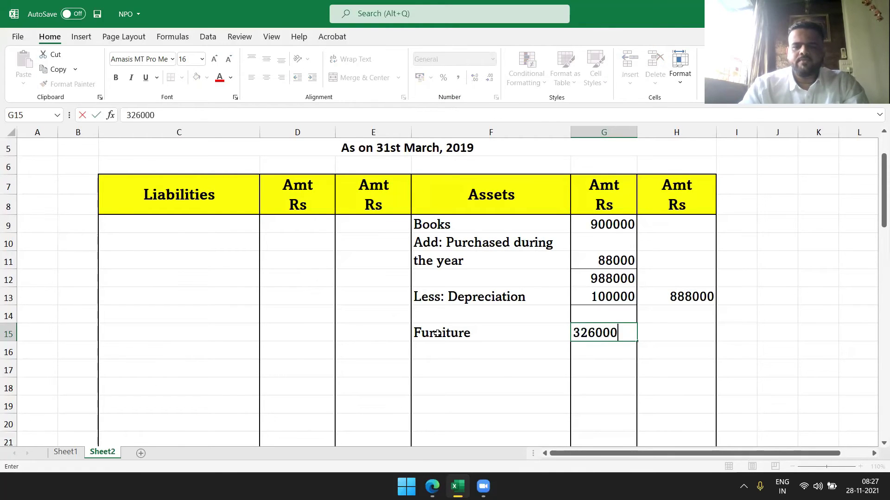
key("Return")
- Enter "Add: Purchased during the year" across F16 and F17 below Furniture
type("Add")
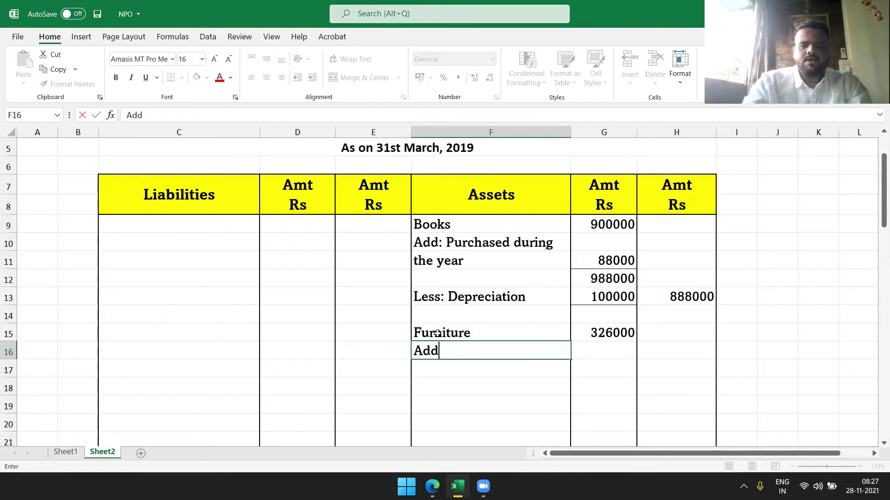
type(": Purc")
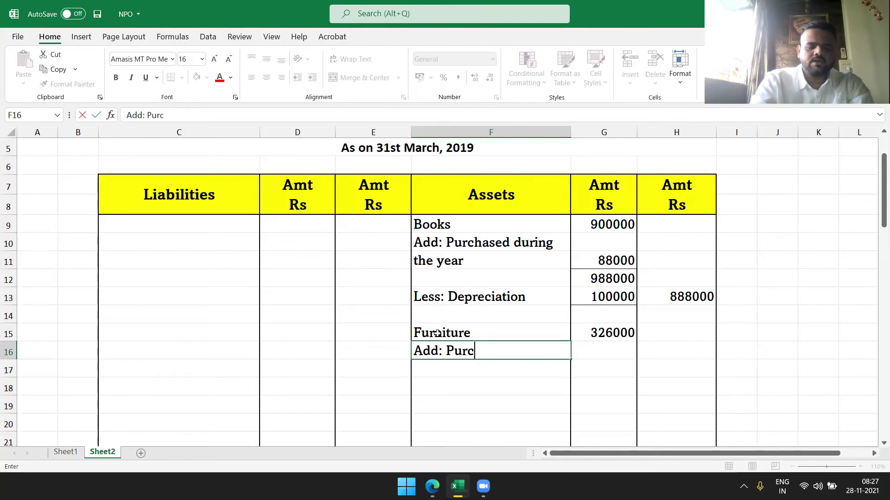
type("hased during")
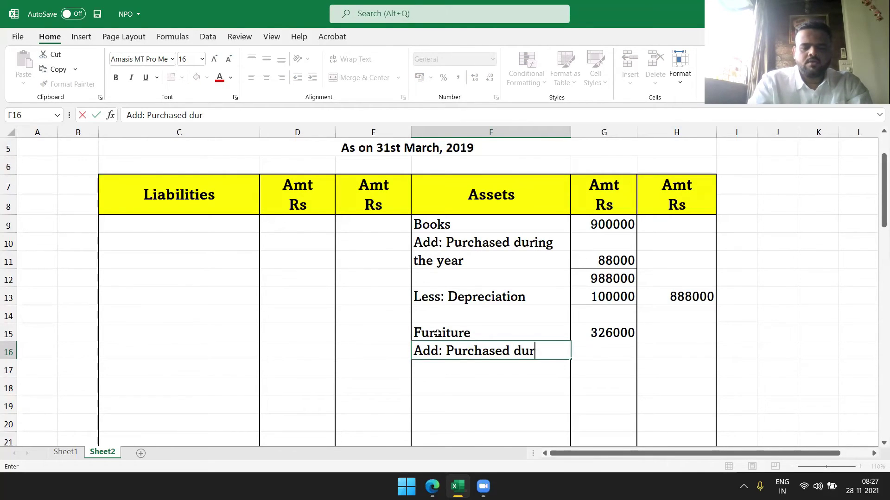
key("Return")
type("the year")
key("Tab")
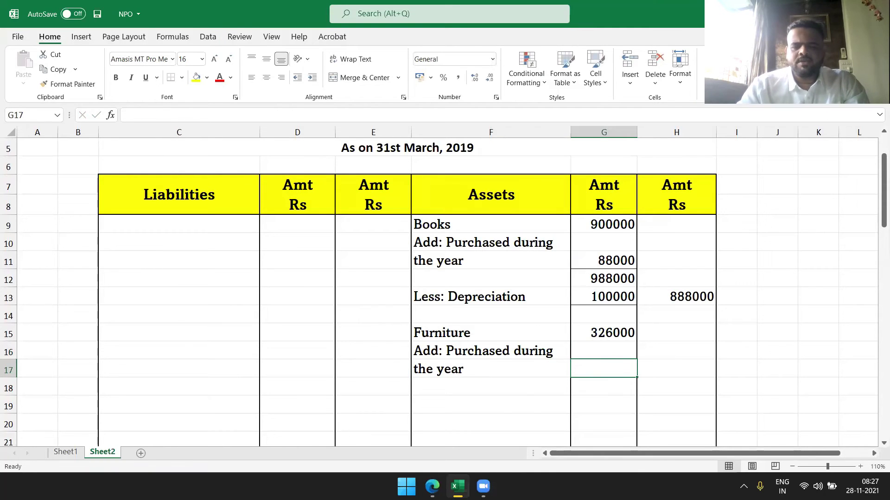
- Check the Furniture purchase in the PDF and enter 78000 in G17 of the Excel Balance Sheet
left_click(433, 486)
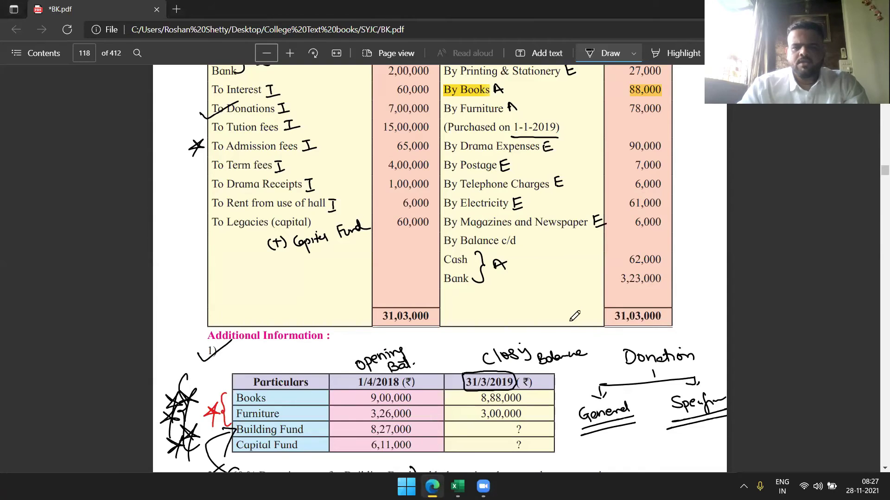
key("alt+Tab")
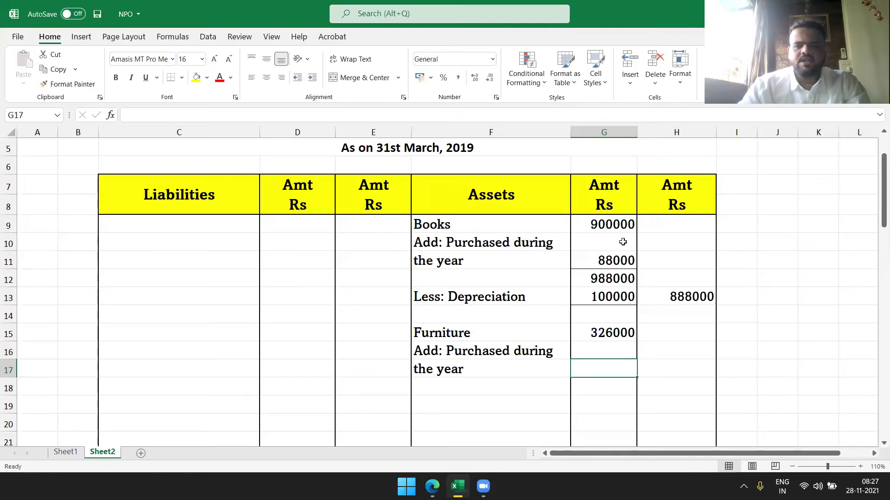
type("78000")
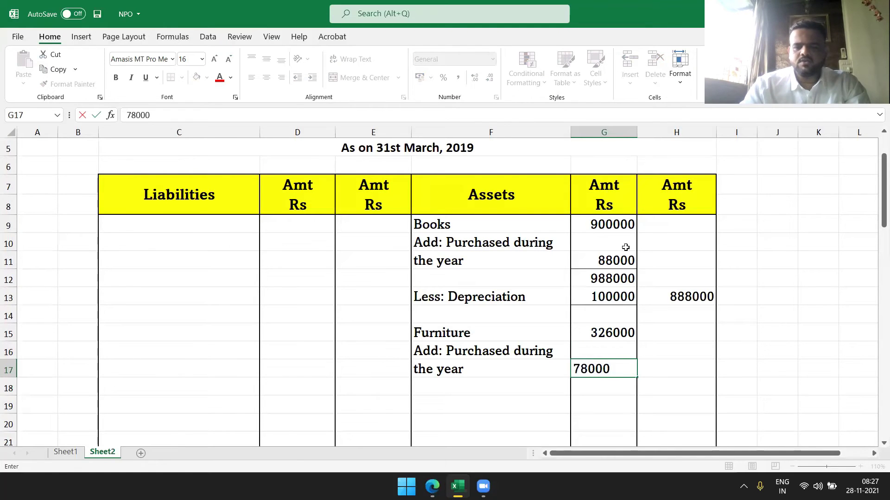
key("Return")
- Total the furniture amounts in G15:G17 with a SUM formula in G18
key("Up")
key("Right")
key("Right")
key("Down")
key("Left")
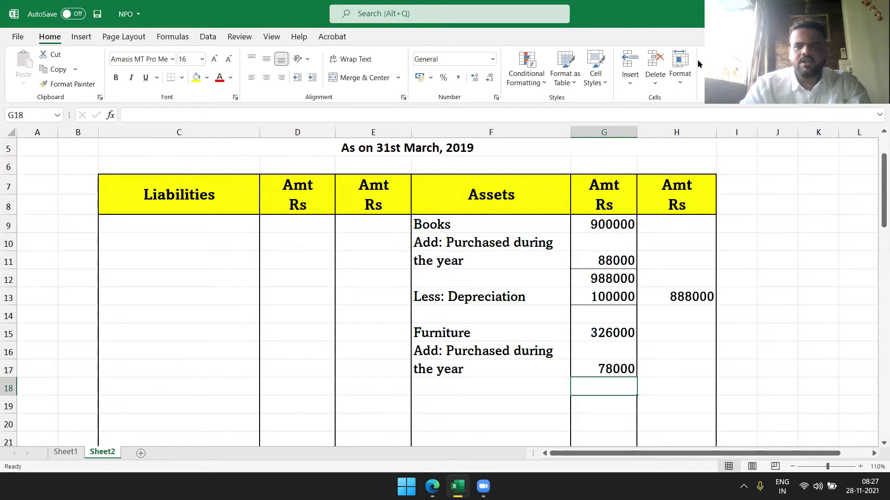
type("=SUM(")
key("Up")
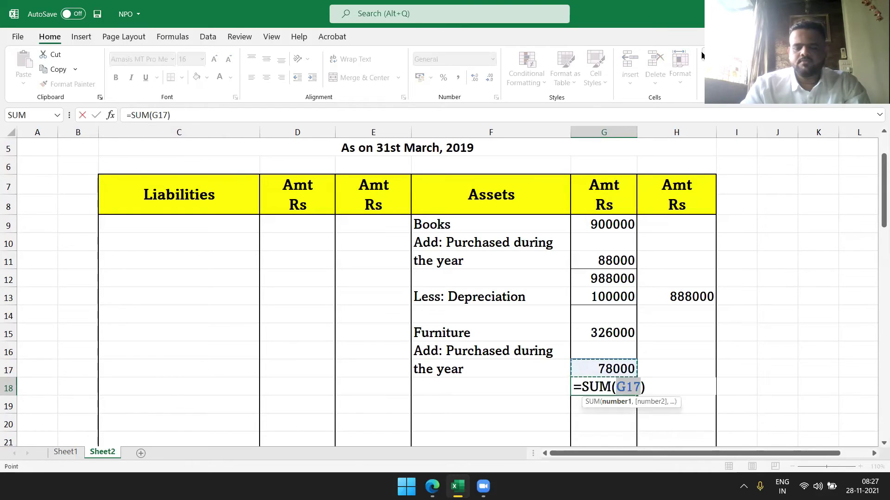
key("Left")
key("Up")
key("Right")
key("Up")
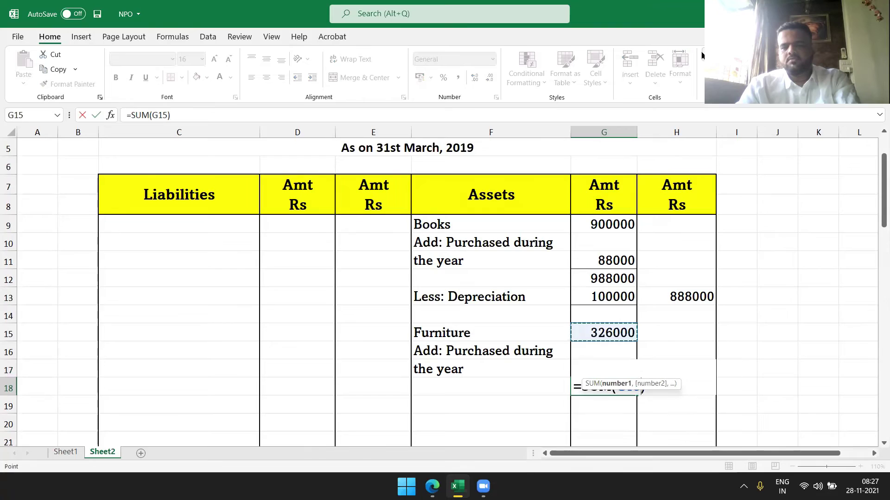
key("shift+Down")
key("shift+Down")
key("Return")
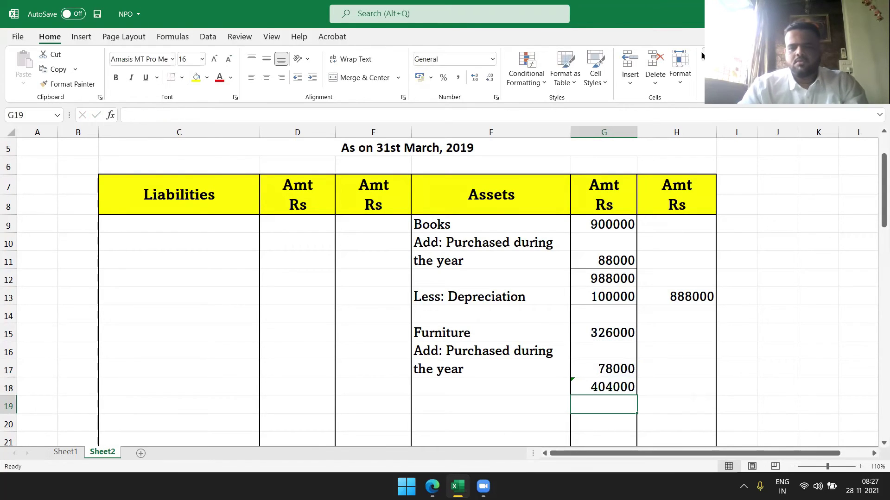
- Clear the SUM formula from G18
left_click(693, 350)
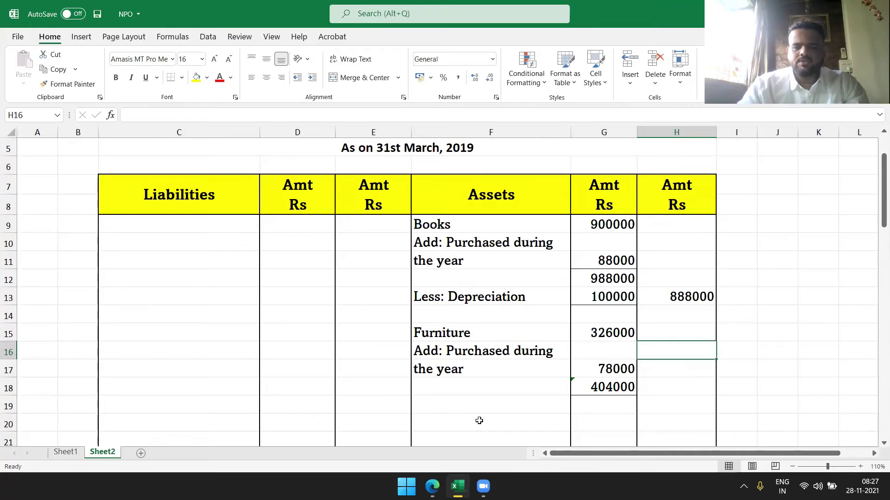
left_click(451, 415)
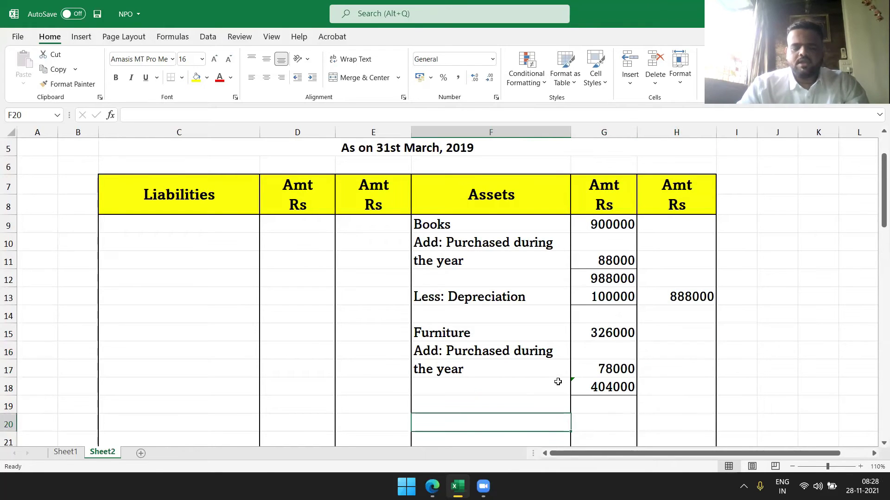
left_click(577, 384)
key("Delete")
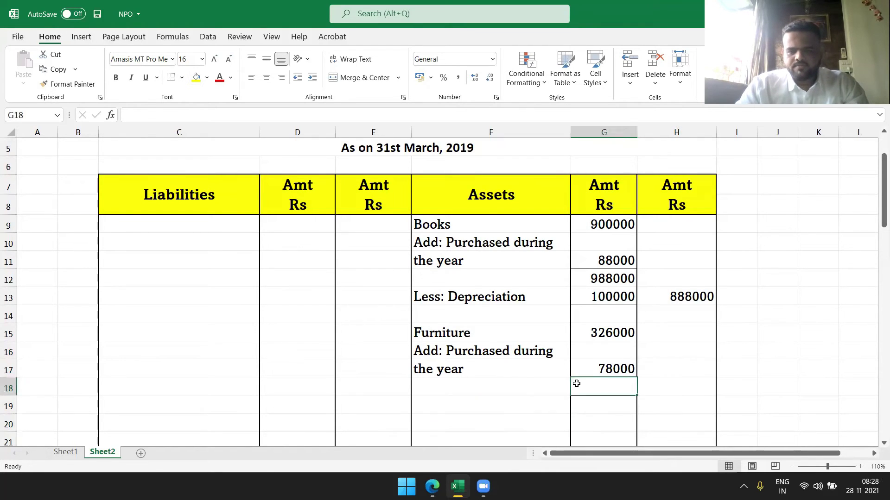
- Add a bottom border to G17 and enter 404000 in G18 as the furniture subtotal
left_click(600, 399)
key("Up")
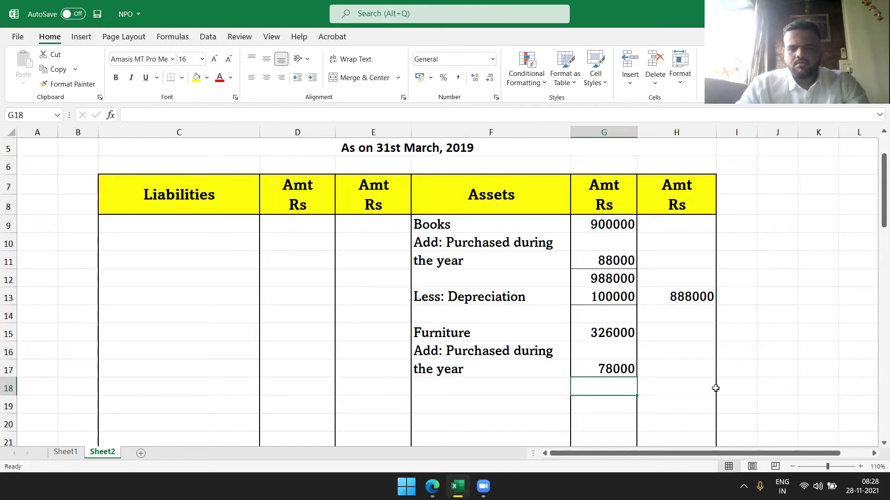
left_click(718, 387)
left_click(606, 370)
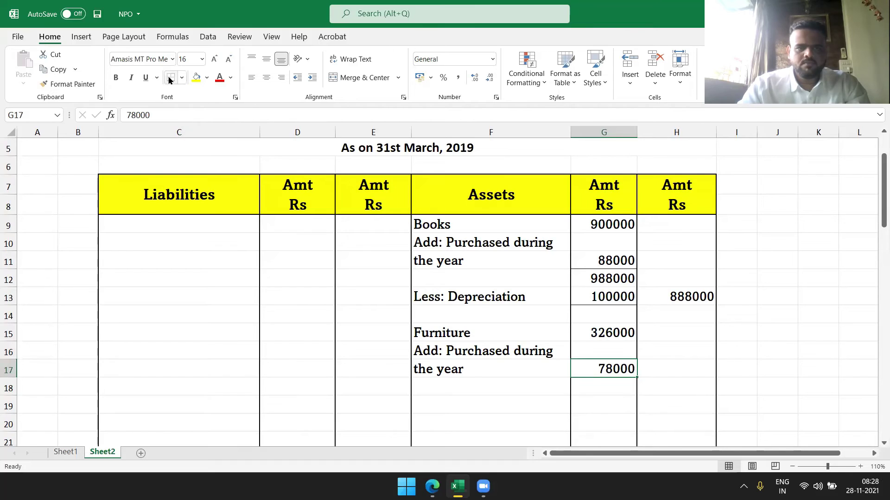
left_click(606, 395)
type("404000")
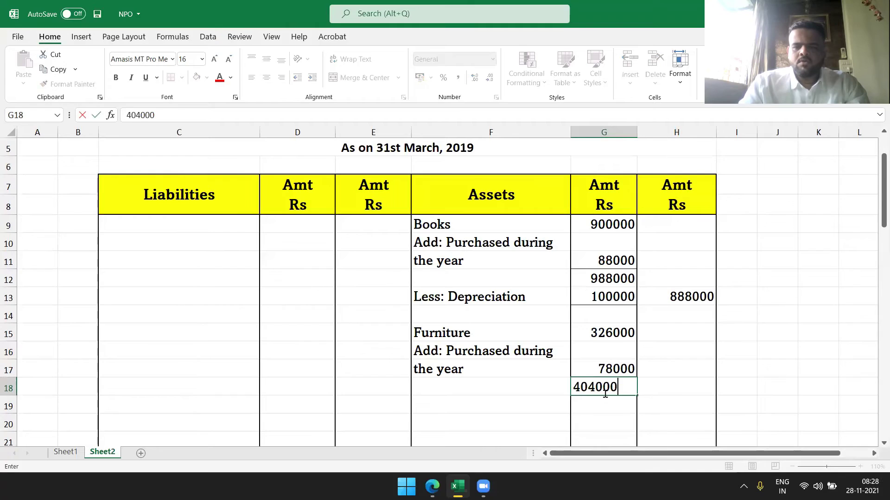
key("Return")
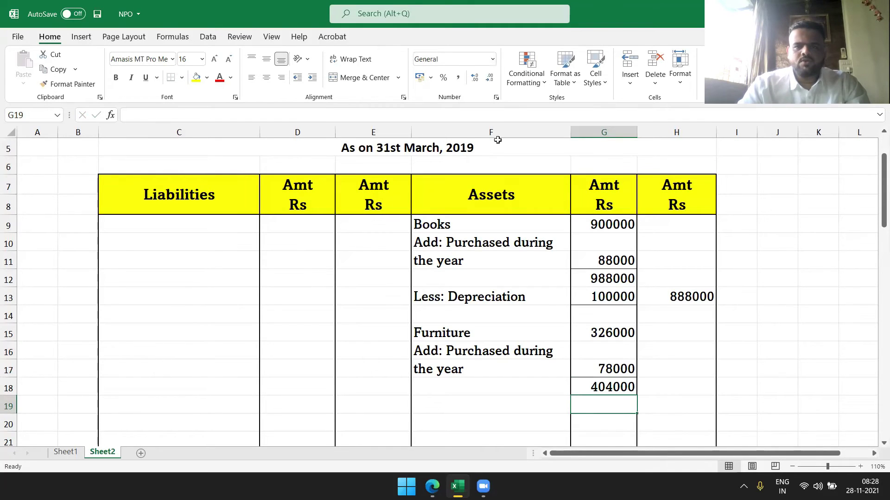
- Check the Furniture closing balance in the PDF and enter 300000 in H19 of the Excel Balance Sheet
left_click(680, 416)
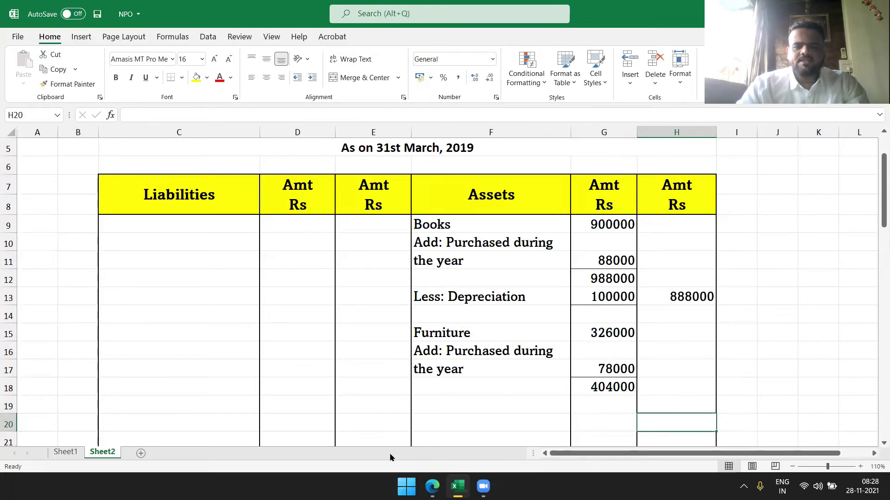
left_click(432, 486)
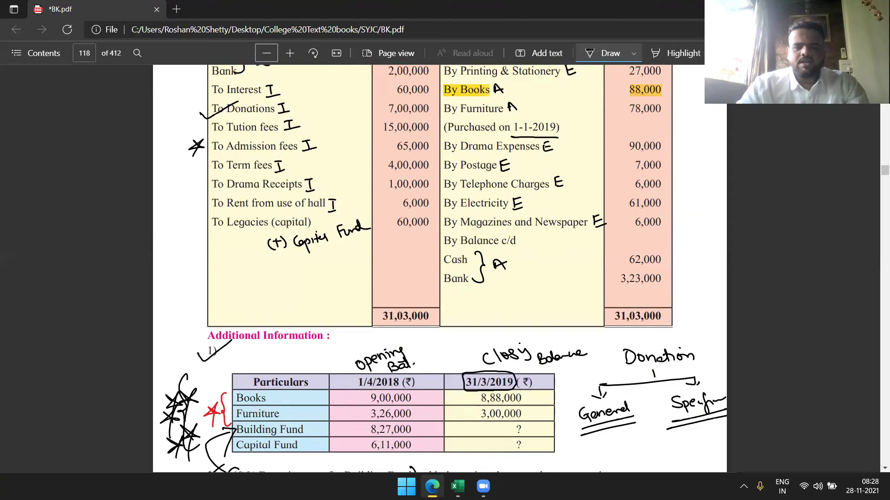
left_click(458, 486)
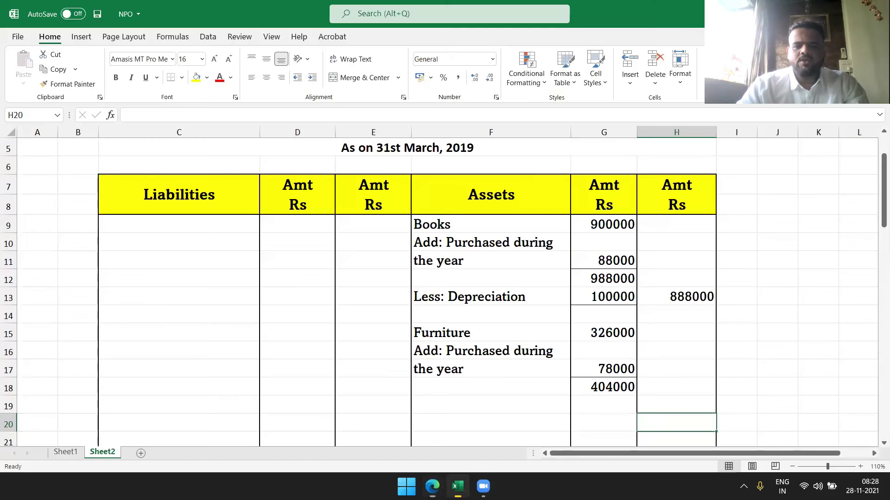
left_click(682, 407)
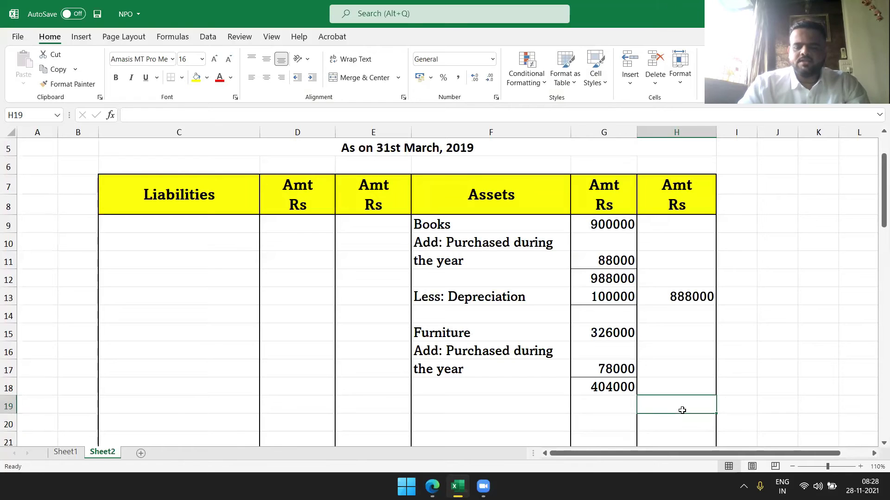
type("300000")
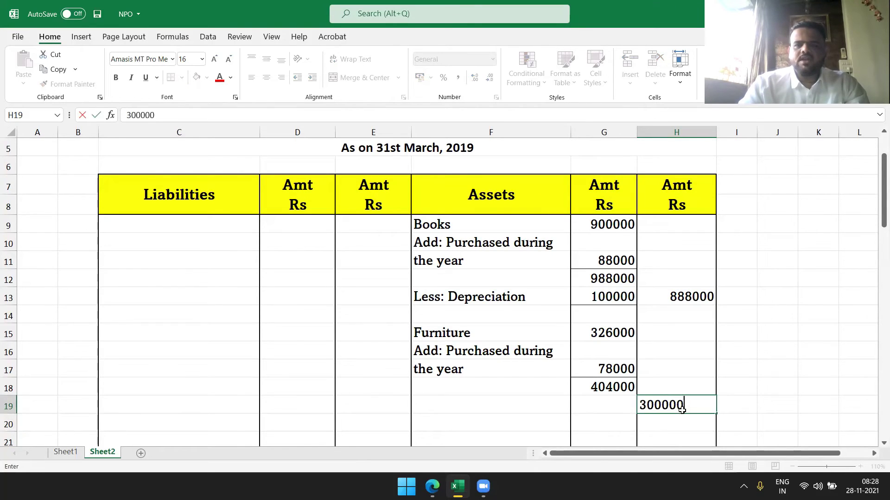
key("Return")
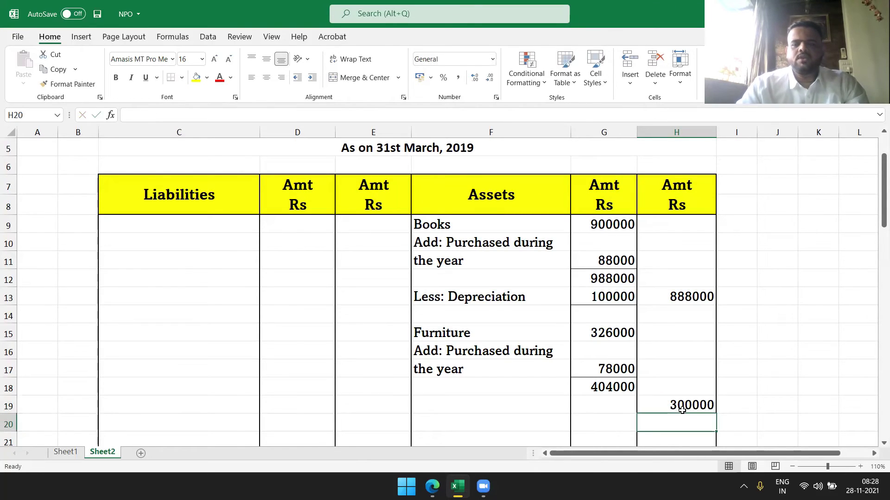
- Enter 104000 in G19 as the furniture depreciation
left_click(606, 400)
type("104")
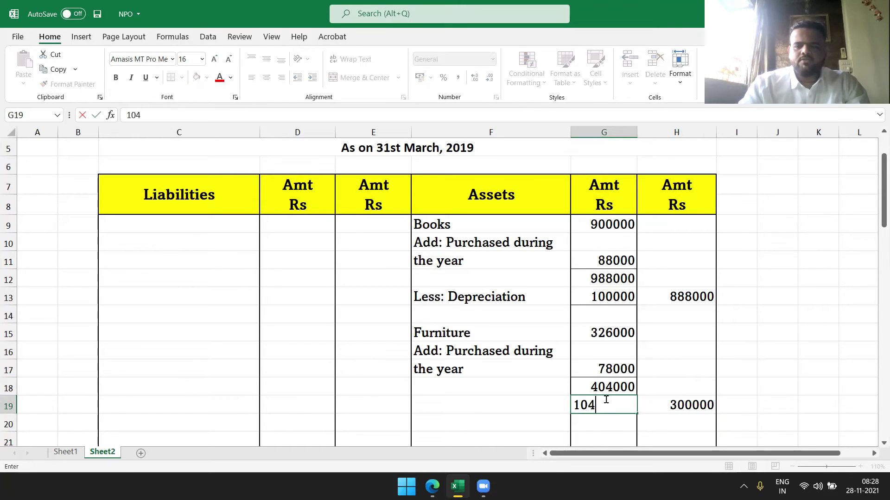
type("000")
key("Return")
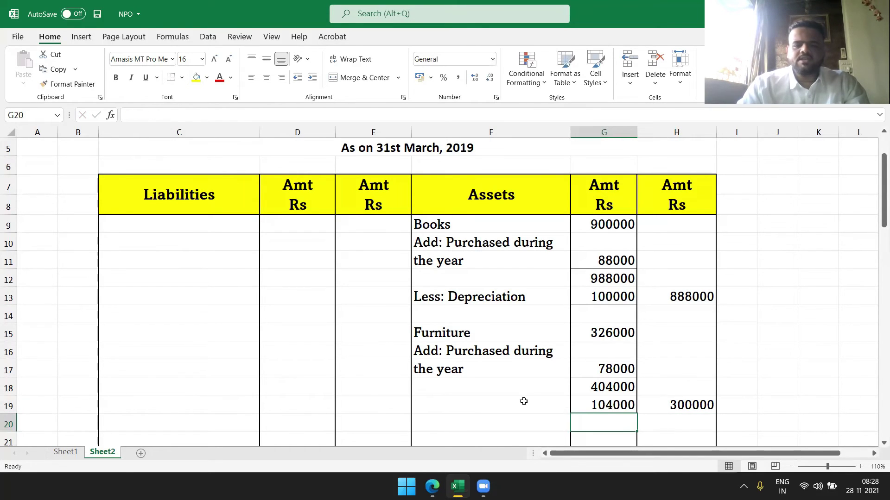
- Enter the label "Less: Depreciation" in F19 under Furniture
left_click(507, 401)
type("Le")
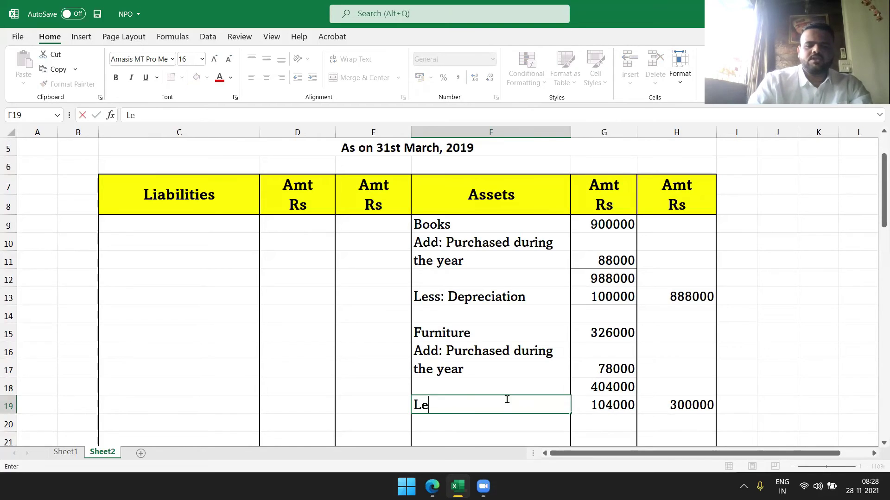
type("ss: Dep")
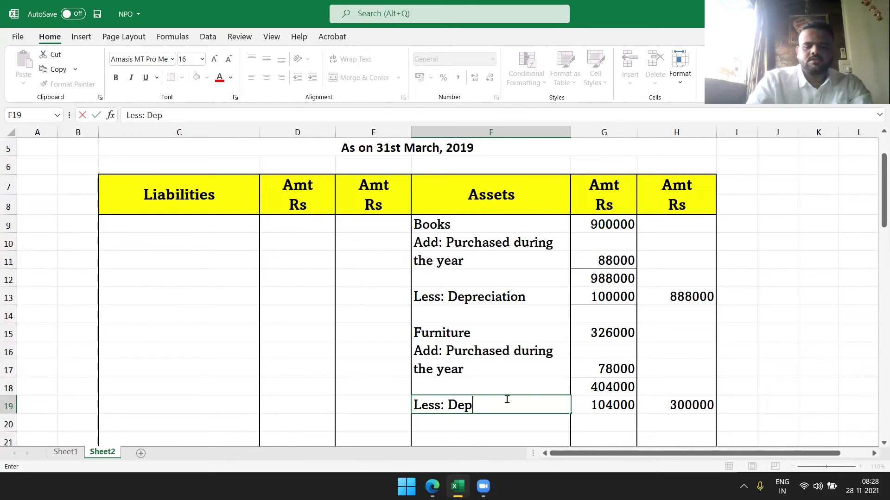
type("reciatons")
key("BackSpace")
key("BackSpace")
type("n")
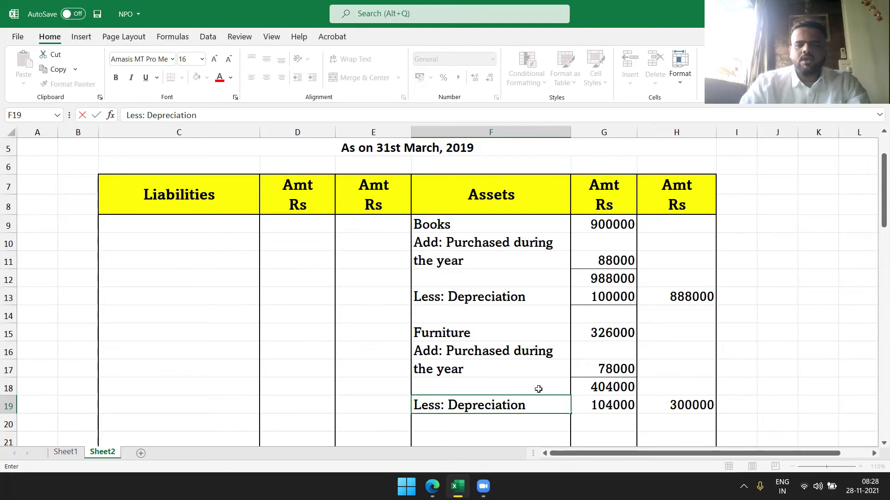
- Add a bottom border below the furniture depreciation amount in G19
left_click(621, 408)
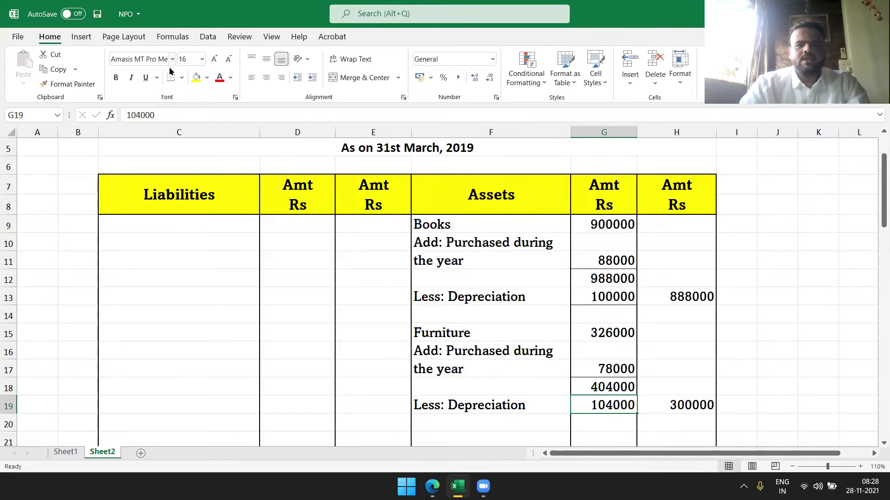
left_click(170, 78)
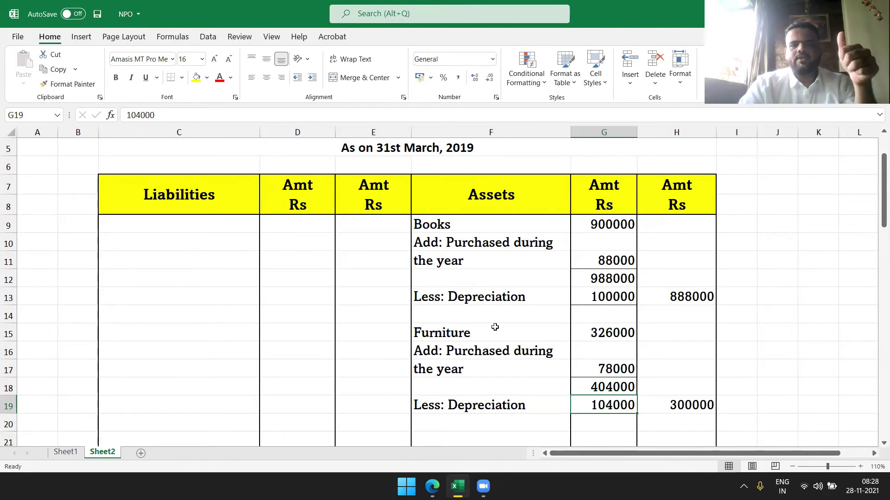
left_click(493, 329)
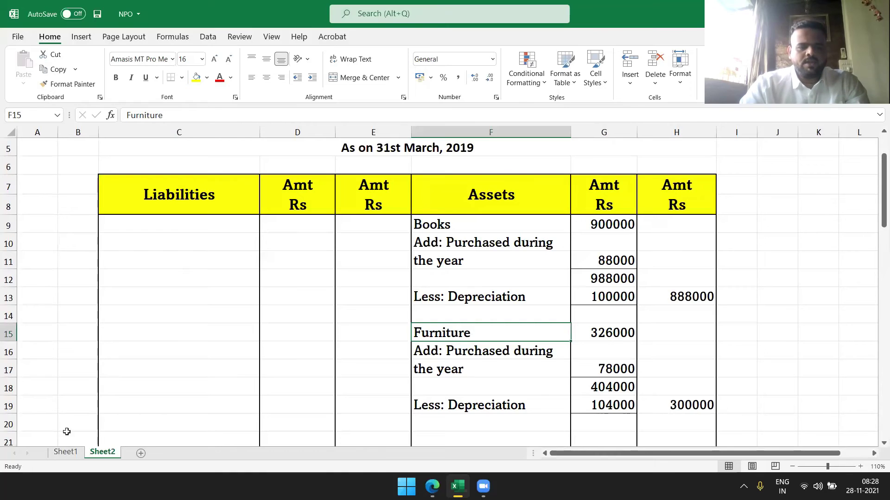
- Enter "To Depreciation on Furniture" in C9 of the Income and Expenditure Account on Sheet1
left_click(65, 452)
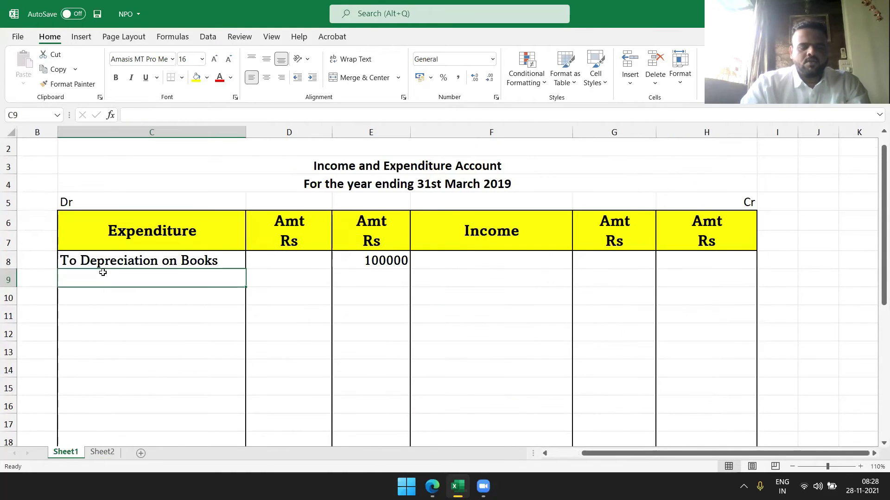
type("To Dep")
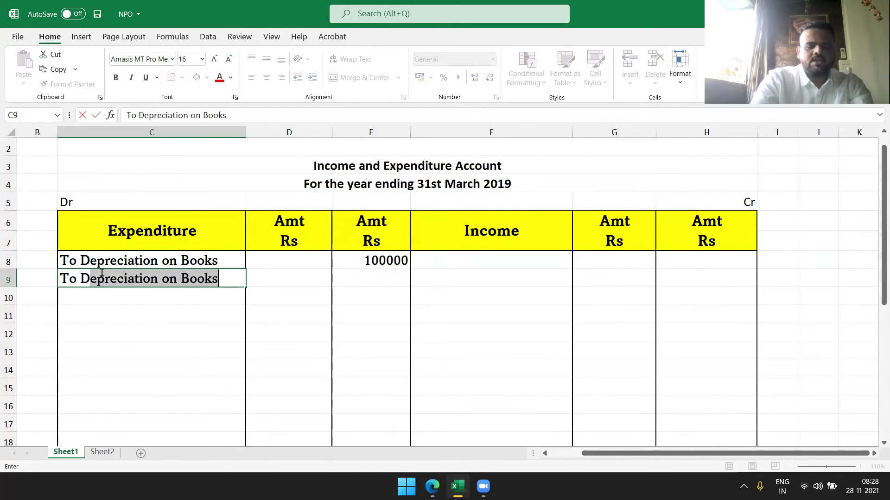
type("reciation")
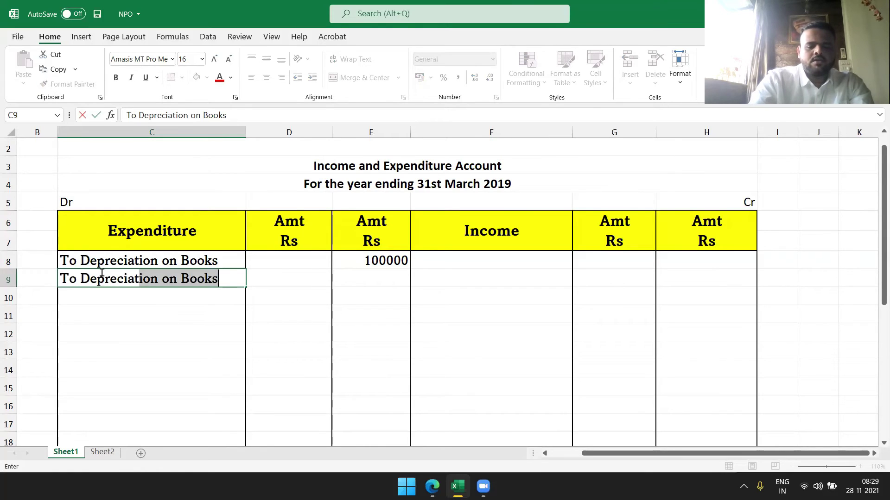
type(" on ")
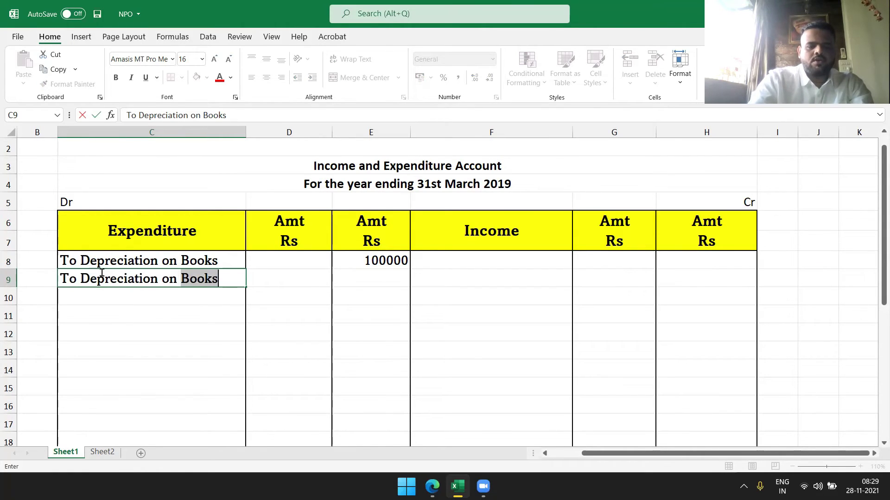
type("Furniture")
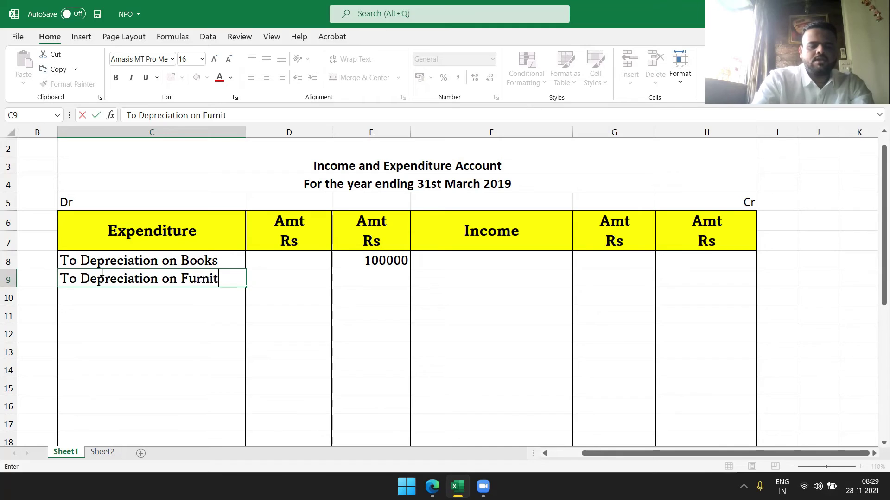
- Enter 104000 in E9 as the depreciation amount on furniture
key("Tab")
key("Tab")
type("10")
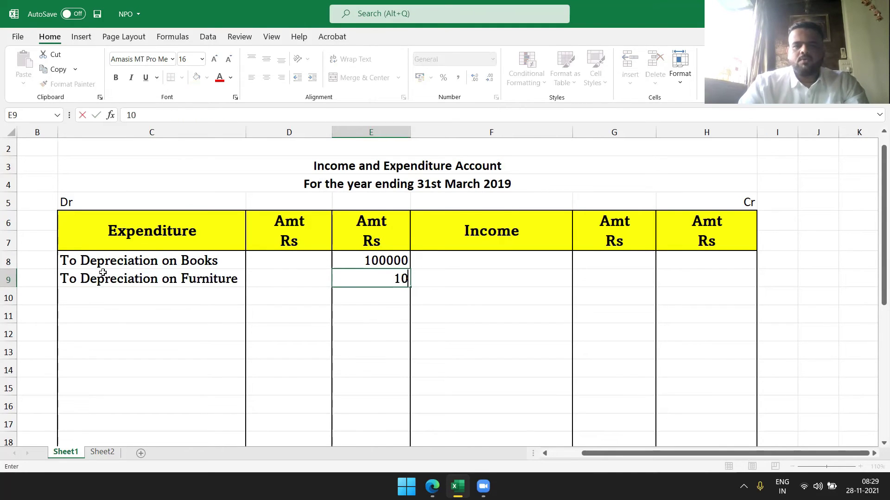
type("4000")
key("Return")
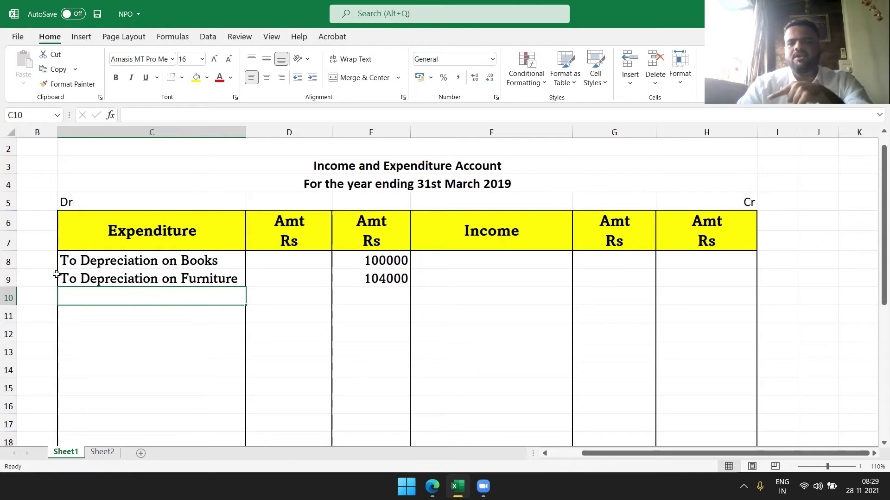
- Open the Balance Sheet on Sheet2
left_click(102, 451)
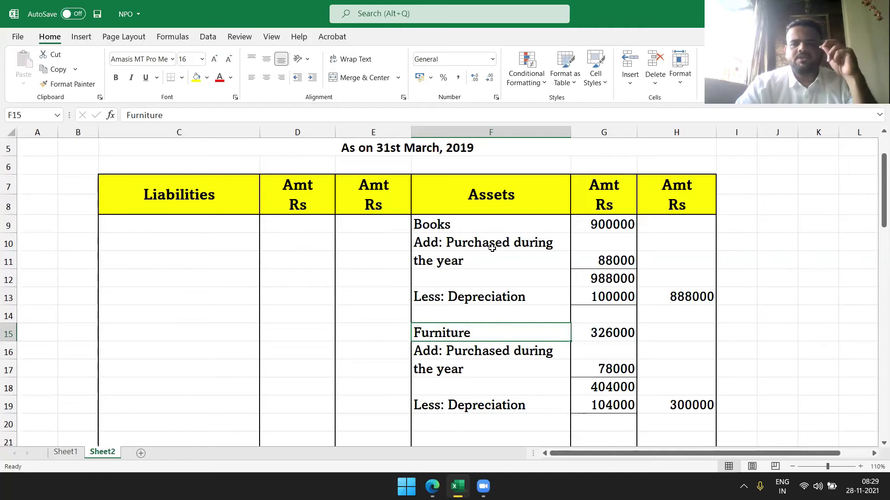
left_click_drag(446, 224, 666, 407)
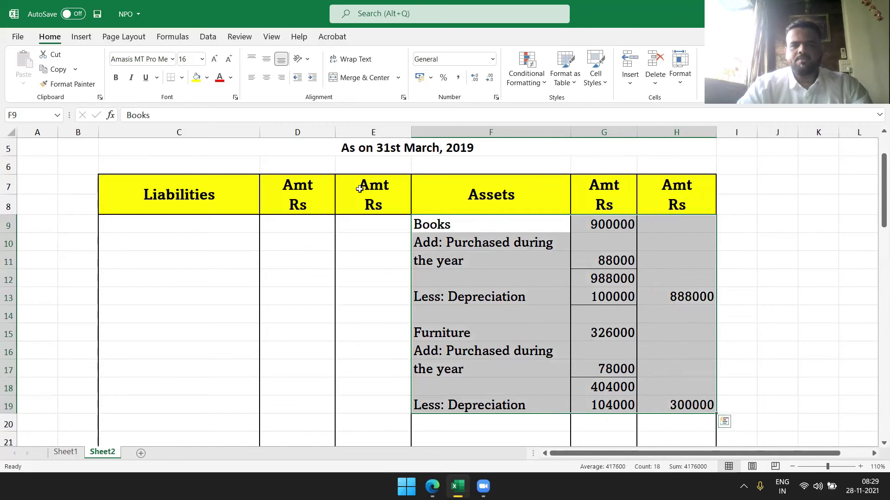
left_click(220, 80)
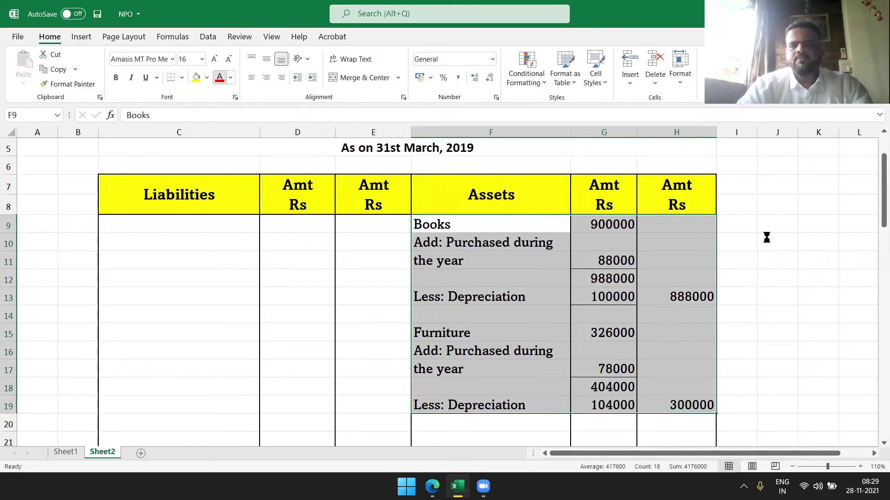
left_click(790, 239)
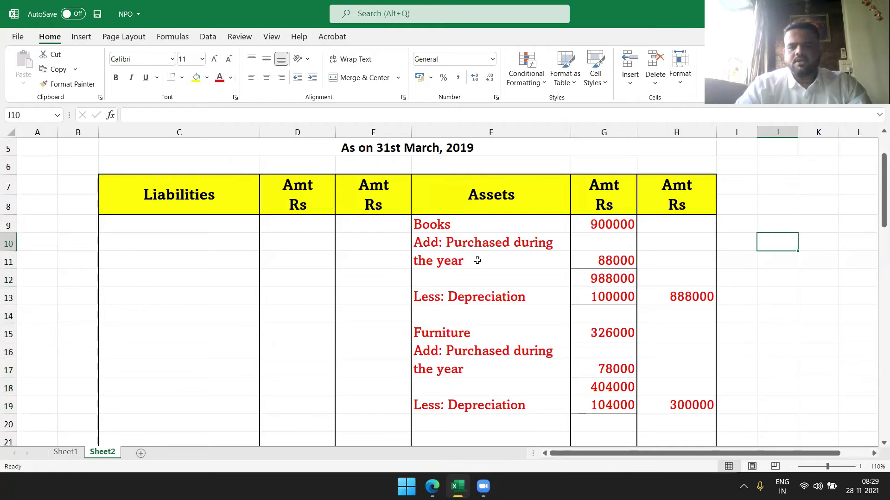
key("ctrl+z")
key("ctrl+q")
- Colour the books' "Less: Depreciation" label and amount in F13:G13 red
left_click(432, 301)
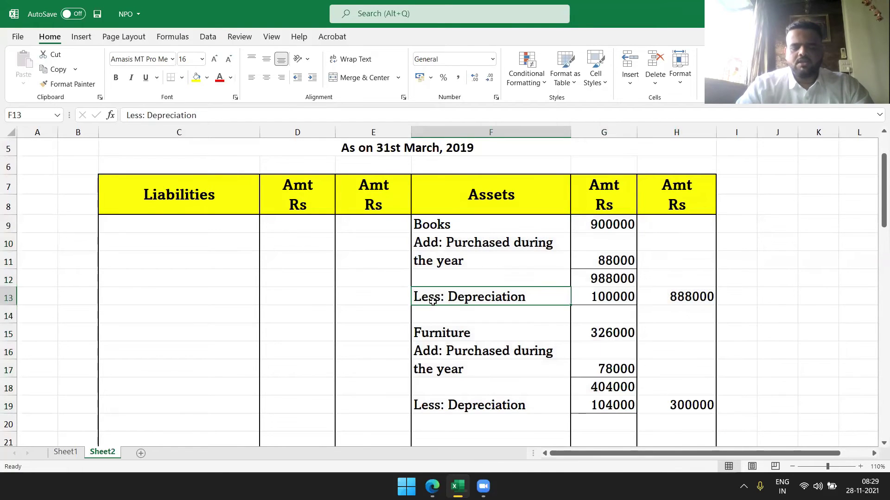
mouse_move(552, 292)
left_mouse_down()
mouse_move(602, 294)
mouse_move(644, 311)
left_mouse_up()
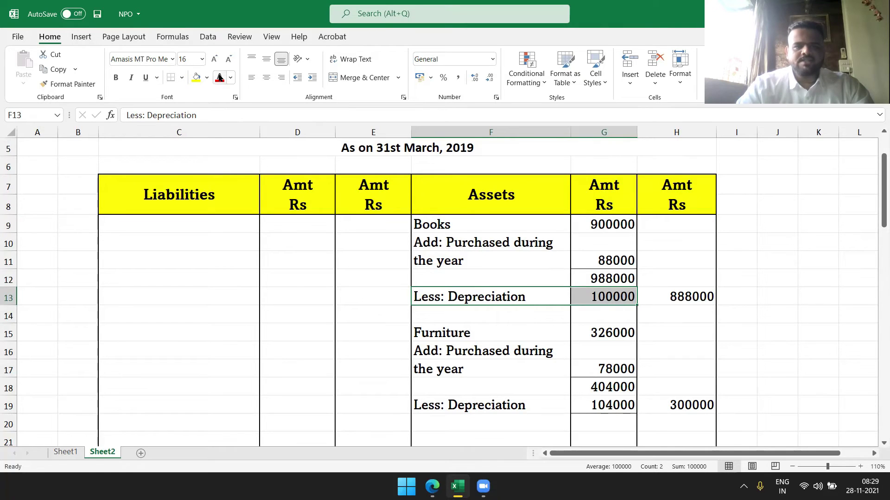
left_click(220, 78)
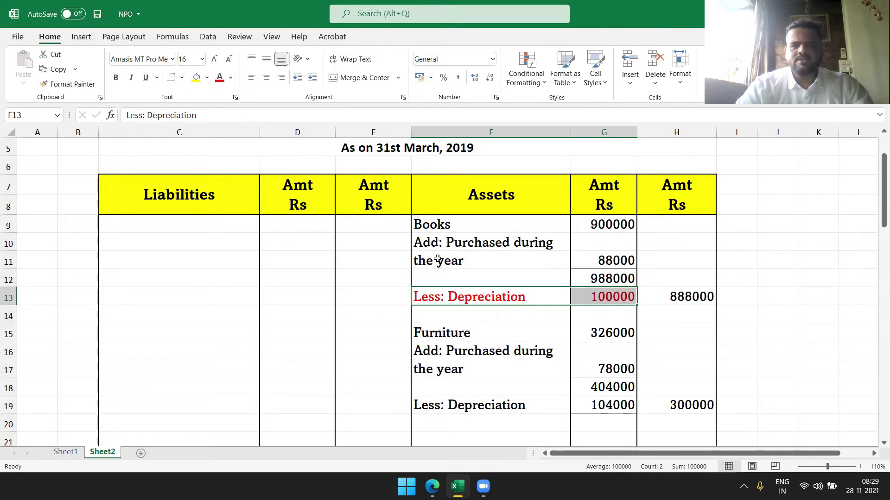
- Colour the furniture's "Less: Depreciation" label and amount in F19:G19 red
double_click(425, 408)
left_click_drag(425, 407, 608, 413)
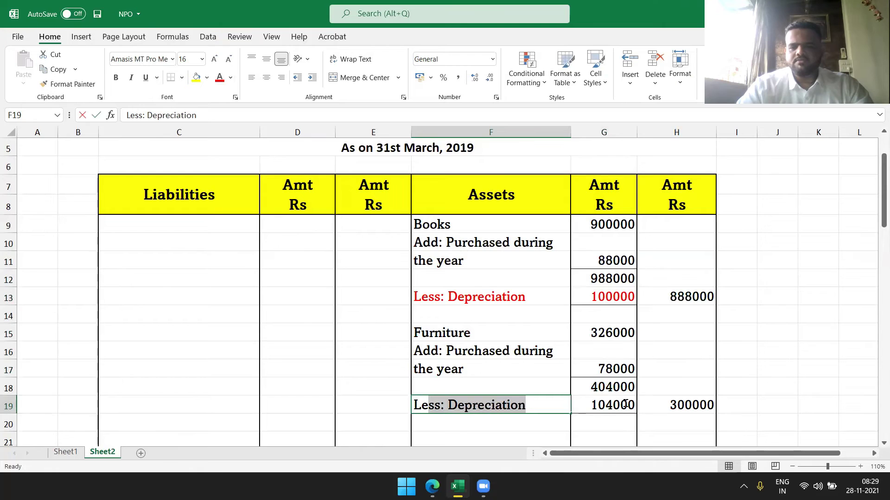
left_click(816, 332)
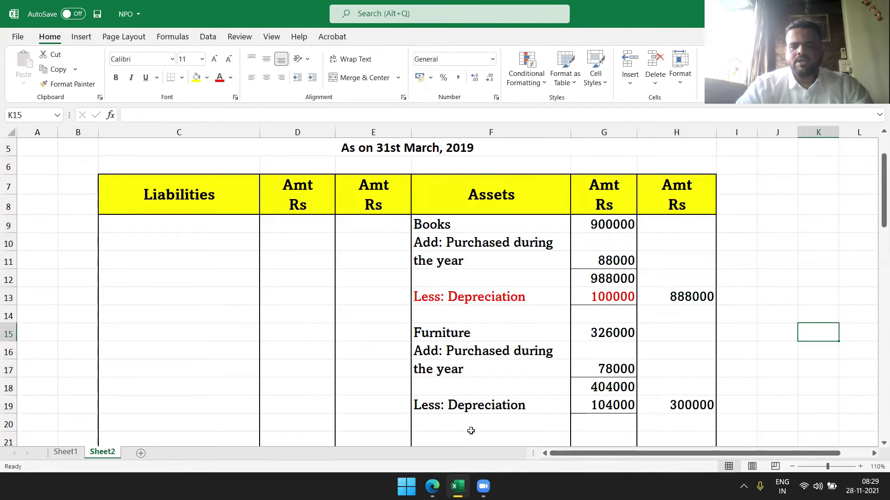
left_click(456, 408)
left_click_drag(457, 408, 626, 404)
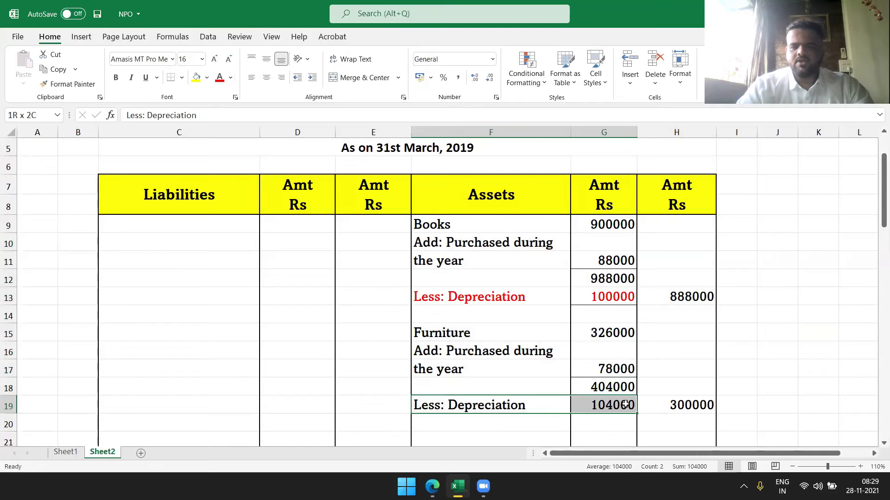
left_click(218, 78)
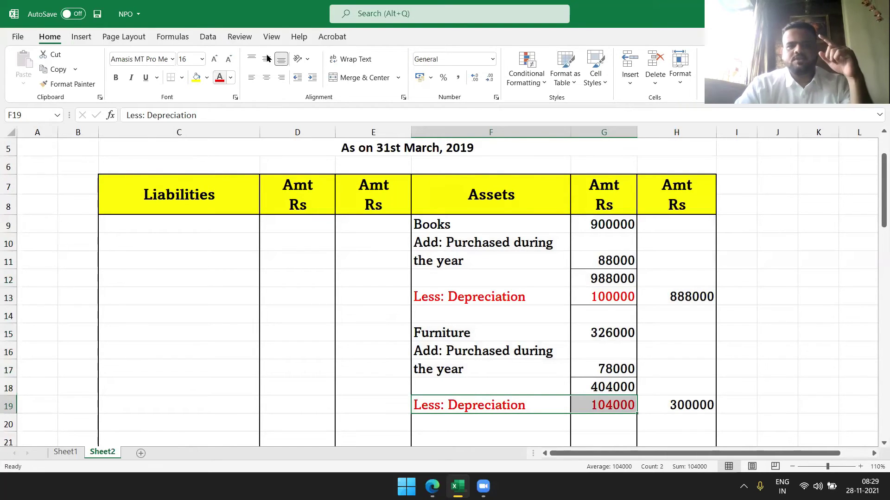
left_click(604, 275)
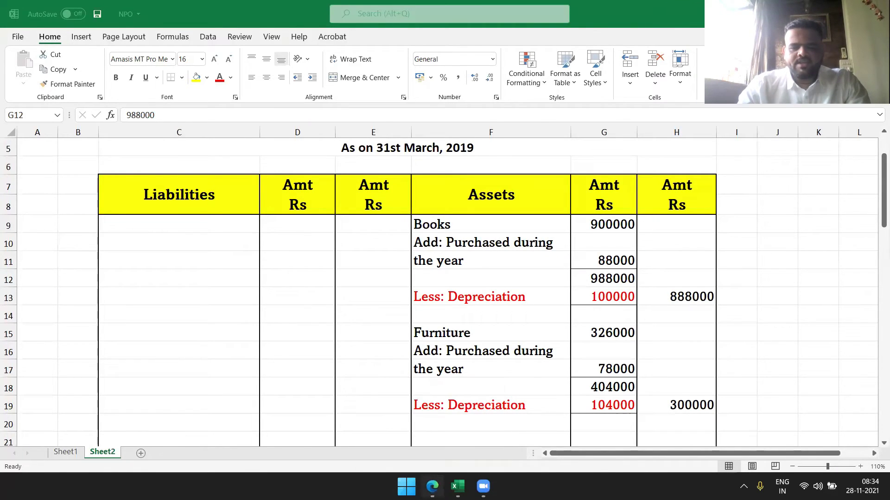
- Look up the fund balances in the PDF's additional information and enter "Building Fund" in C17 under Liabilities on Sheet2
left_click(432, 487)
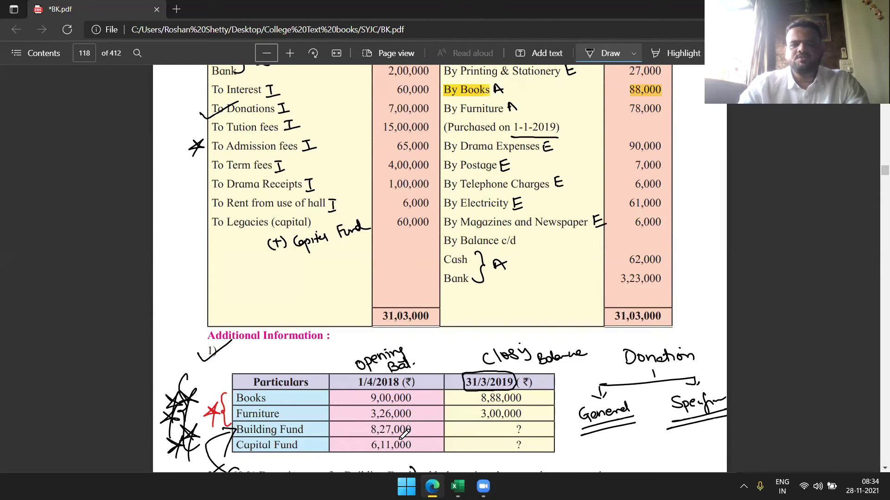
key("alt+Tab")
key("Tab")
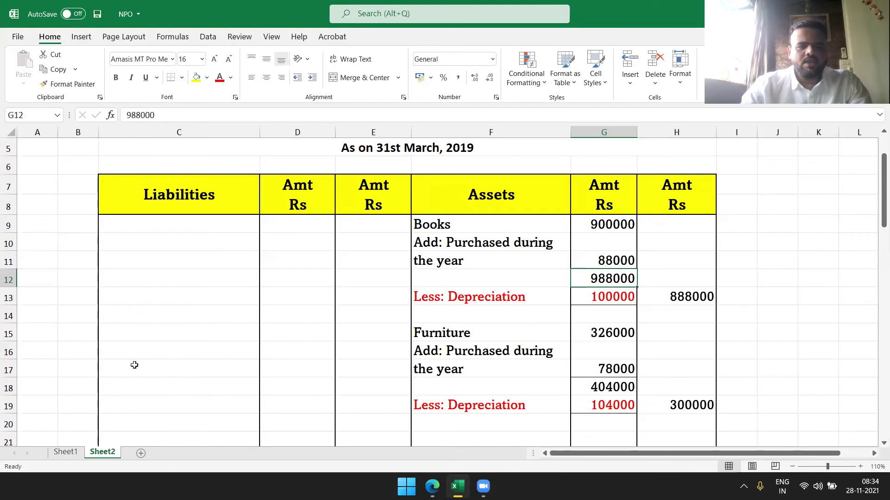
left_click(134, 365)
type("Building Fun")
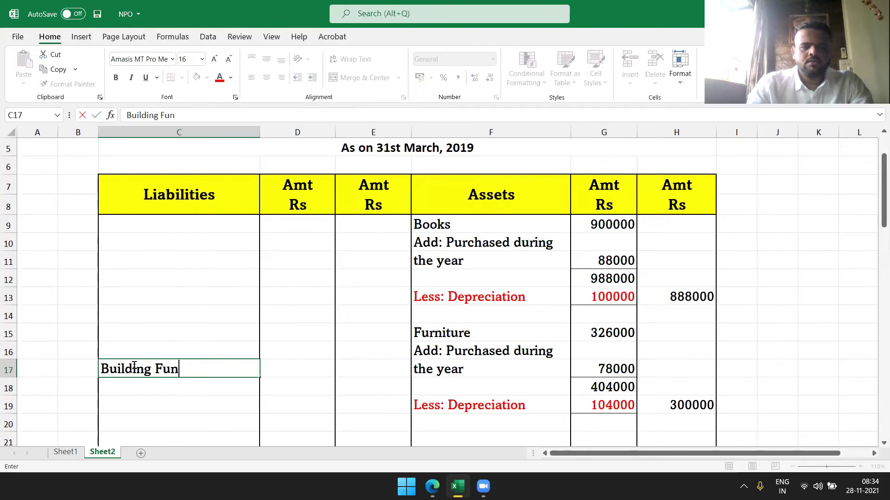
type("d")
key("Tab")
- Check the Building Fund's opening balance in the PDF and enter 827000 in D17
key("alt+Tab")
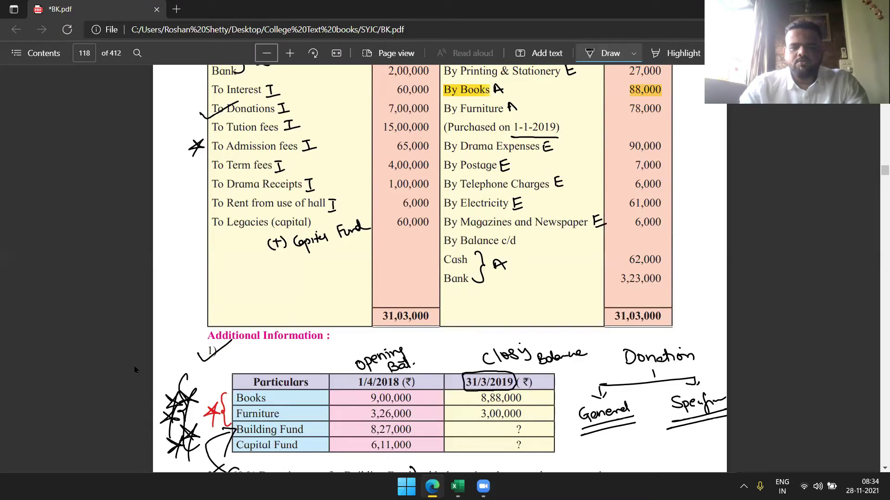
key("alt+Tab")
type("827000")
key("Return")
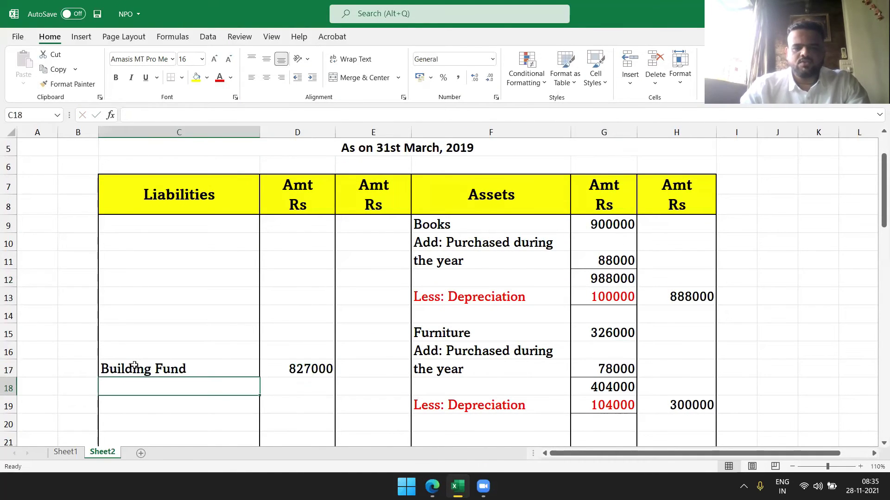
- Review the donations entry and its Building Fund note in the PDF, and enter "By Donation" in F8 under Income on Sheet1
key("alt+Tab")
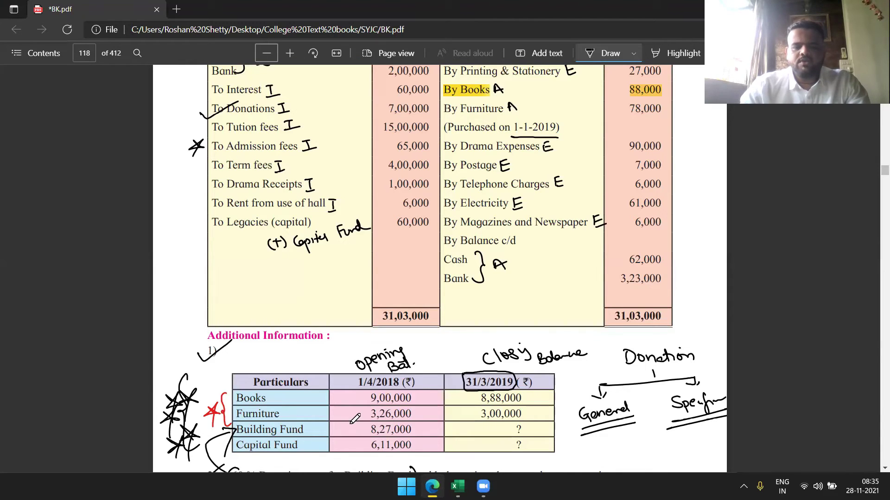
scroll(355, 419, "down", 3)
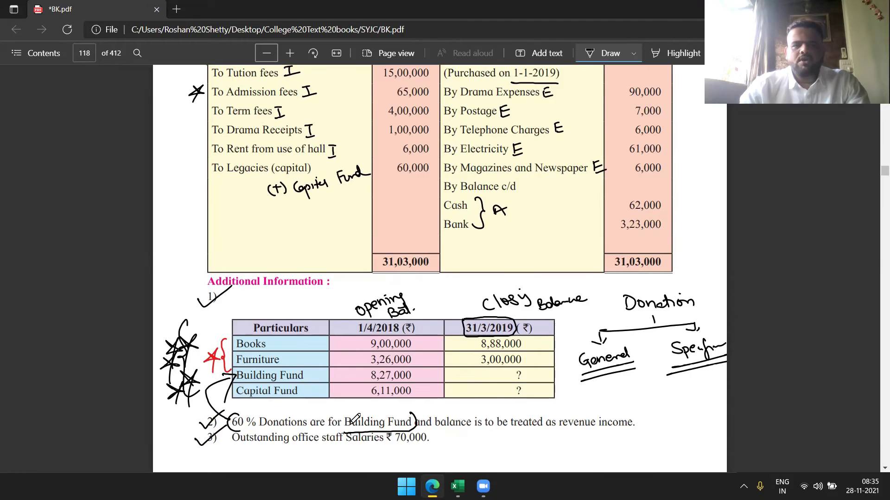
scroll(355, 418, "up", 1)
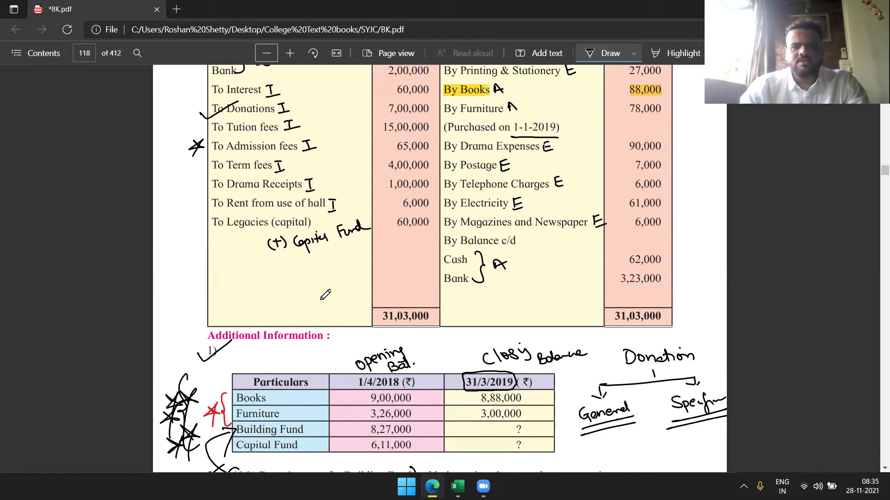
key("alt+Tab")
left_click(68, 452)
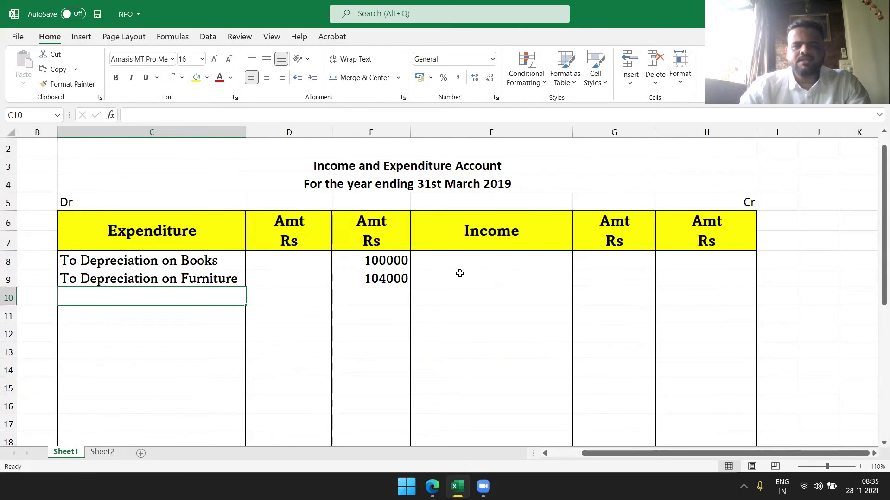
left_click(457, 273)
key("Up")
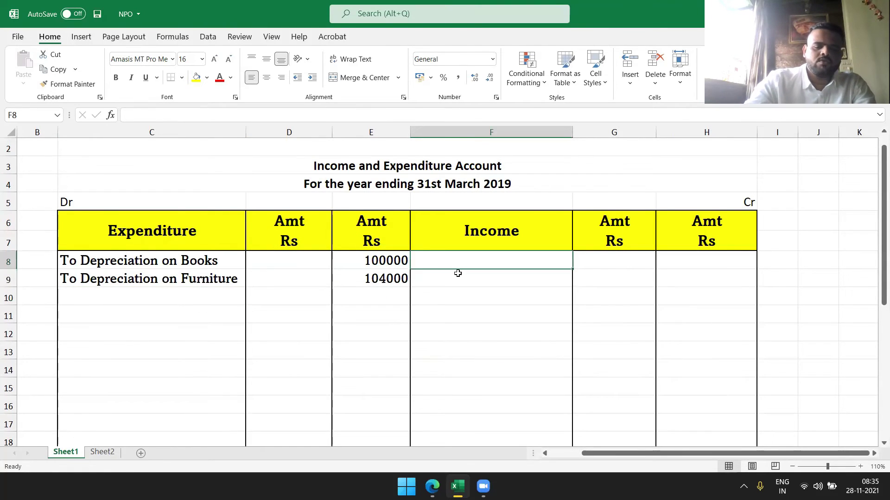
type("By Donation")
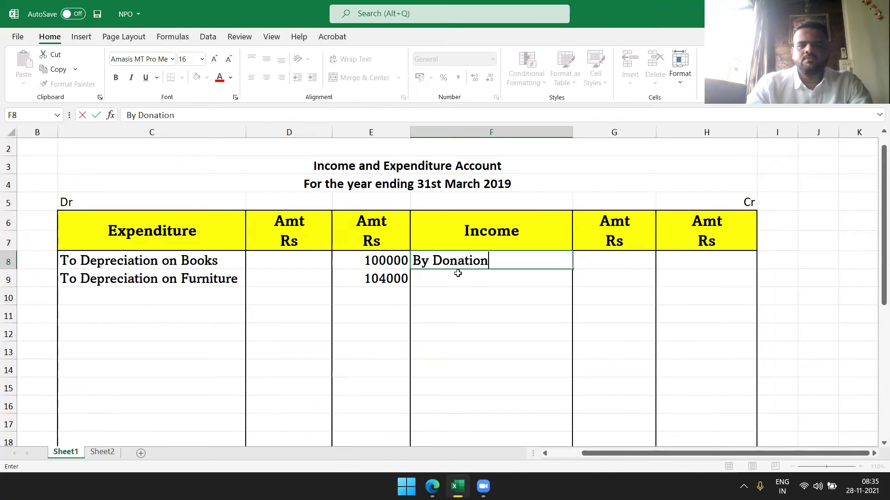
- Enter 700000 in G8 as the donation amount
key("Tab")
type("47000")
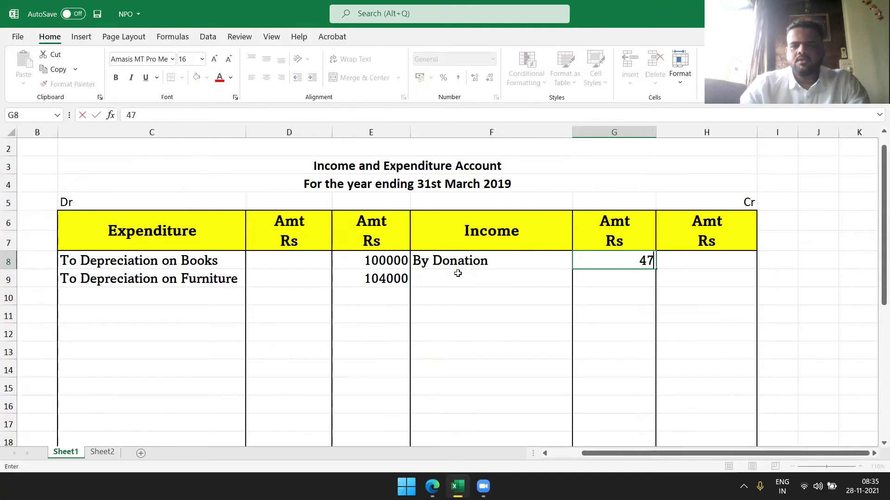
key("BackSpace")
key("BackSpace")
key("BackSpace")
key("BackSpace")
key("BackSpace")
type("700000")
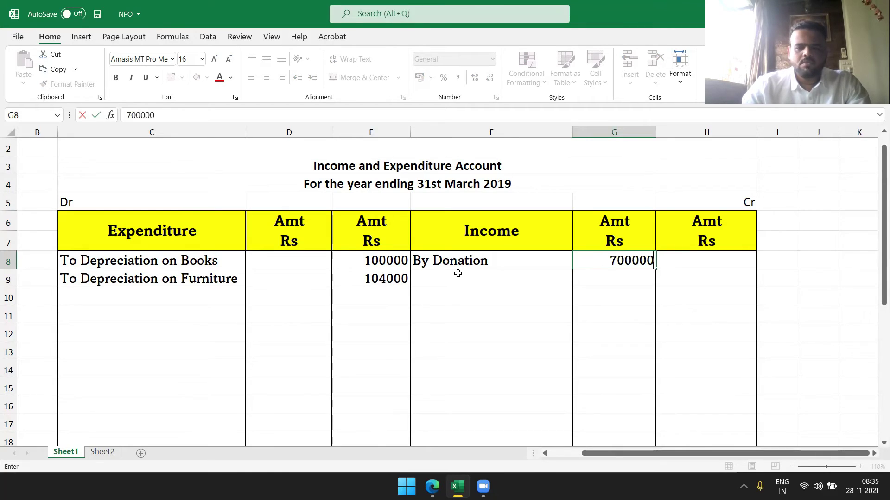
- Enter the label "Less: 60% for Building fund" across F9 and F10 below the donation, checking the percentage in the PDF
left_click(458, 274)
type("Less:")
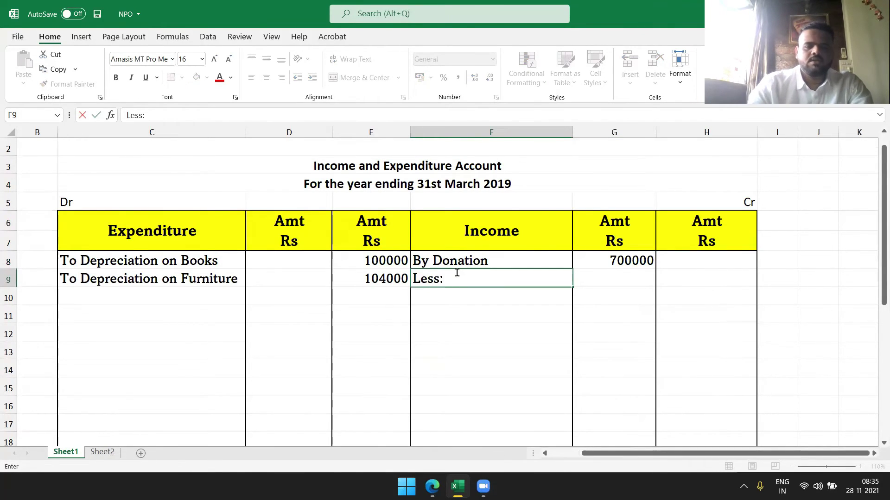
key("alt+Tab")
scroll(462, 266, "down", 1)
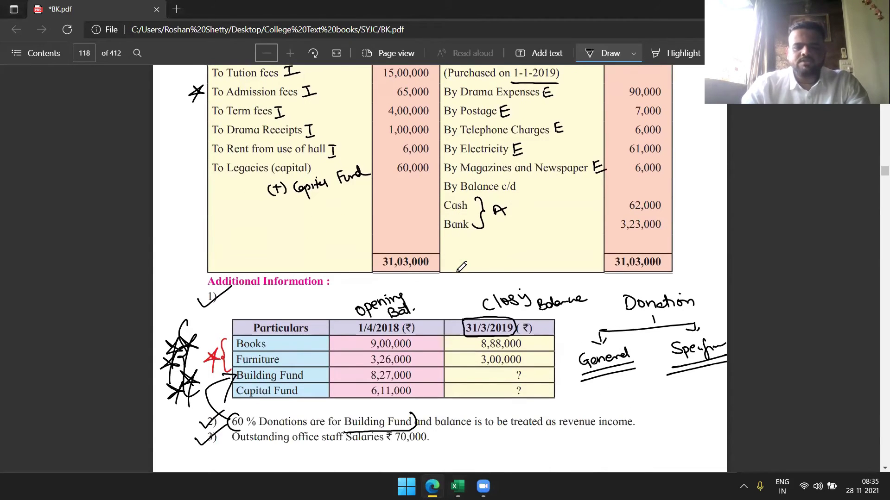
scroll(461, 266, "up", 1)
key("alt+Tab")
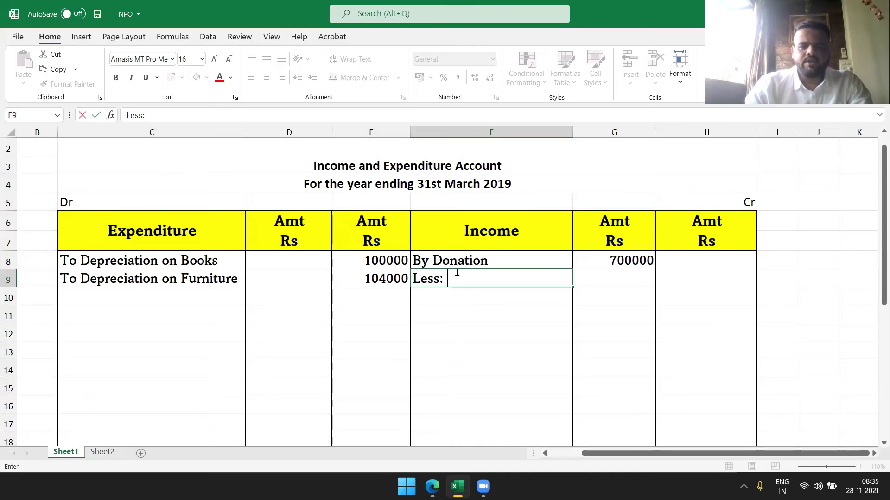
type("60")
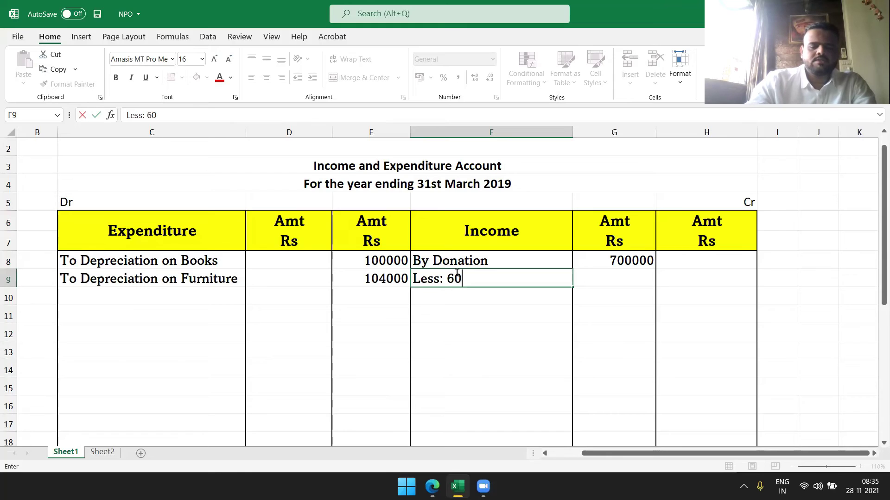
type("% for Building")
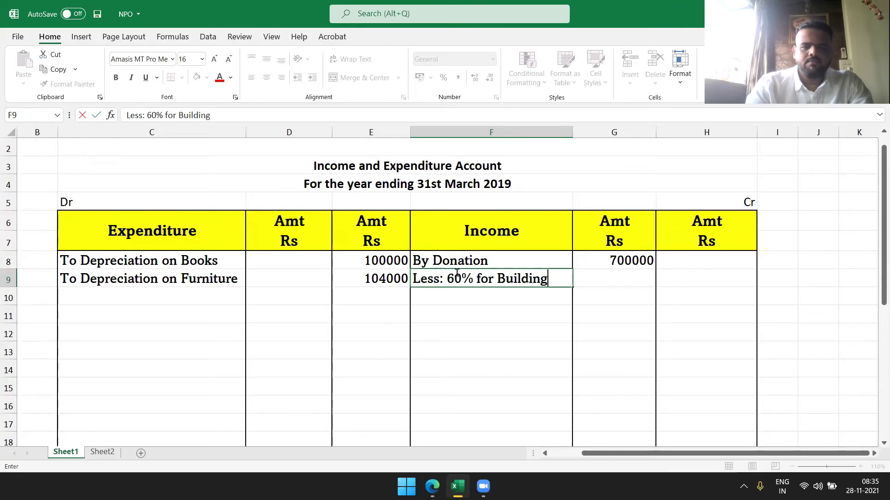
key("Return")
type("fun")
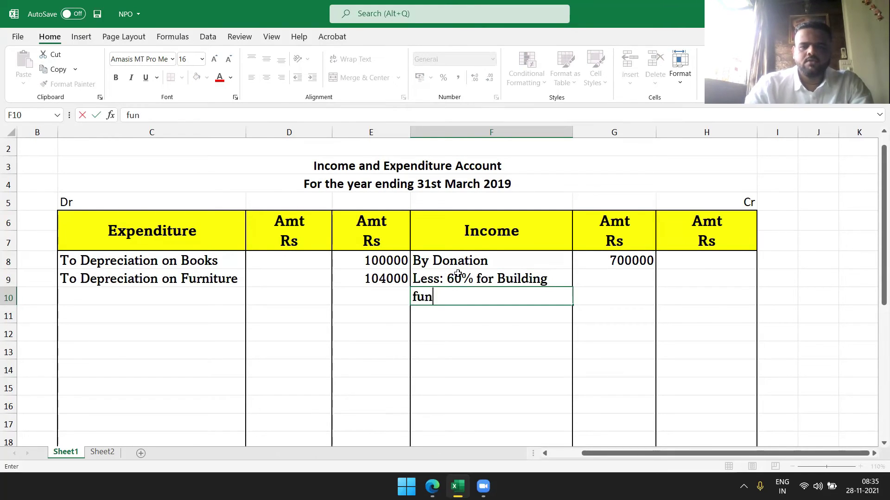
type("d")
- Enter 420000 in G10 as the donation share deducted for the building fund
key("Tab")
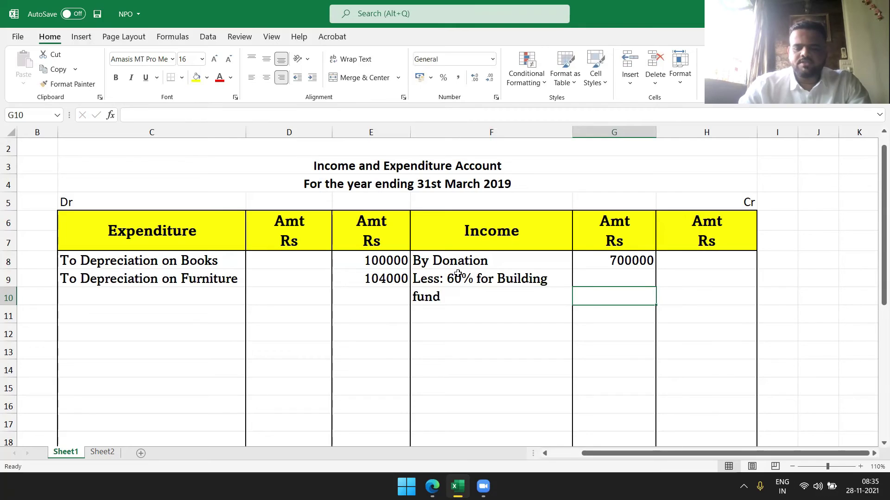
type("420000")
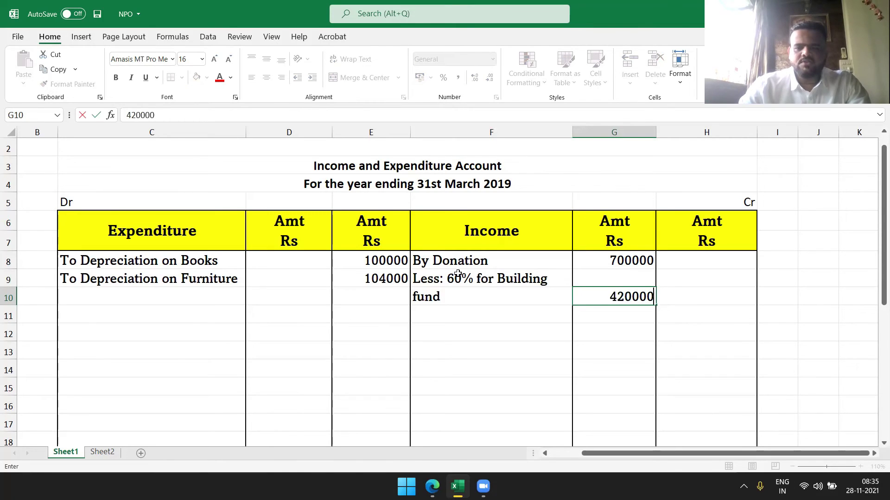
key("Return")
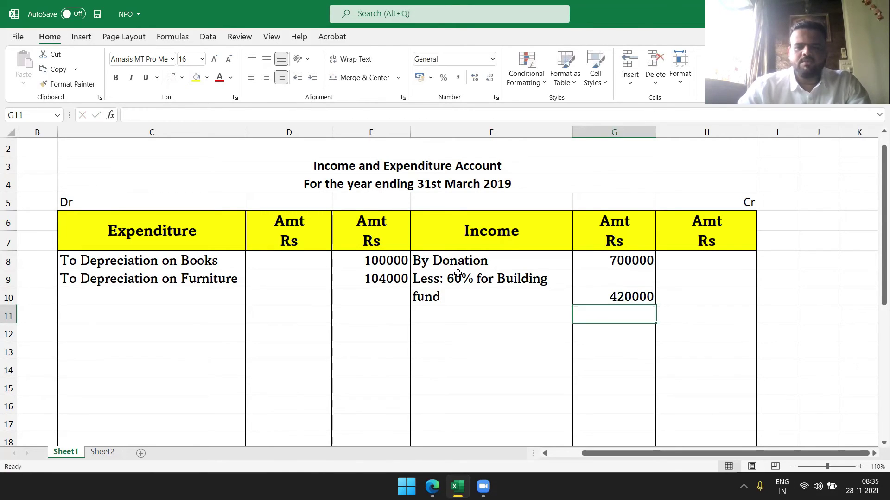
- Add a bottom border under the deduction in G10 and enter 280000 in H10 as the net donation income
left_click(639, 292)
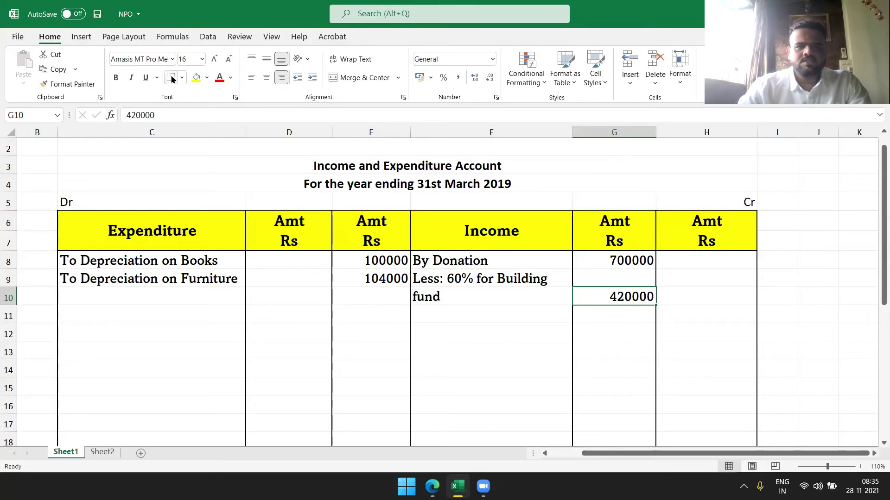
left_click(712, 295)
type("280000")
key("Return")
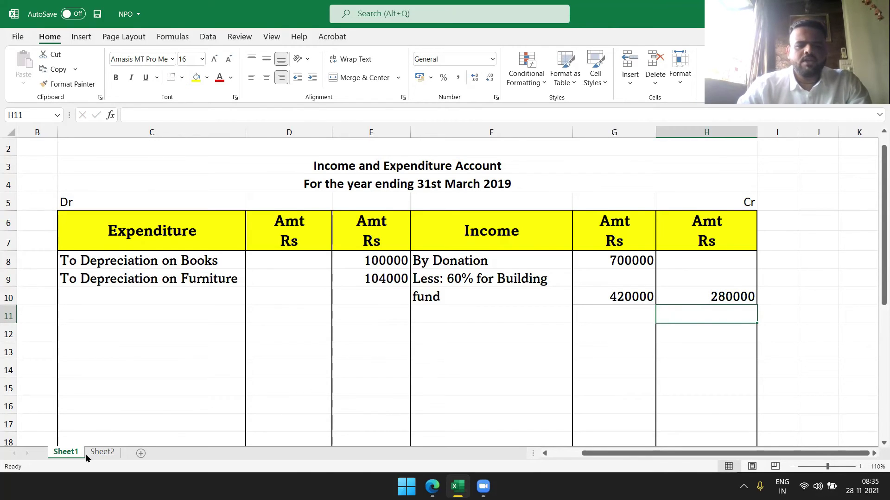
- On Sheet2, enter the label "Add: Donation for Building Fund" across C18 and C19 under Liabilities
left_click(100, 452)
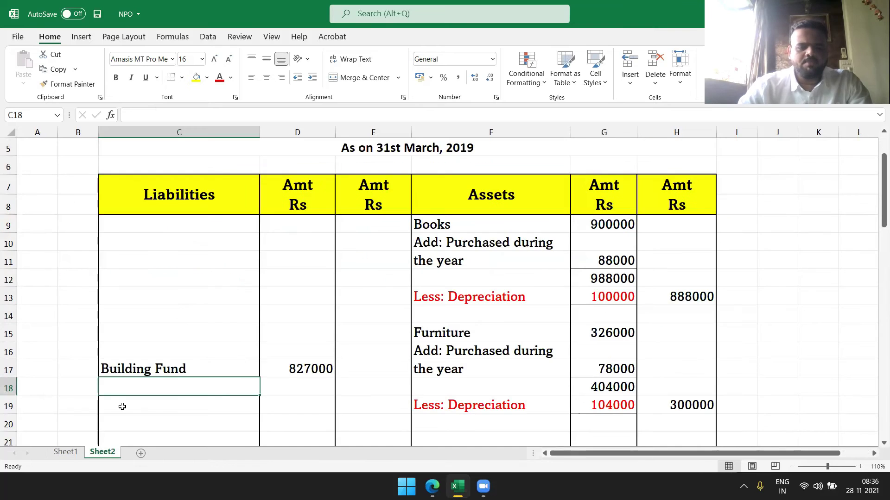
type("Add: ")
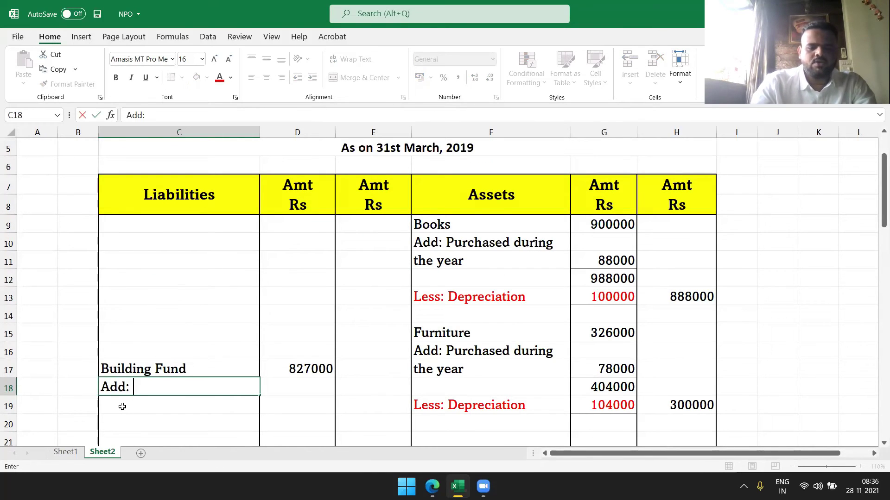
type("Donation for")
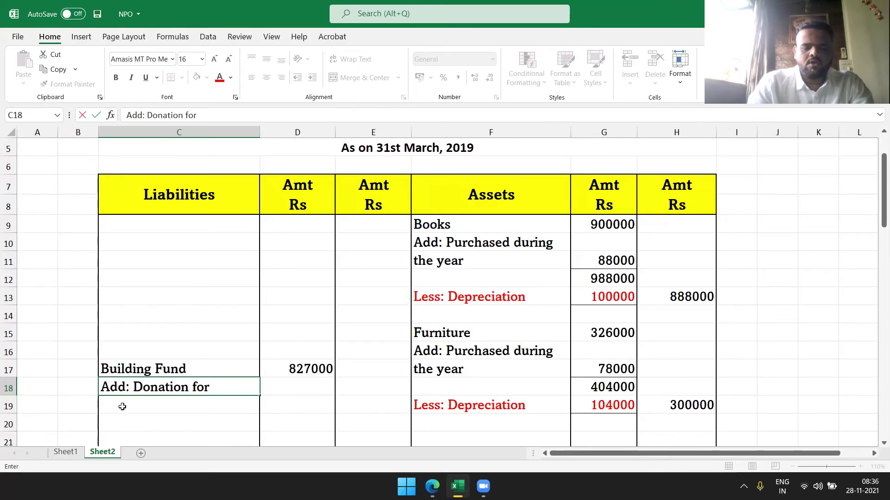
key("Return")
type("bui")
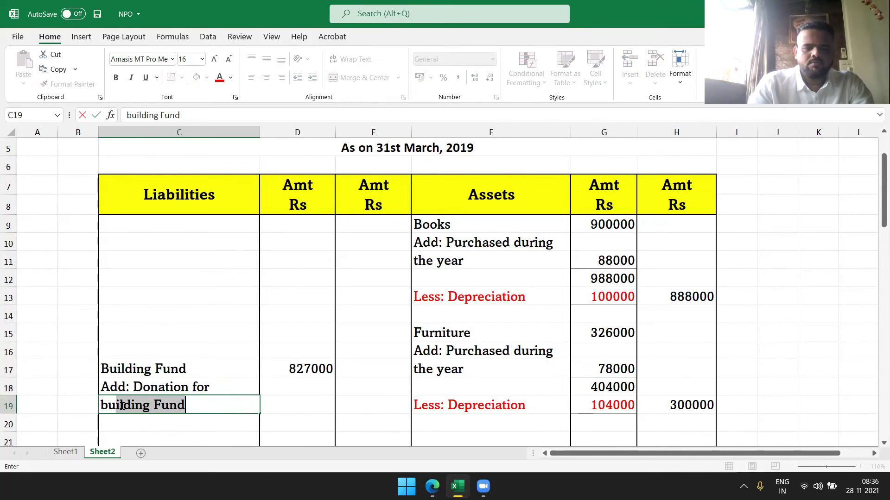
key("Tab")
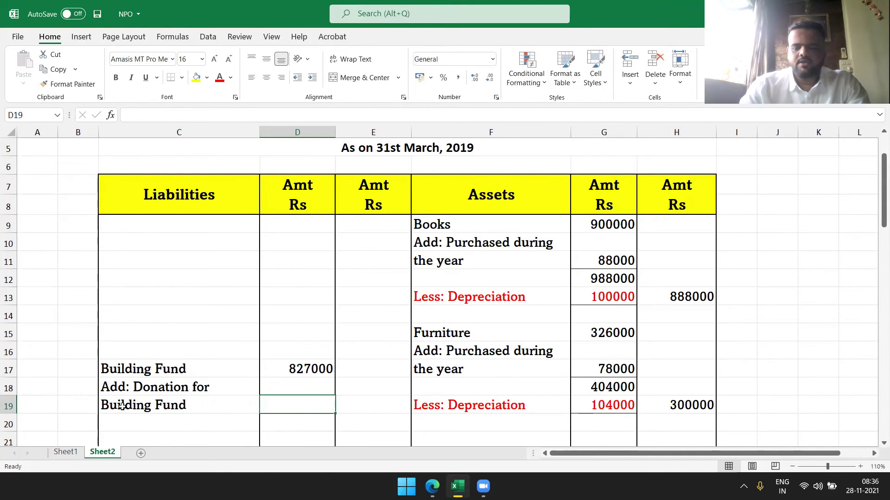
- Enter 420000 in D19 and the fund total 1247000 in E19, and add a bottom border under D19
type("420000")
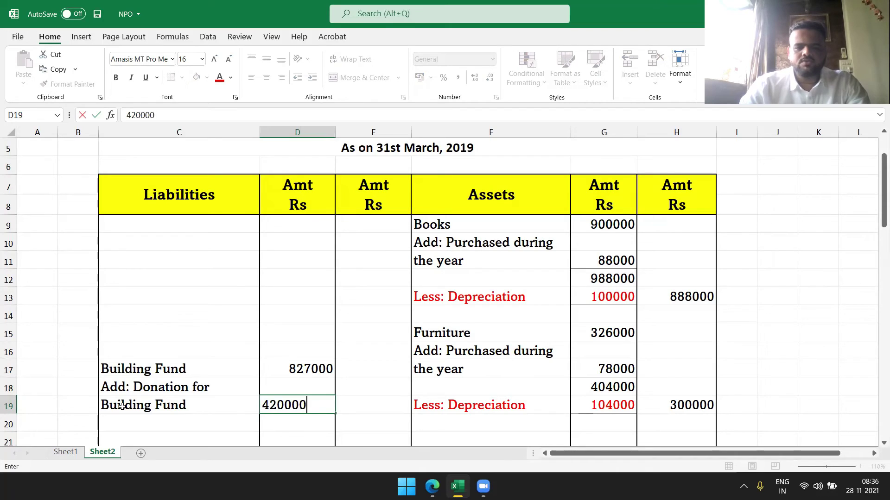
key("Tab")
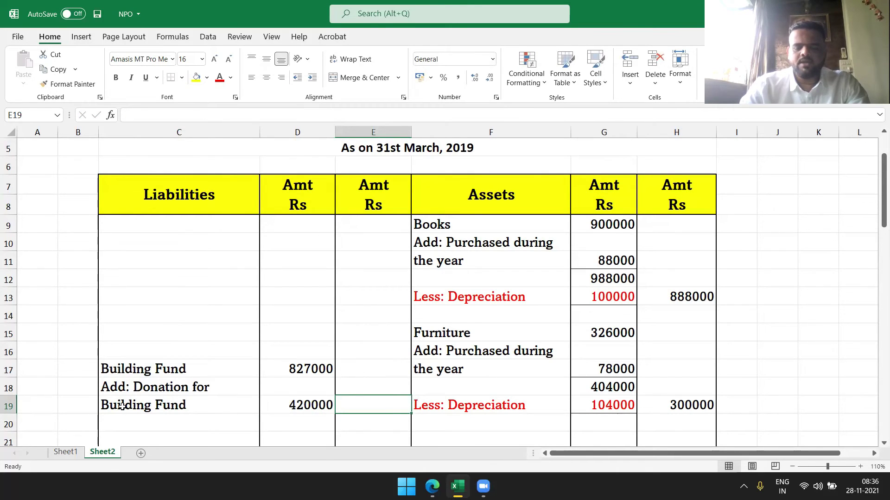
type("1247000")
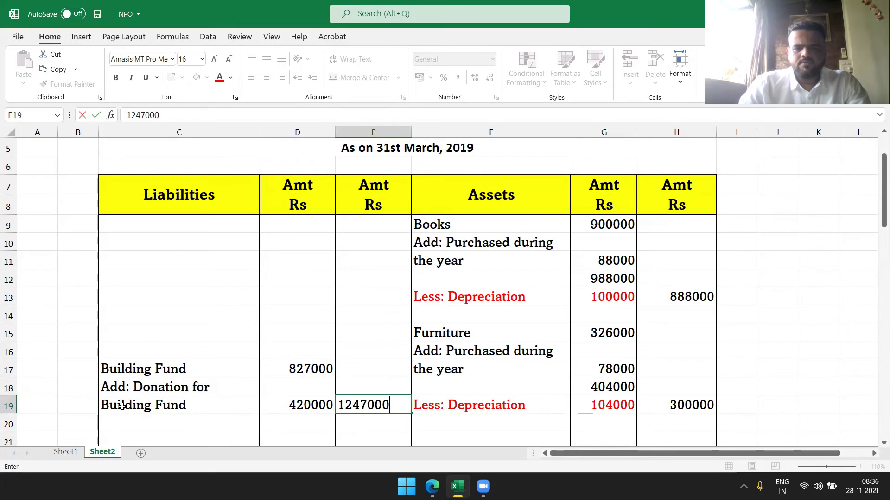
key("Return")
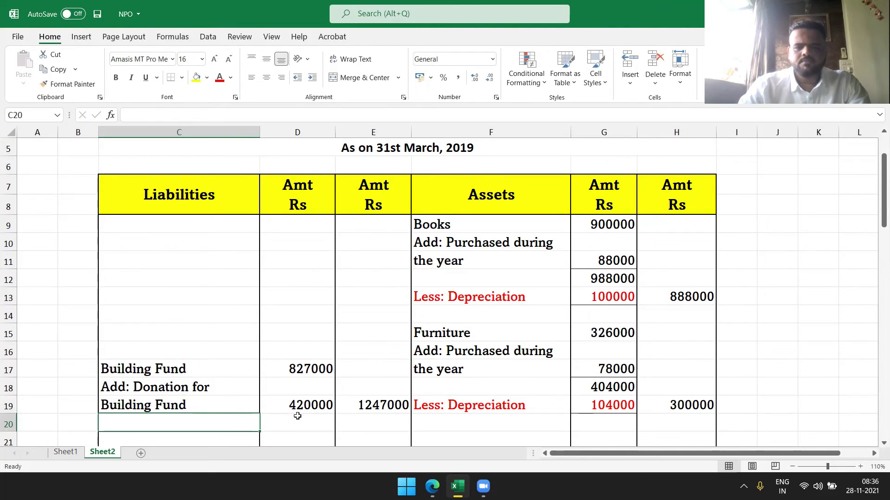
left_click(310, 403)
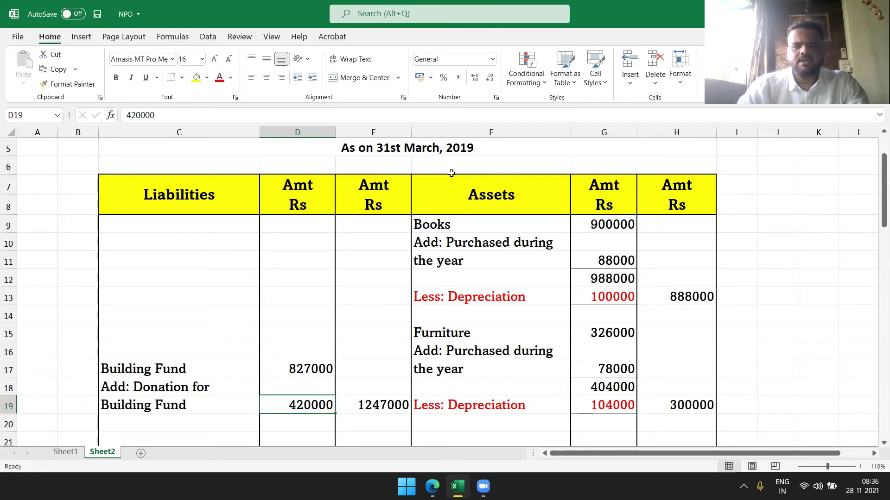
left_click(428, 315)
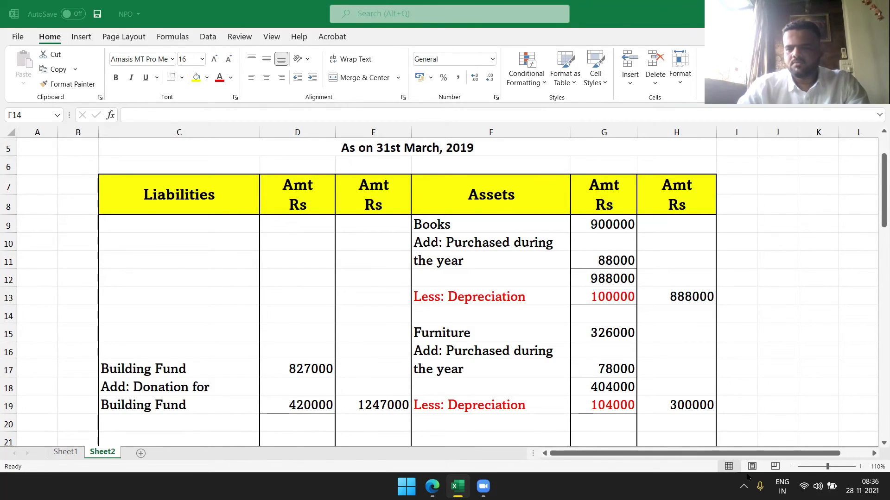
- Enter "Capital Fund" in C9 under Liabilities with its opening balance 611000 from the PDF in D9, zooming the sheet to 100%
left_click(791, 468)
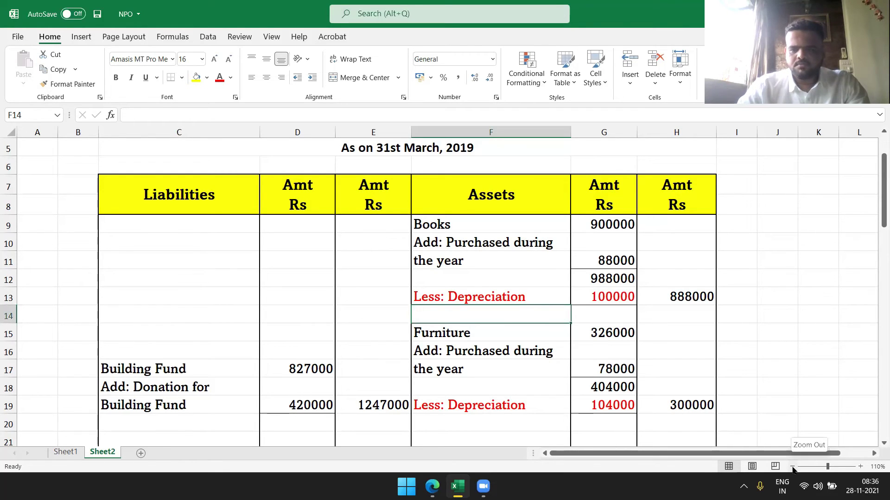
left_click(792, 467)
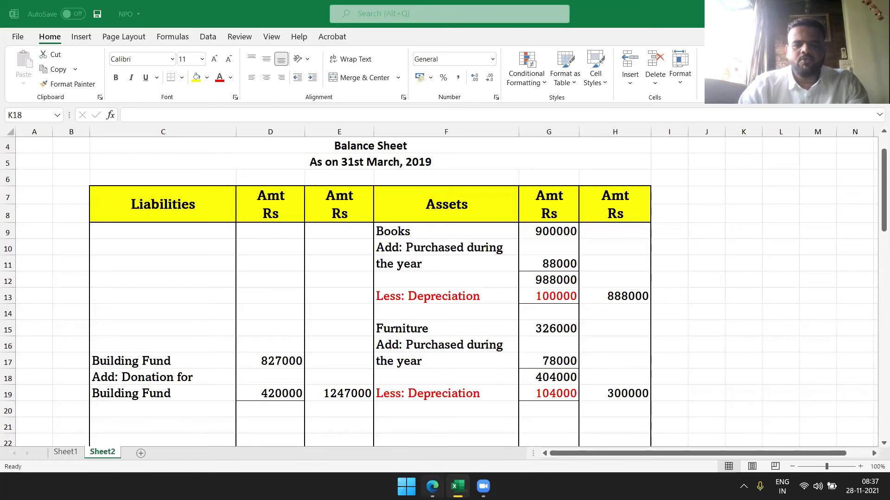
left_click(432, 486)
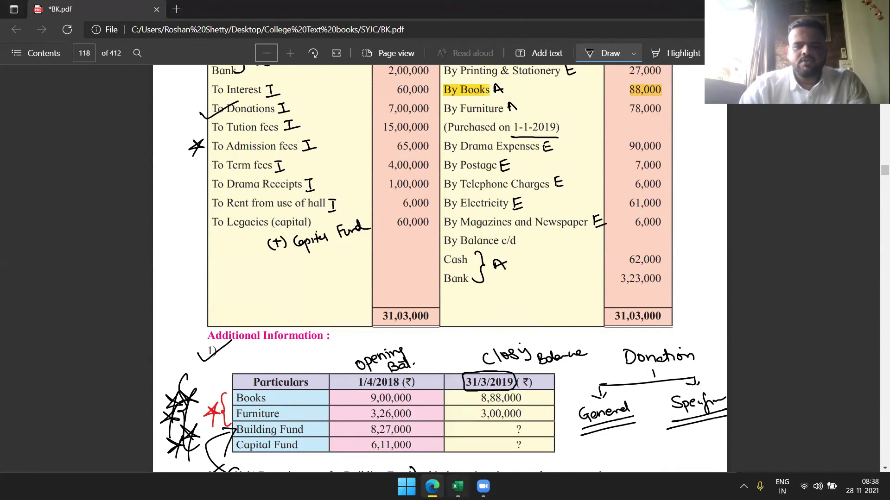
left_click(457, 486)
left_click(123, 234)
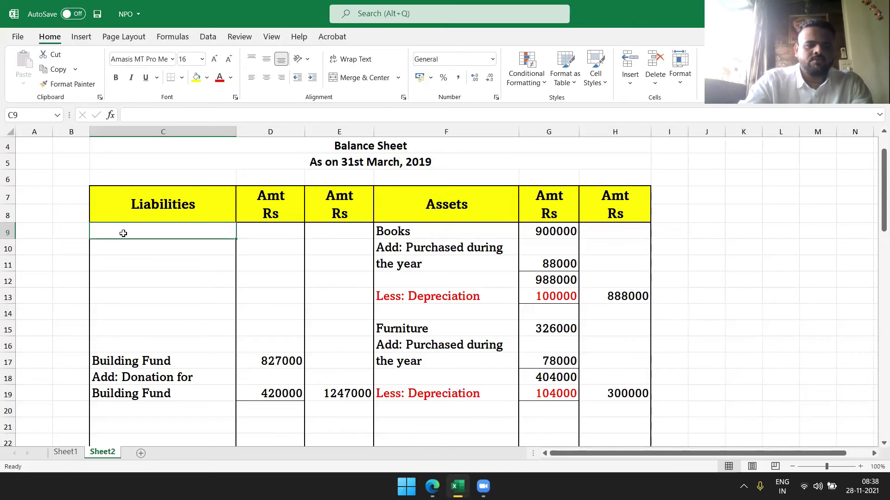
type("Capit")
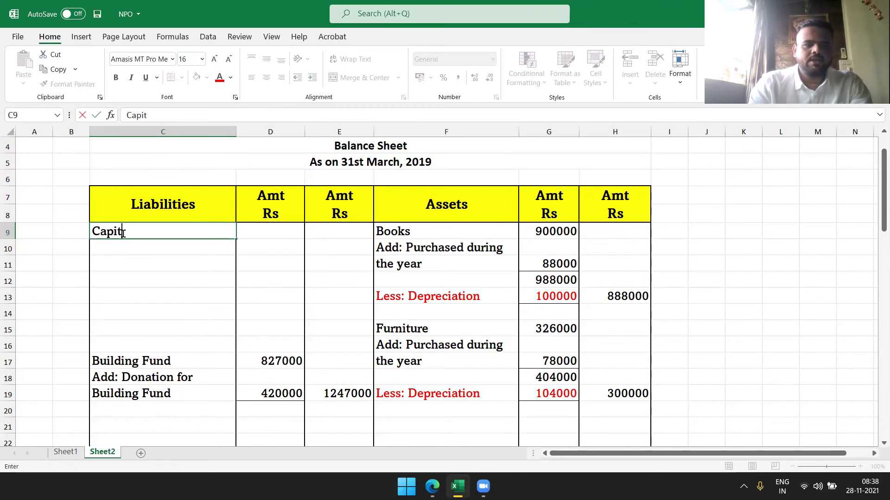
type("al Fund")
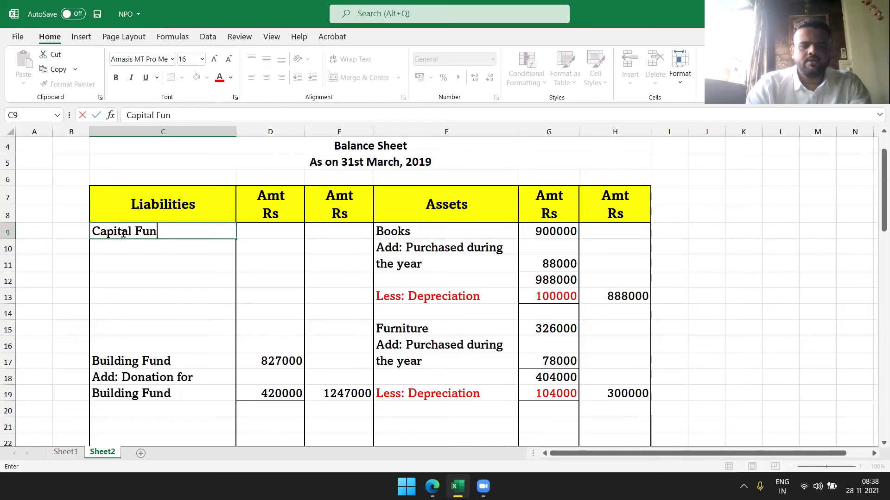
key("Tab")
key("alt+Tab")
key("alt+Tab")
type("611000")
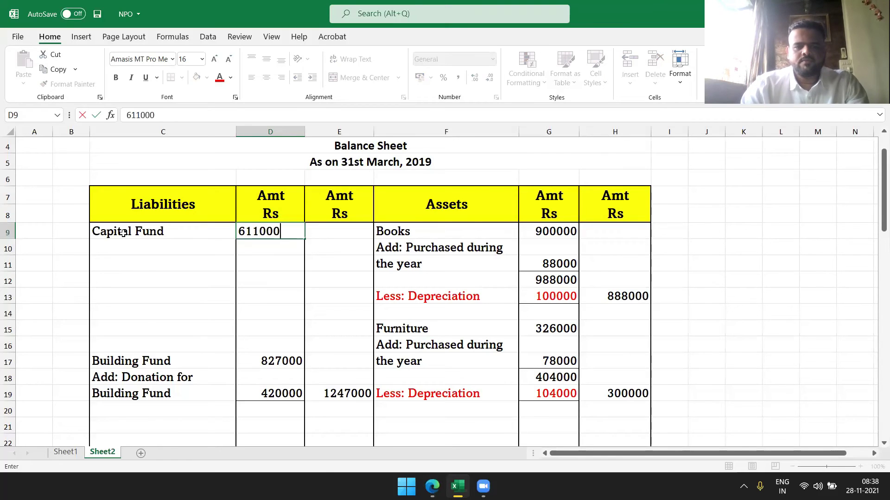
key("Return")
- Check the outstanding office staff salaries note in the PDF and enter "To Salary to office staff" in C10 under Expenditure on Sheet1
key("alt+Tab")
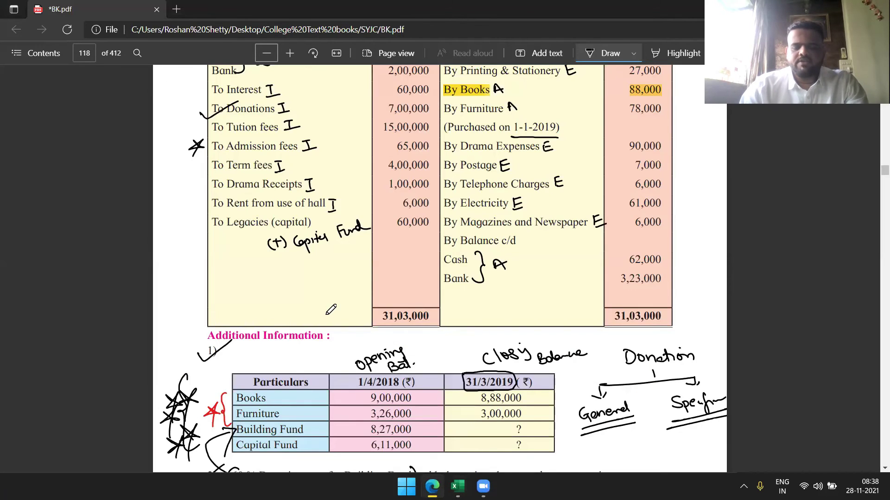
scroll(330, 309, "down", 2)
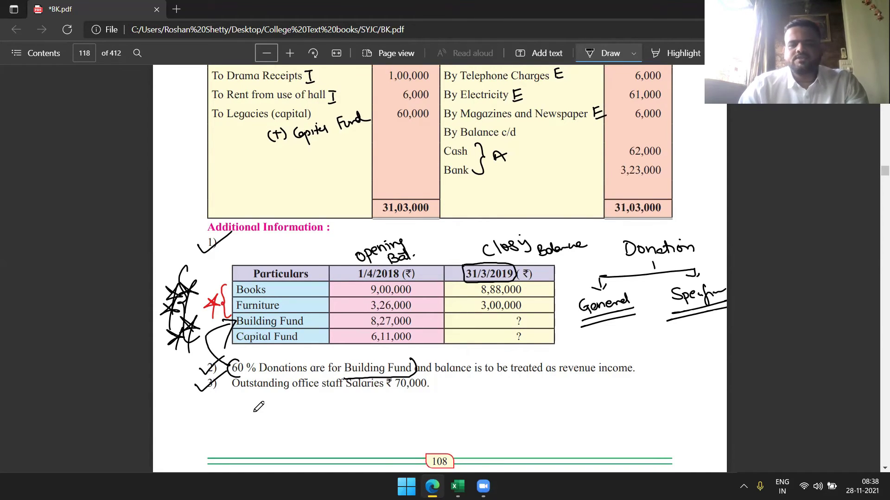
scroll(258, 406, "up", 5)
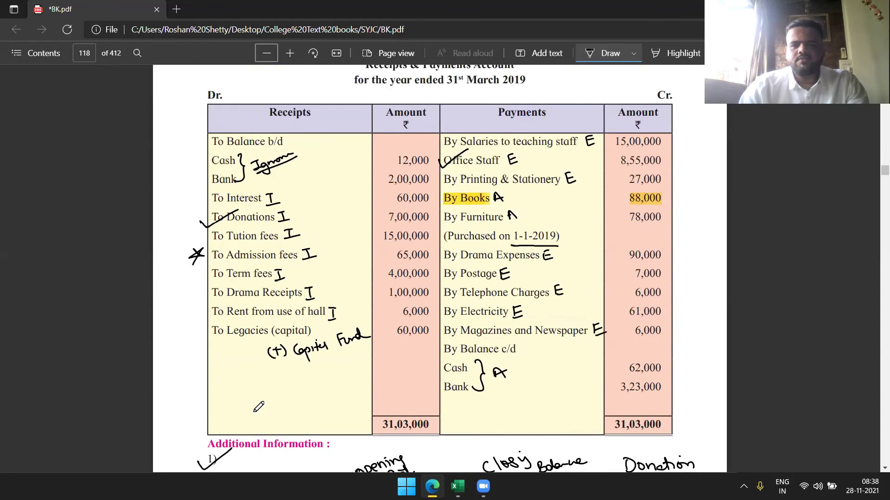
key("alt+Tab")
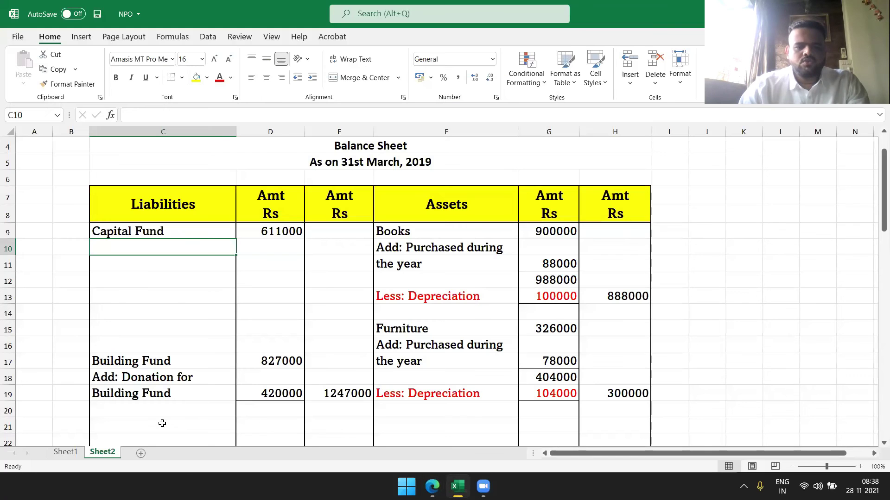
left_click(65, 452)
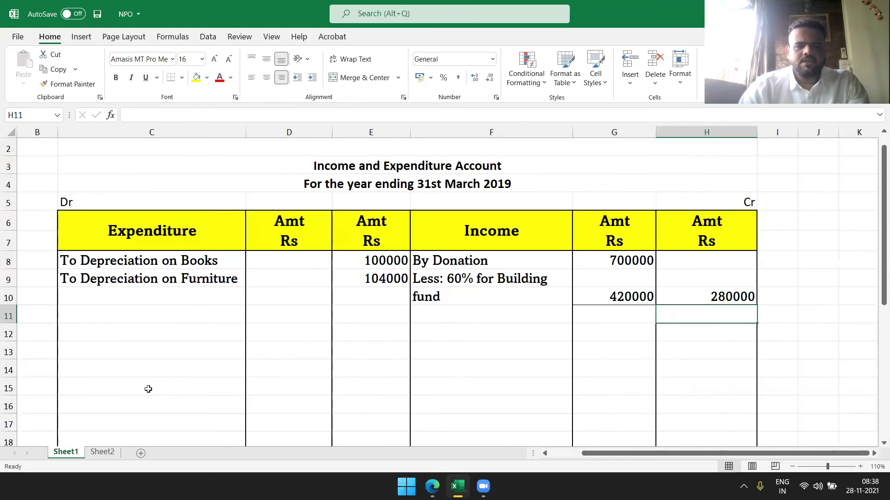
left_click(109, 300)
type("To Salary ")
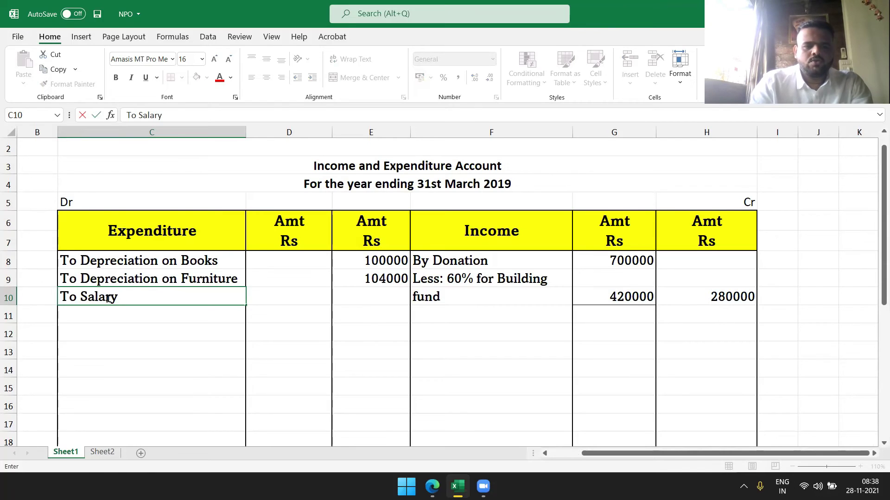
type("to office staff")
key("Tab")
- Look up the office staff payment in the PDF and enter 855000 in D10 as the salary amount
key("alt+Tab")
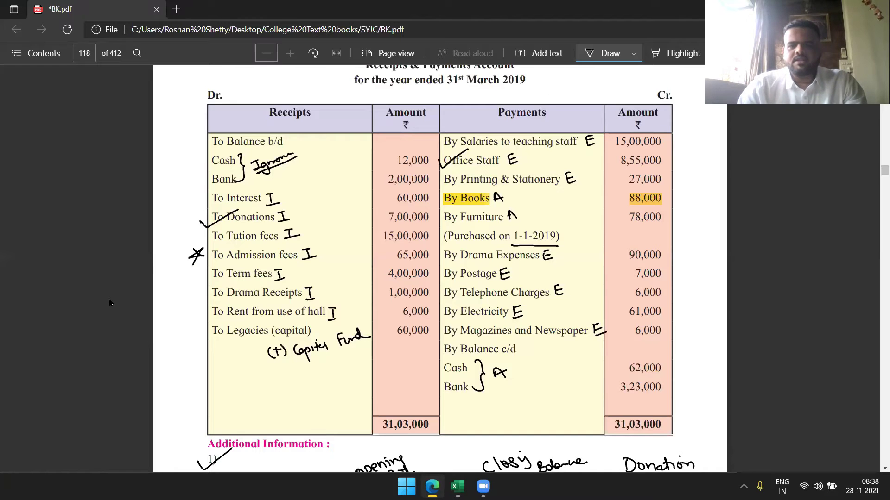
key("alt+Tab")
type("850")
type("5000")
key("Return")
- Enter "Add: Outstanding" in C11 with 70000 in D11 and the total 925000 in E11, and add a bottom border under D11
type("Add: Outstanding")
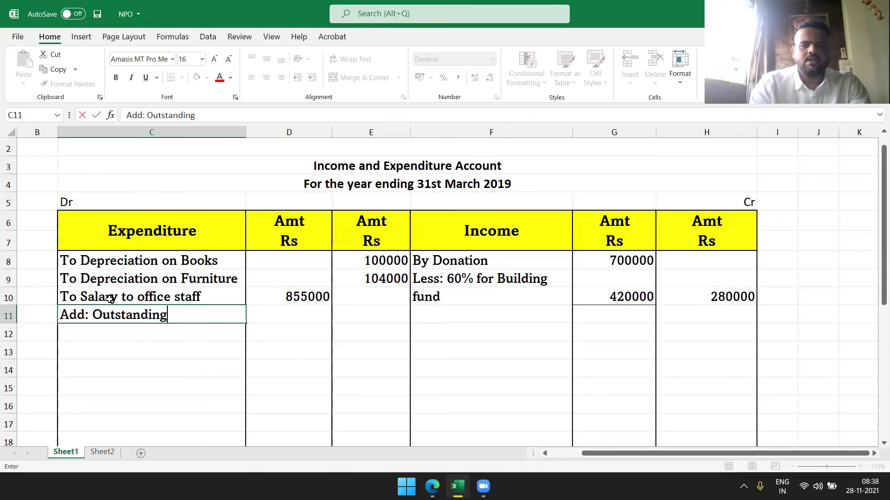
key("Tab")
type("70000")
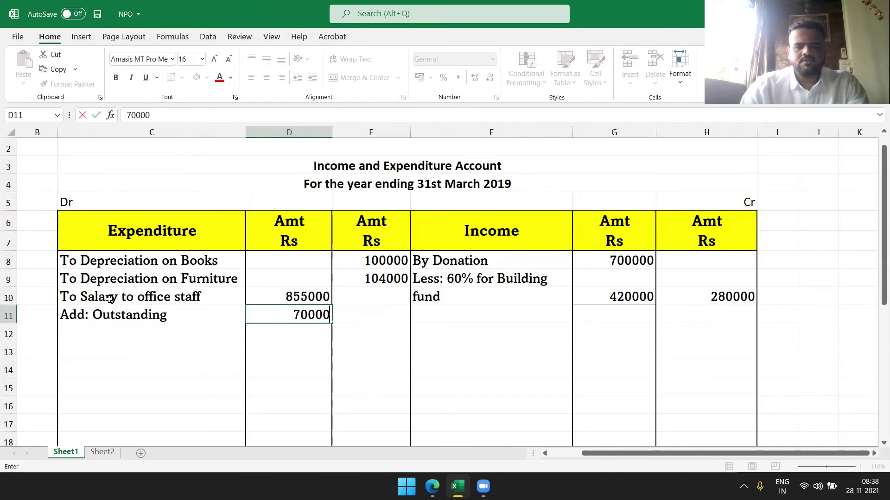
key("Tab")
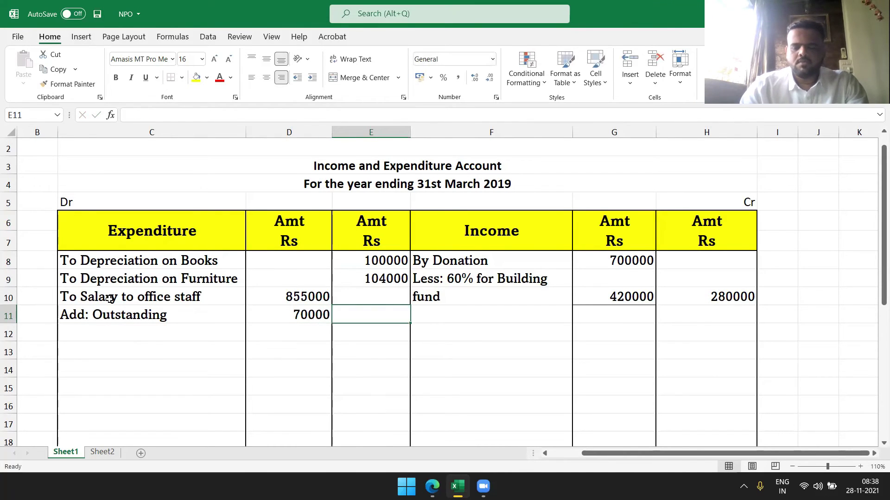
type("925000")
key("Return")
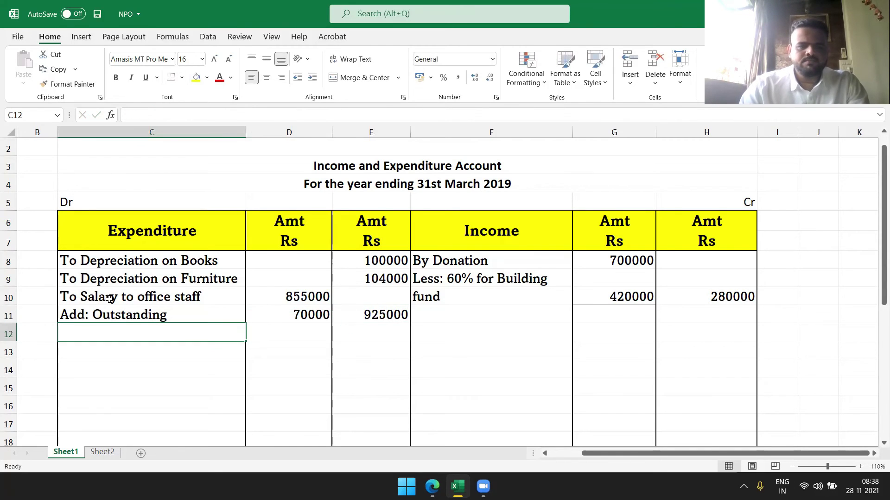
left_click(299, 307)
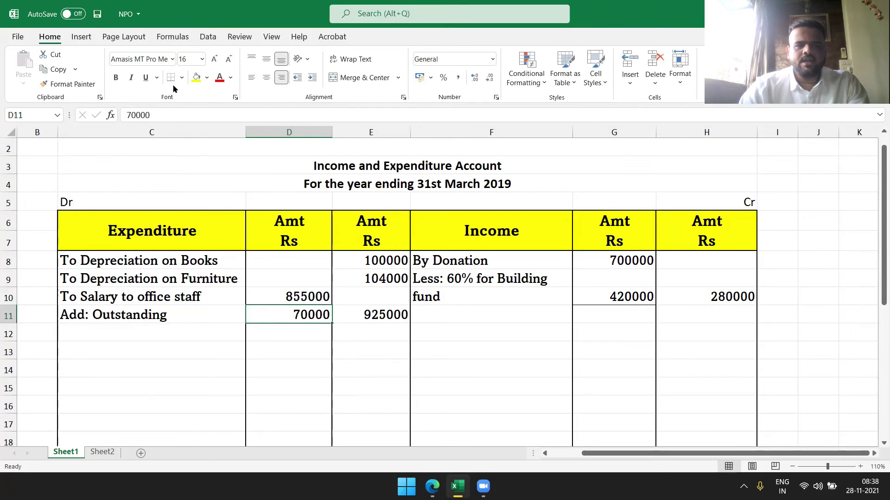
left_click(504, 408)
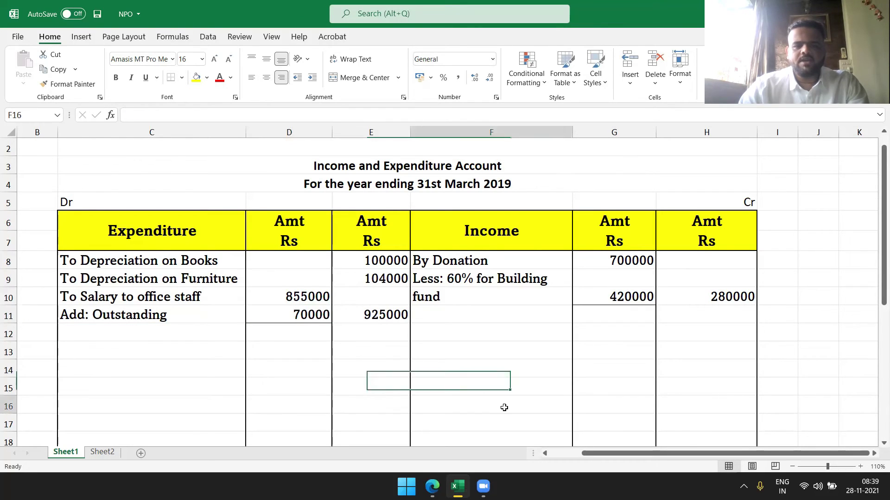
- Enter the liability "Outstanding Office Salary" across C21 and C22 on Sheet2, below the Building Fund entries
left_click(103, 452)
left_click(130, 416)
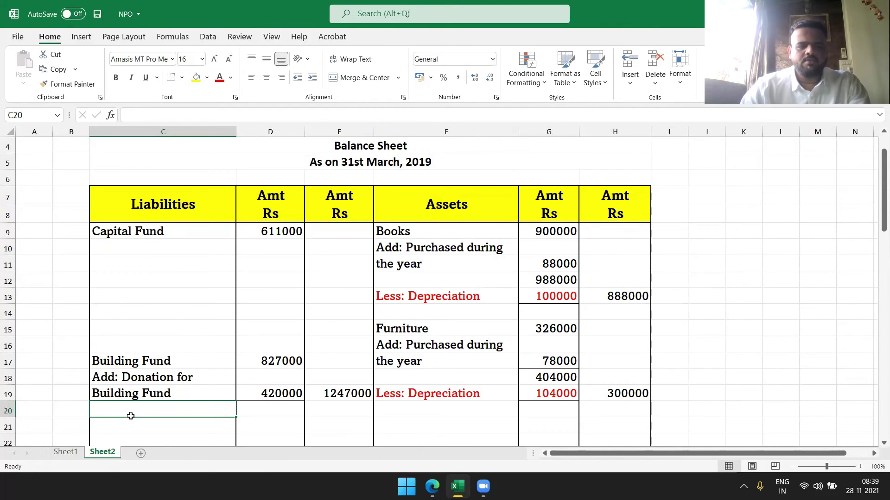
key("Down")
scroll(131, 417, "down", 2)
key("Down")
key("Up")
type("Ou")
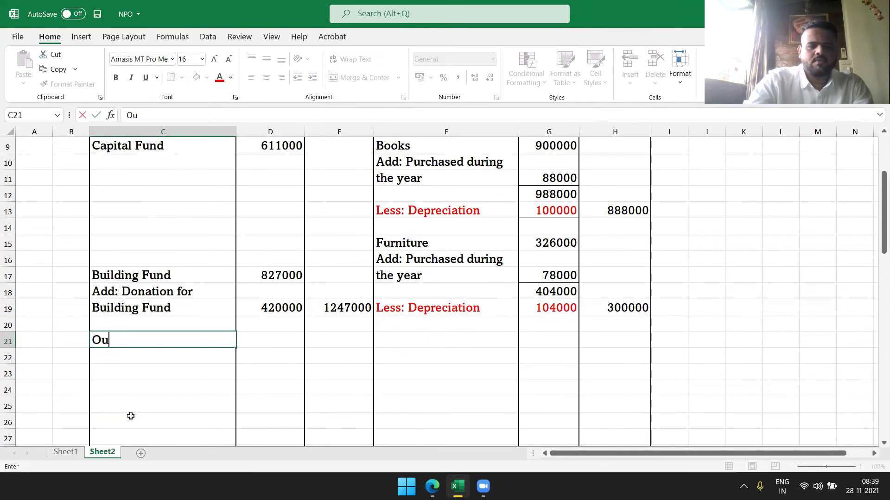
type("tstandin")
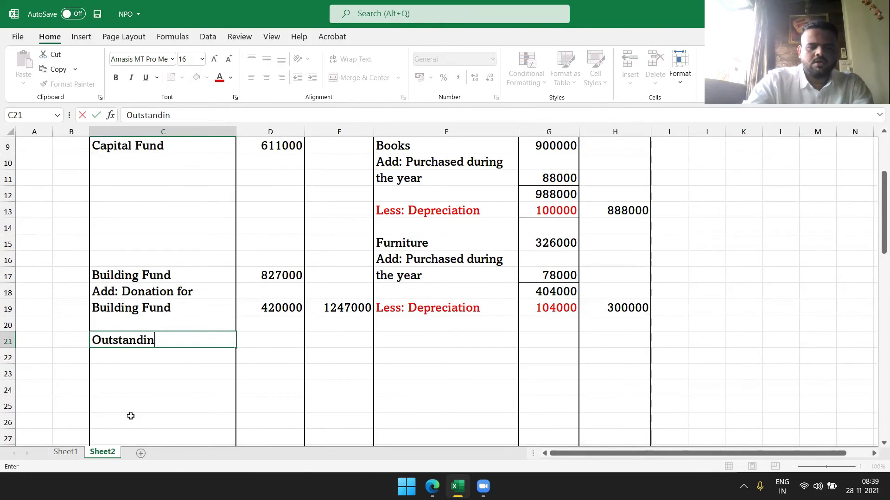
type("g Office")
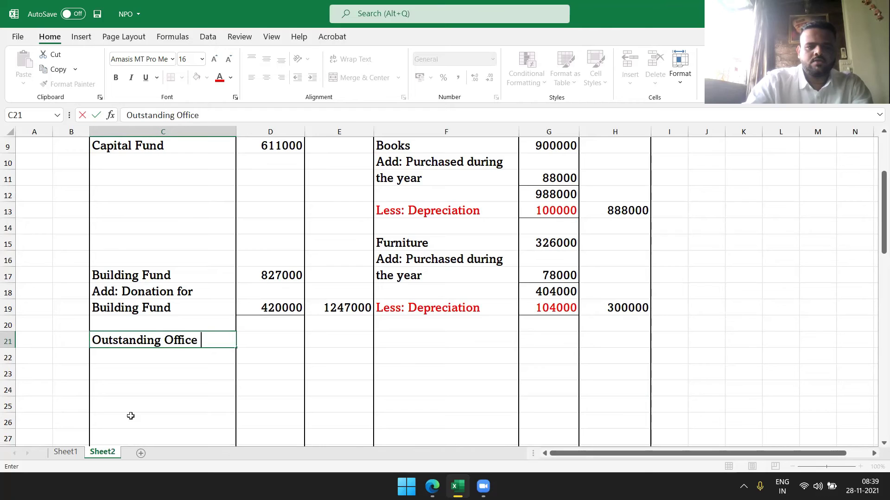
key("Return")
type("Salary")
- Enter 70000 in E22 as the outstanding office salary amount
key("Tab")
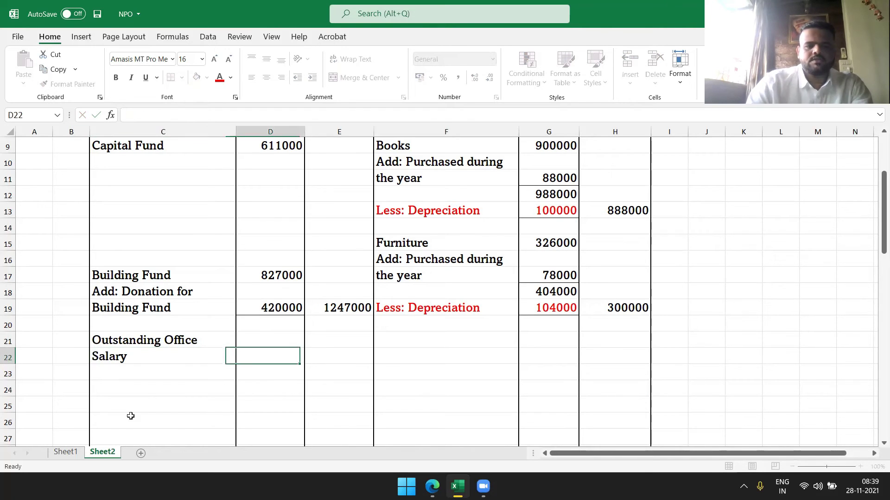
key("Tab")
type("70000")
key("Return")
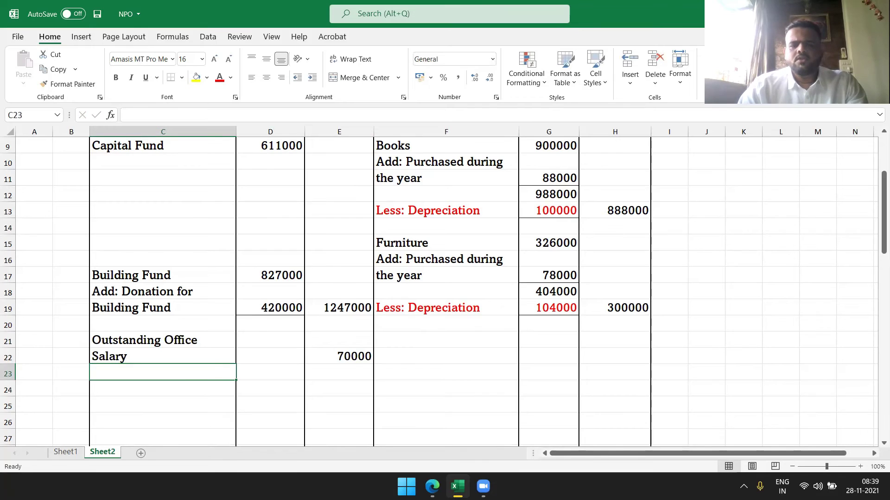
- Return to Sheet1, then review the additional information and the Receipts & Payments Account in the PDF for items still unposted
left_click(65, 452)
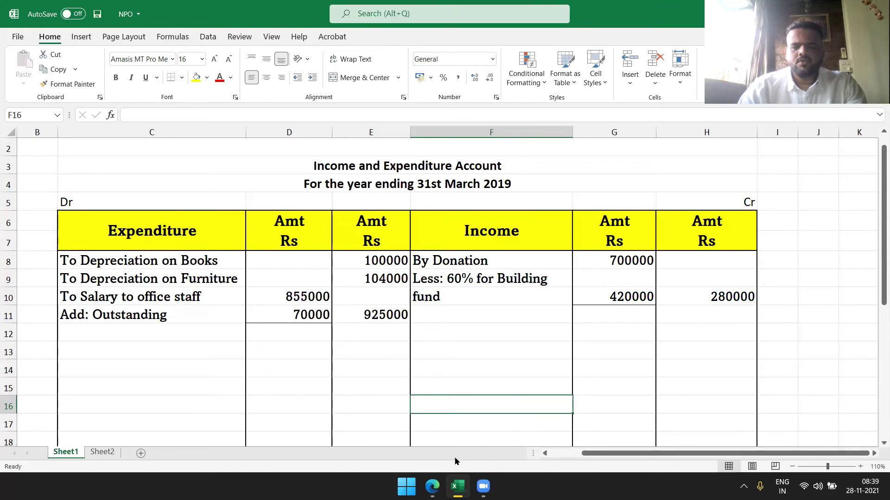
left_click(432, 486)
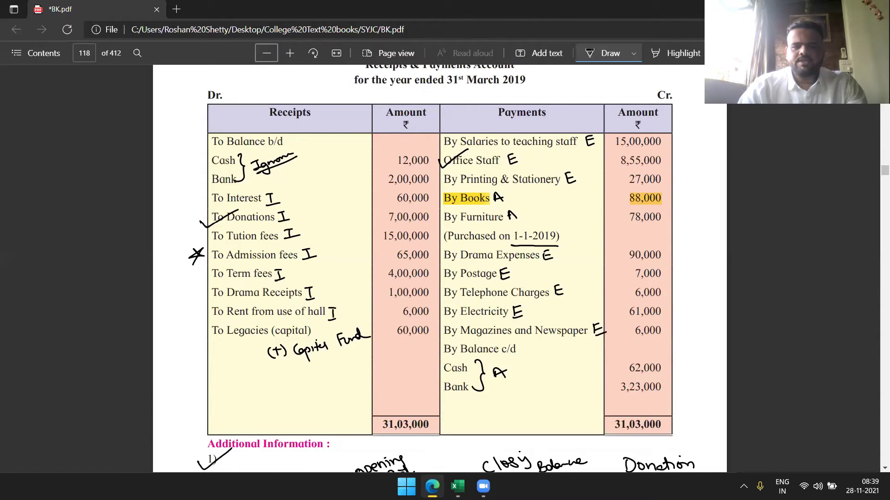
scroll(700, 354, "down", 2)
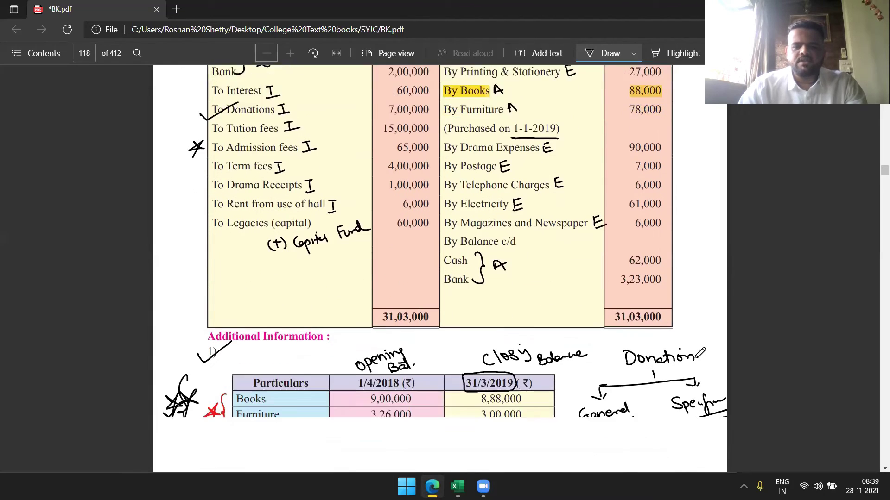
scroll(699, 354, "down", 1)
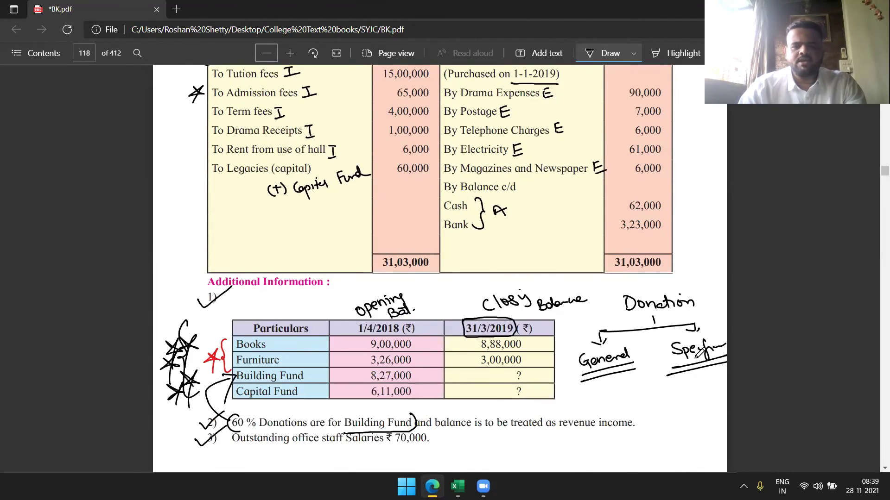
scroll(697, 354, "down", 6)
scroll(699, 354, "up", 6)
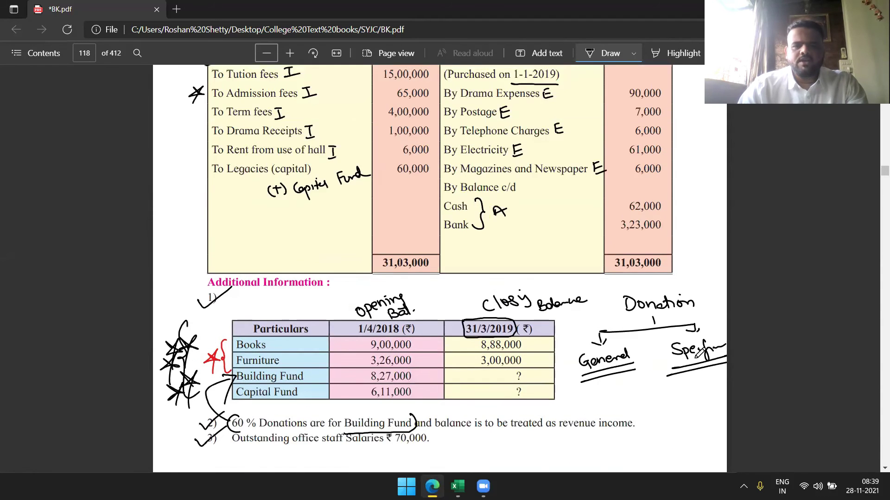
scroll(697, 354, "up", 2)
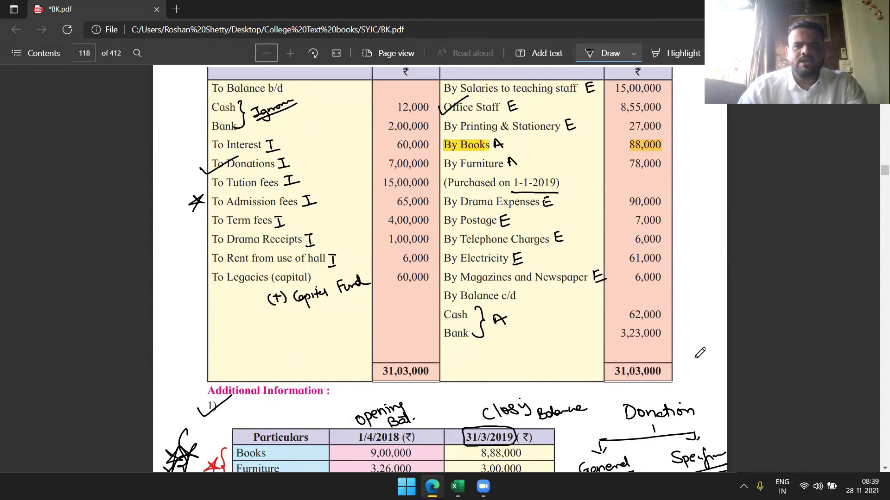
scroll(613, 72, "up", 1)
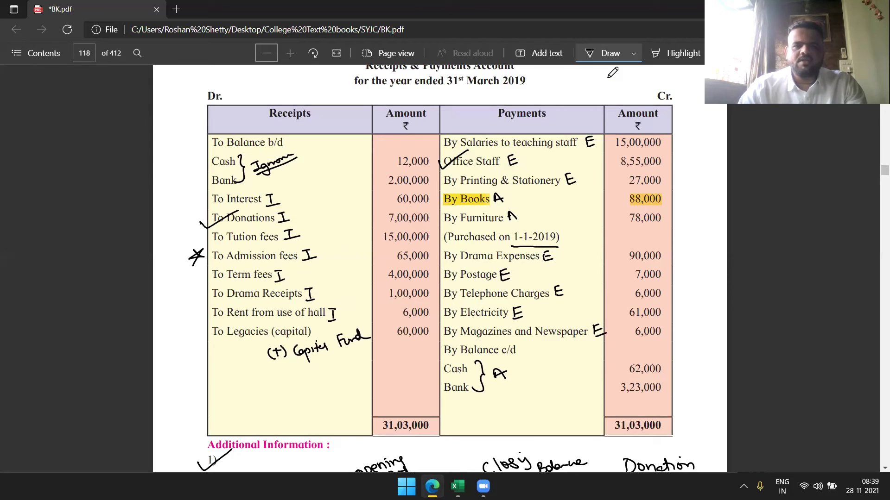
key("Tab")
key("Return")
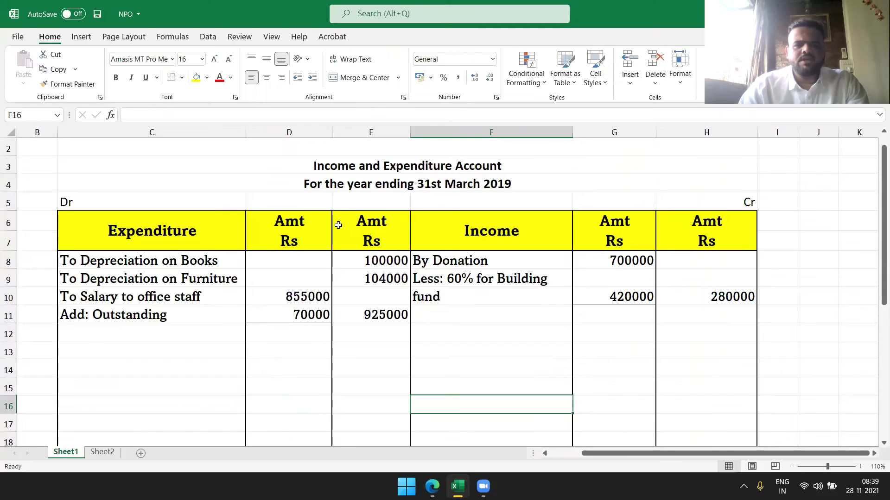
- Enter "By Interest" in F12 under Income on Sheet1 with its amount 60000 from the PDF in H12
key("alt+Tab")
key("Down")
left_click(442, 327)
type("By Interest")
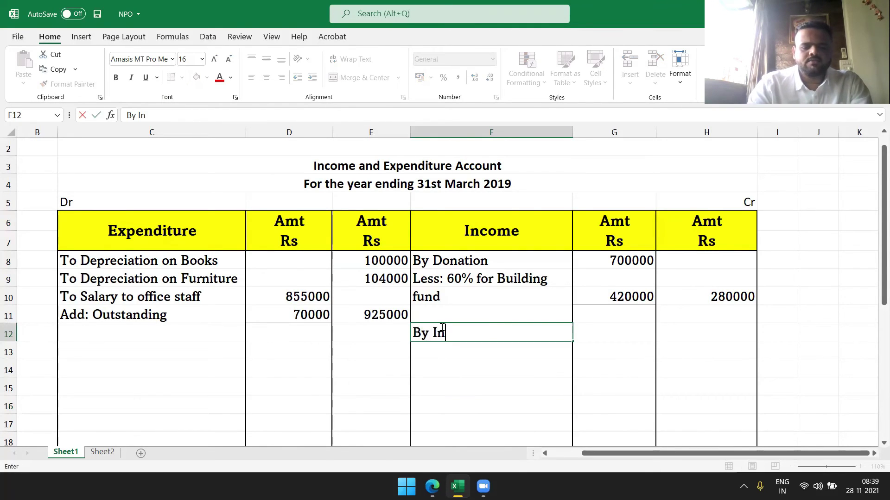
key("ctrl+Return")
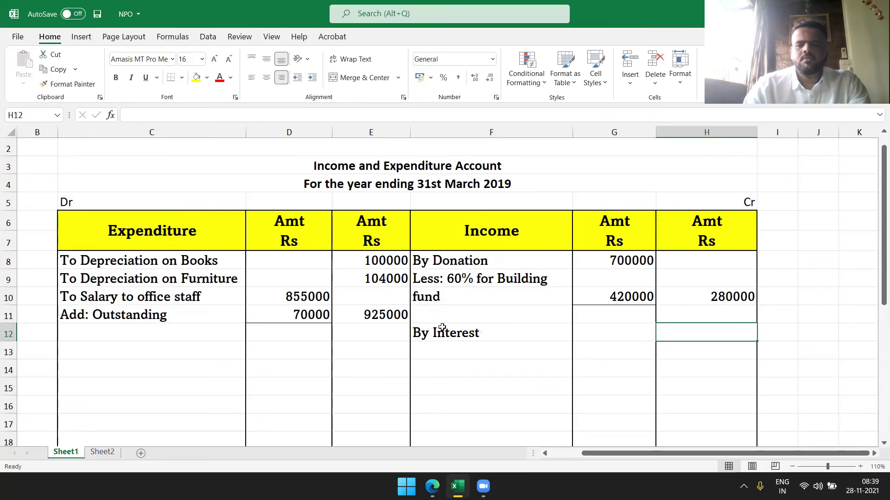
key("alt+Tab")
key("alt+Tab")
key("Tab")
key("Tab")
type("60000")
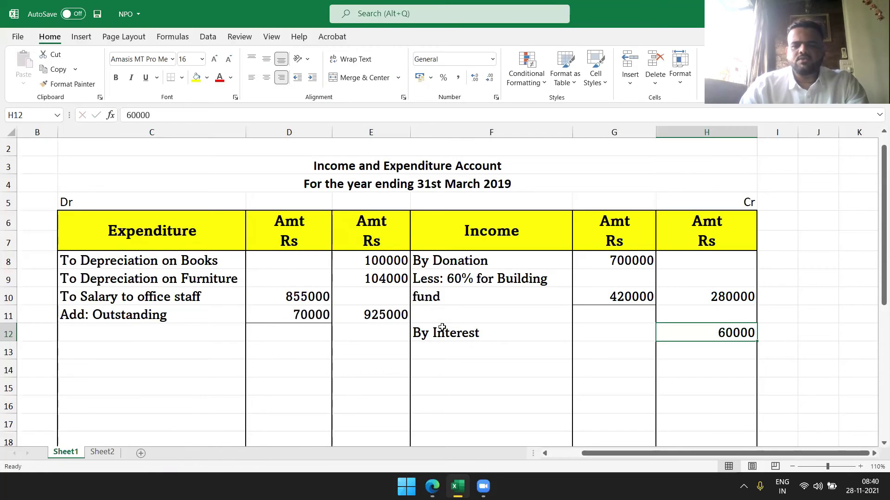
key("Return")
- Check the next income receipt in the PDF and enter "By Tution Fees" in F13 under Income
key("alt+Tab")
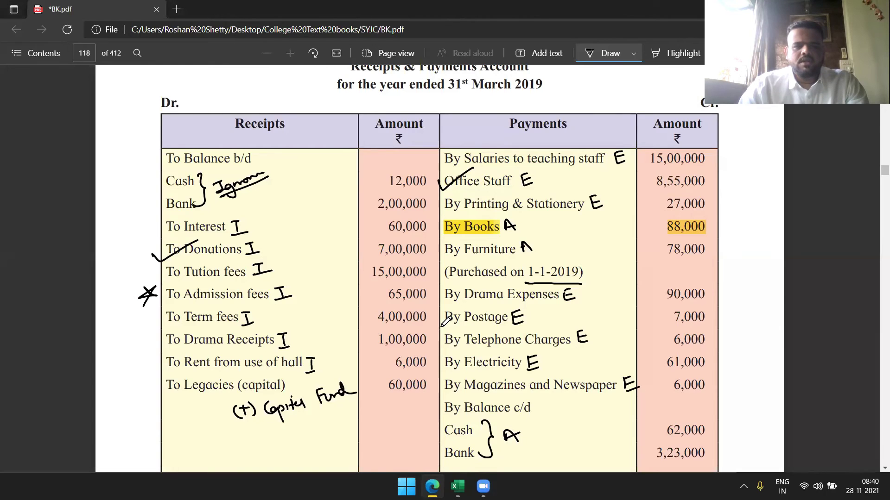
key("alt+Tab")
type("BY")
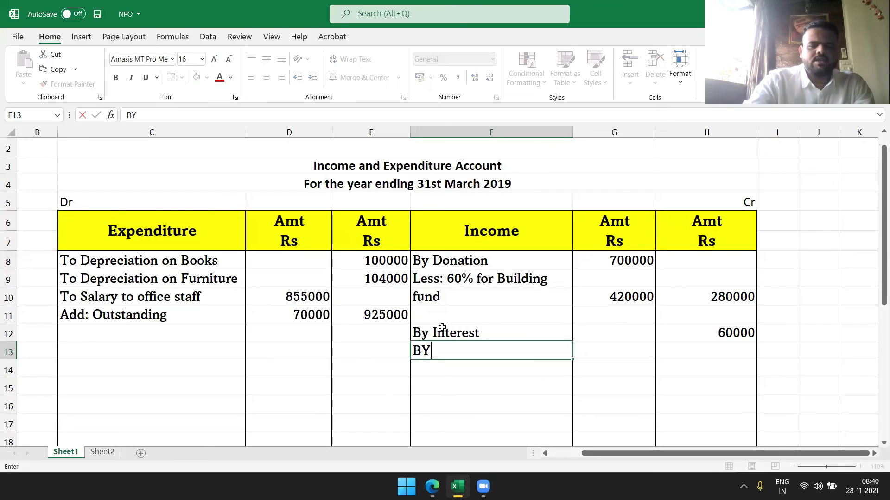
key("BackSpace")
key("BackSpace")
type("y ")
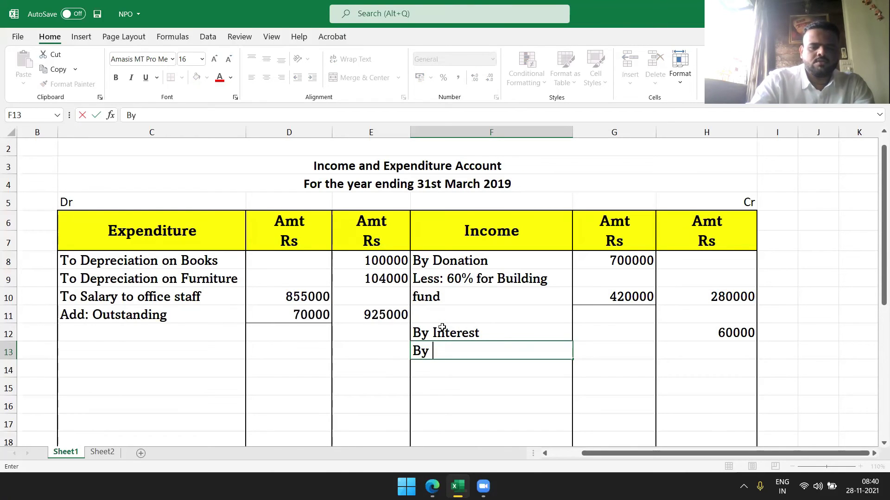
type("Tutio")
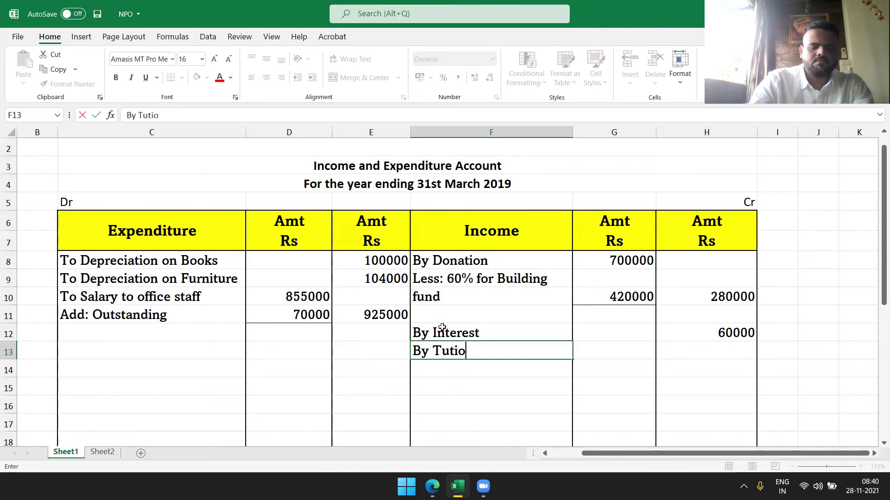
type("n Fees")
- Look up the tuition fees receipt in the PDF and enter 1500000 in H13
key("Tab")
key("Tab")
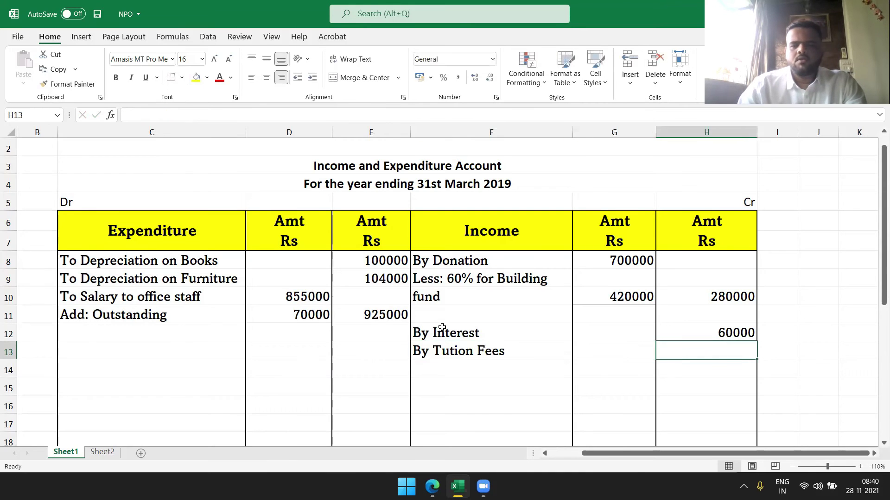
key("alt+Tab")
key("alt+Tab")
key("alt+Tab")
key("alt+Tab")
type("1500000")
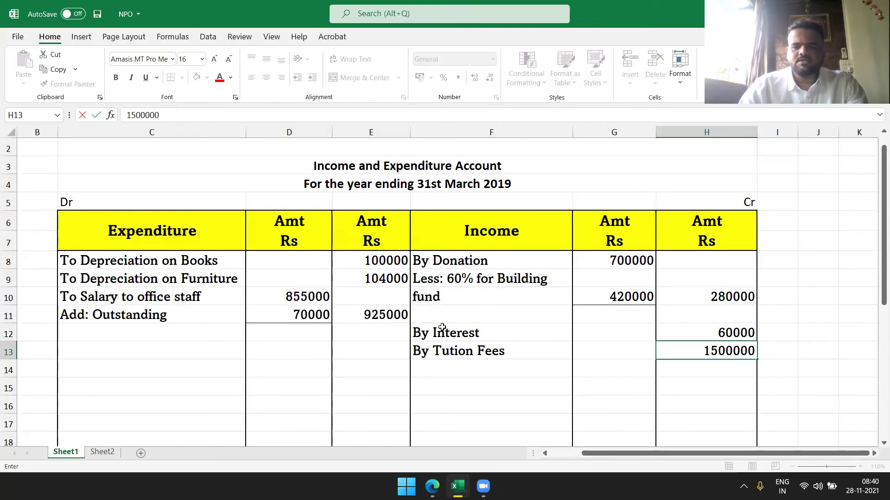
key("Return")
- Enter "By Admission Fees" in F14 under Income with its amount 65000 from the PDF in H14
key("alt+Tab")
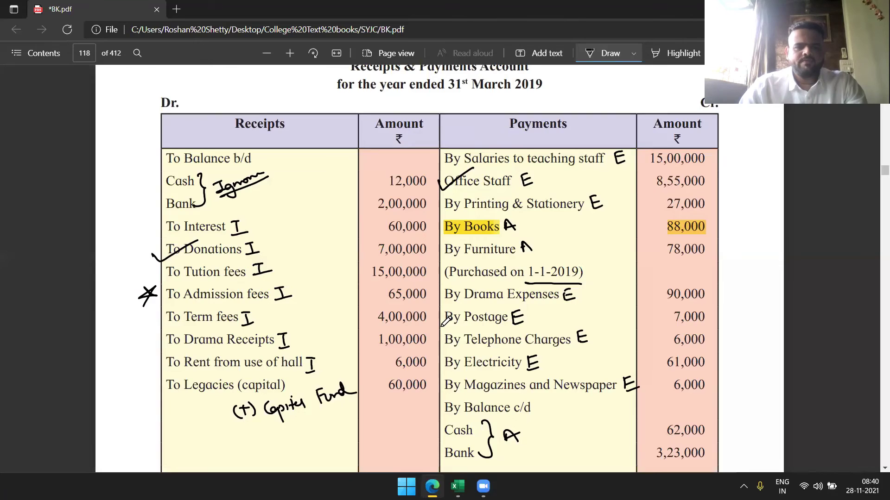
key("alt+Tab")
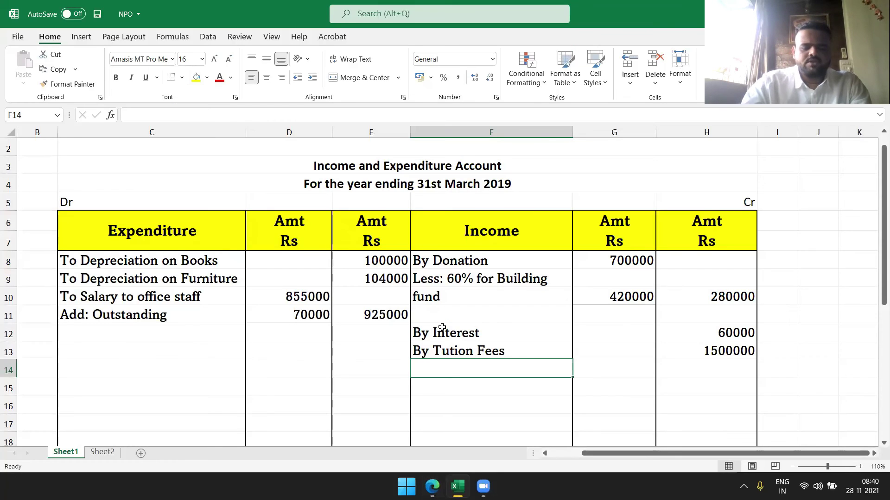
type("By Admi")
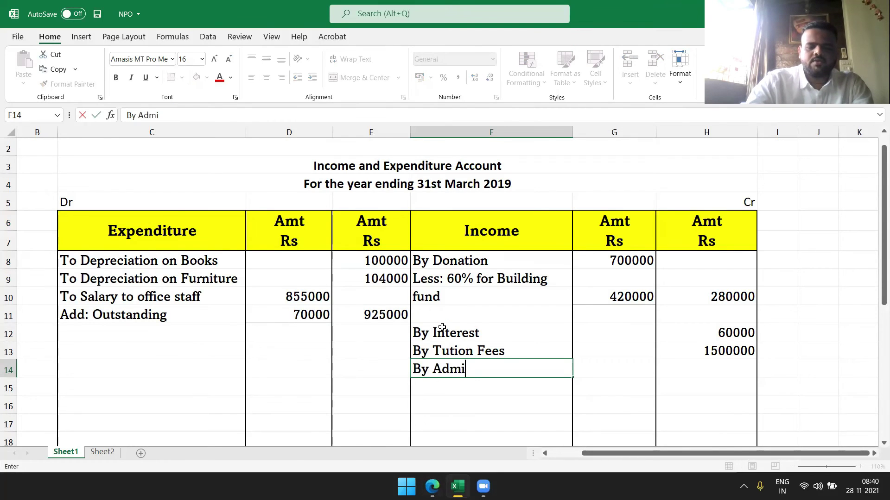
type("ssion Fees")
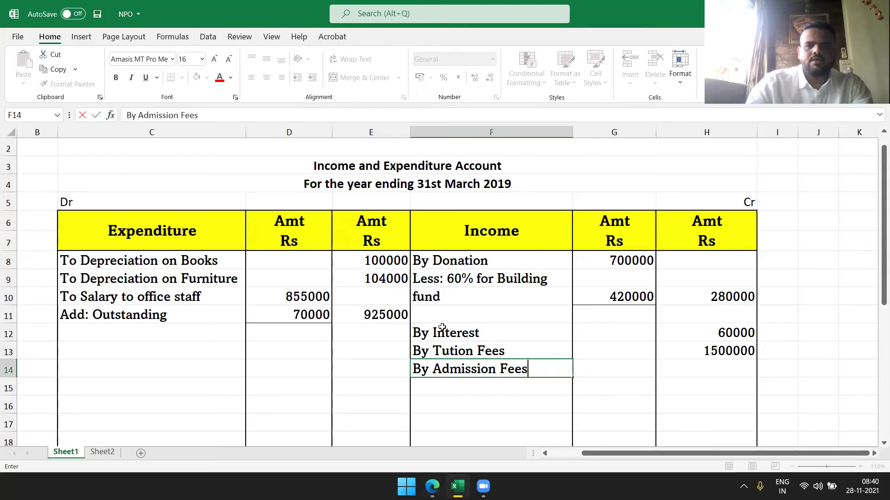
key("Tab")
key("Tab")
key("alt+Tab")
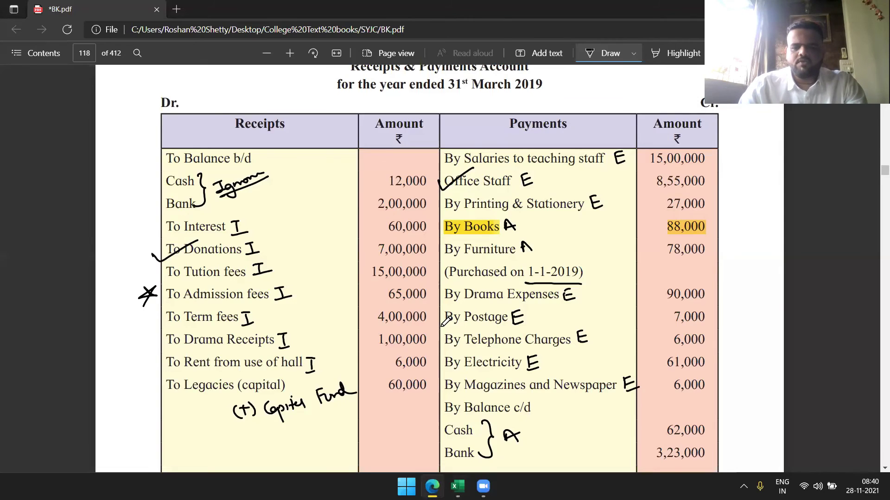
key("alt+Tab")
type("65000")
key("Return")
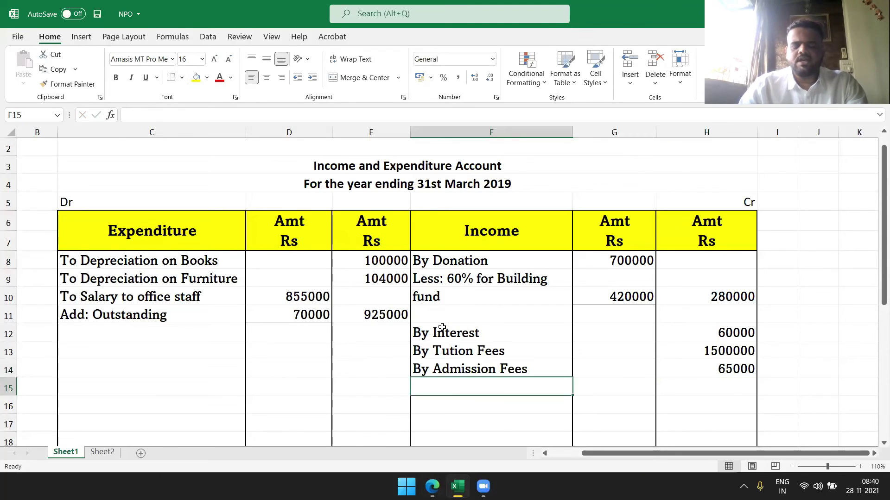
- Check the receipt following admission fees in the PDF and enter "By Term Fees" in F15 under Income
key("Down")
key("Down")
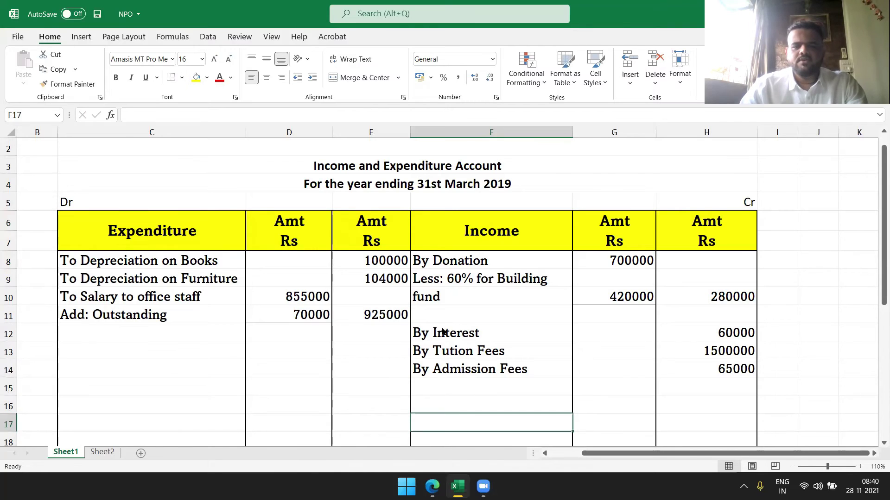
key("alt+Tab")
scroll(444, 320, "up", 2)
key("alt+Tab")
key("Up")
key("Up")
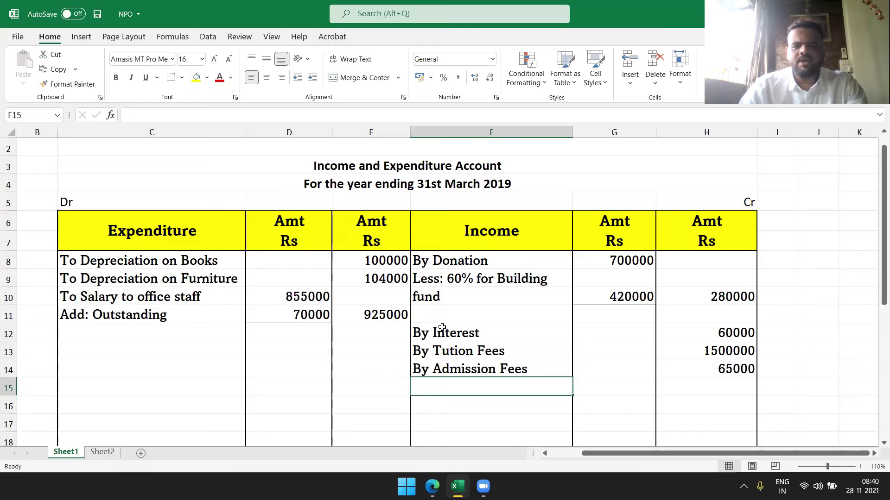
key("alt+Tab")
key("alt+Tab")
type("By Term Fees")
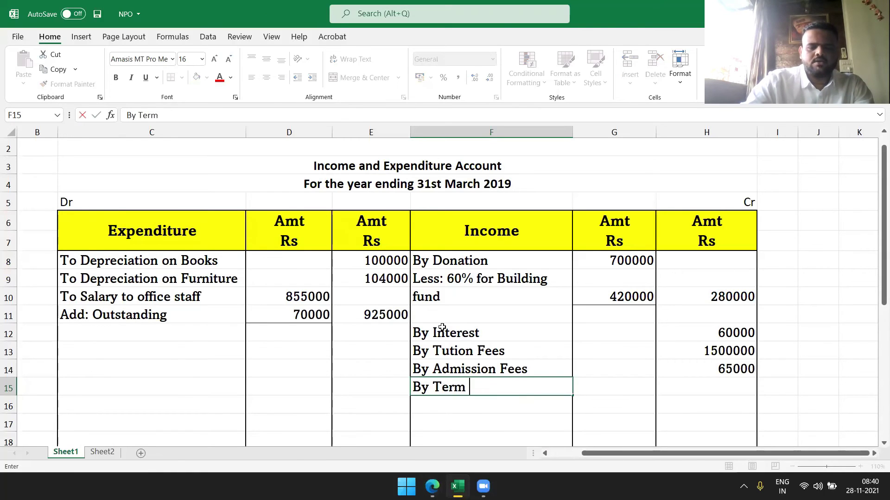
- Look up the term fees receipt in the PDF and enter 400000 in H15, then return to the PDF
key("Tab")
key("Tab")
key("alt+Tab")
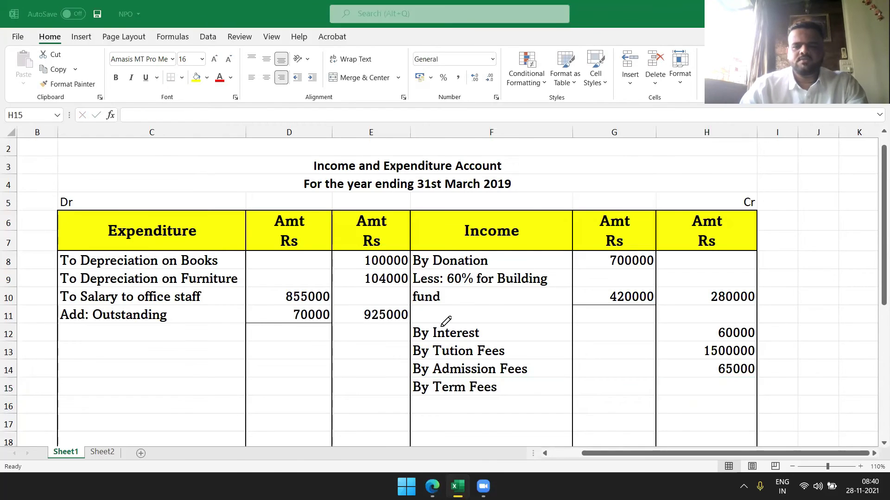
key("alt+Tab")
type("400000")
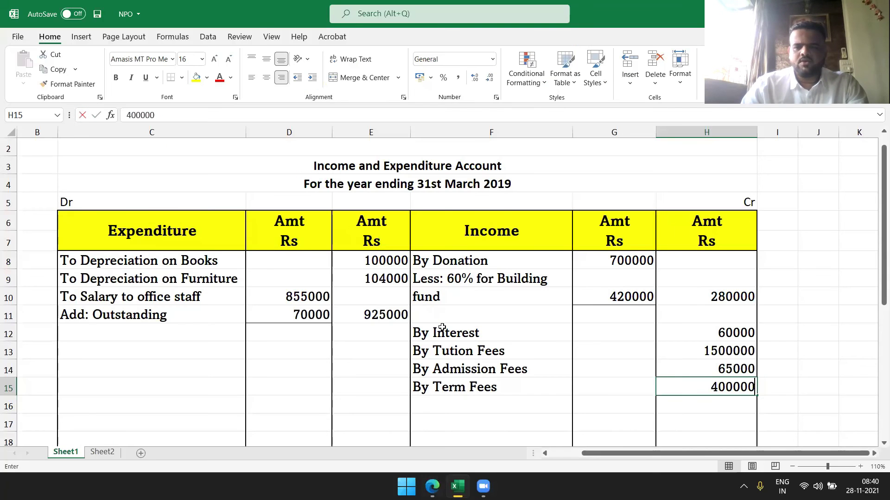
key("Return")
key("alt+Tab")
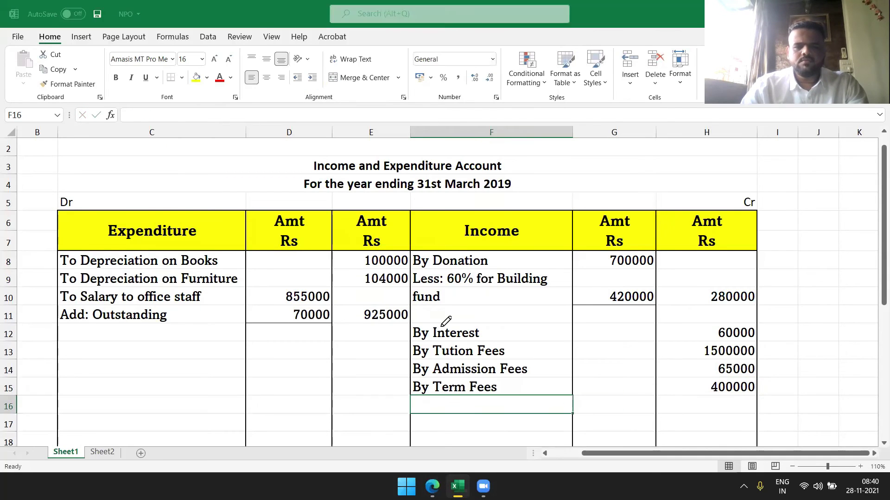
- Check the receipt following term fees in the PDF and enter "By Drama Receipt" in F16 under Income
key("alt+Tab")
type("By ")
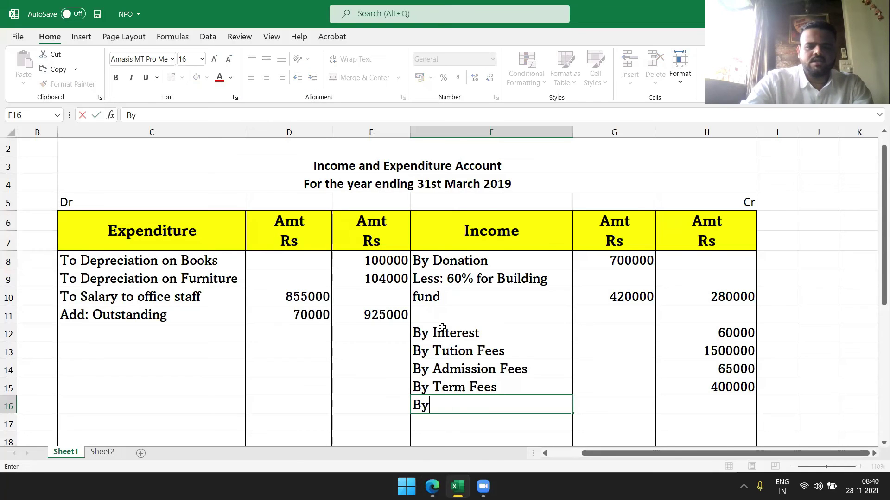
type("Drw")
key("BackSpace")
type("ama Receipt")
key("Tab")
key("Tab")
- Look up the drama receipts amount in the PDF and enter 10000 in H16
key("alt+Tab")
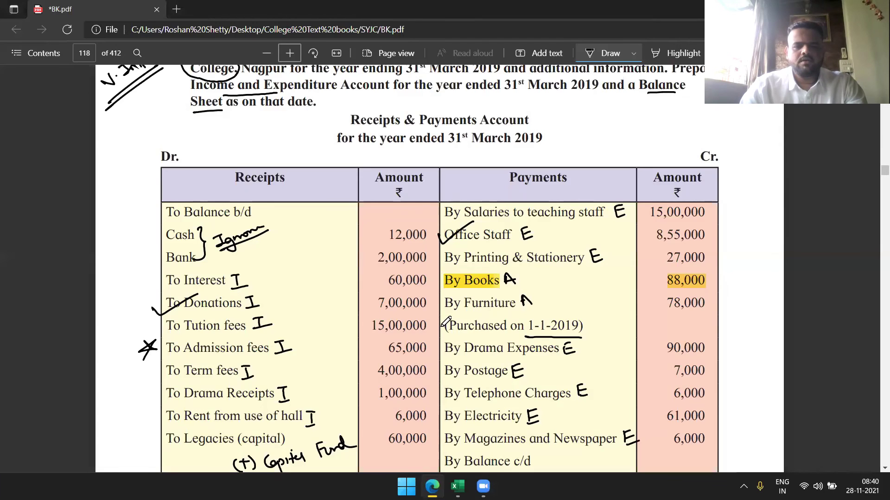
key("alt+Tab")
type("10000")
key("Return")
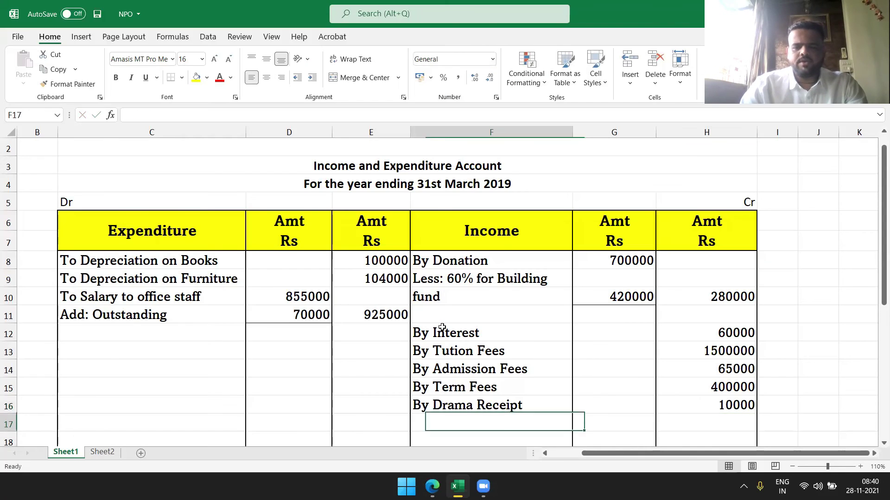
- Correct the drama receipt amount in H16 to 100000
key("Right")
key("Right")
key("Up")
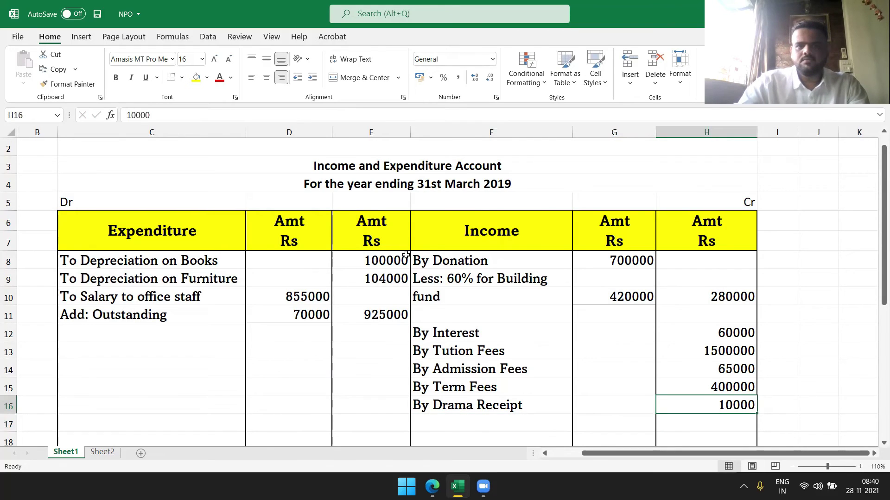
left_click(169, 116)
type("0")
key("Return")
- Check the receipt following drama receipts in the PDF and enter "By Rent from use of hall" in F17 under Income
key("alt+Tab")
key("alt+Tab")
key("Left")
key("Down")
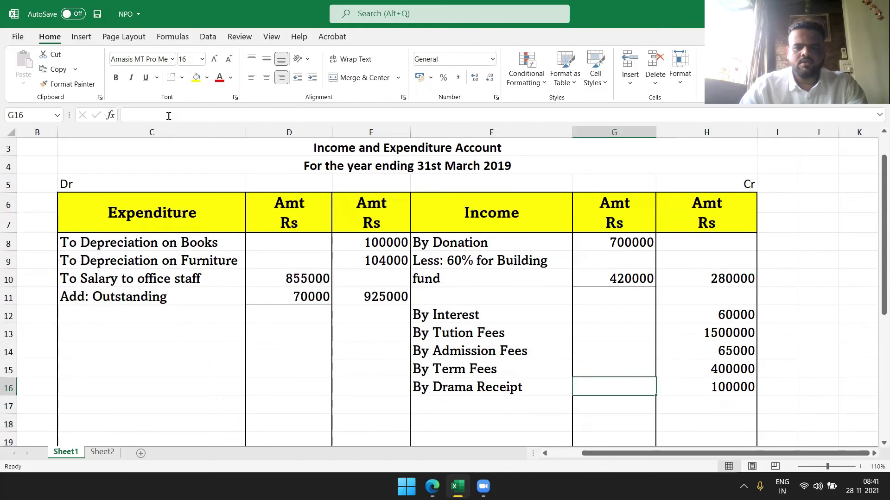
key("Left")
key("Down")
key("Down")
key("Down")
key("Up")
key("Up")
key("Up")
key("Up")
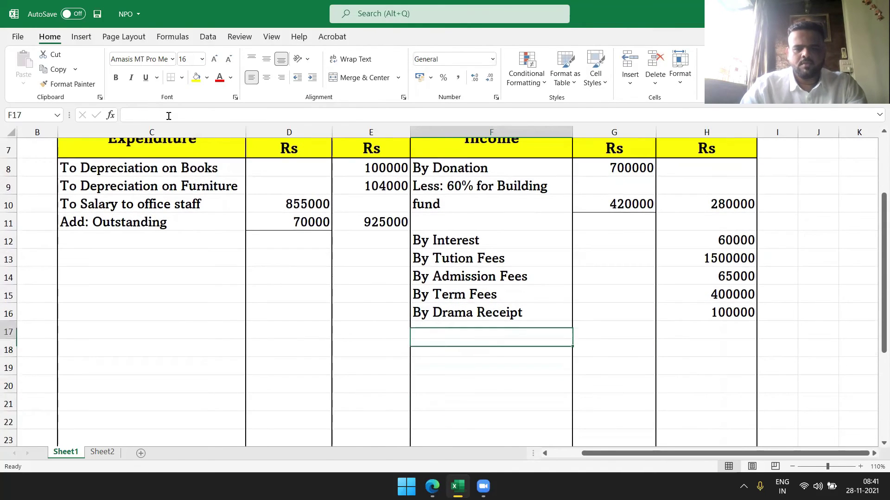
key("Down")
type("By ")
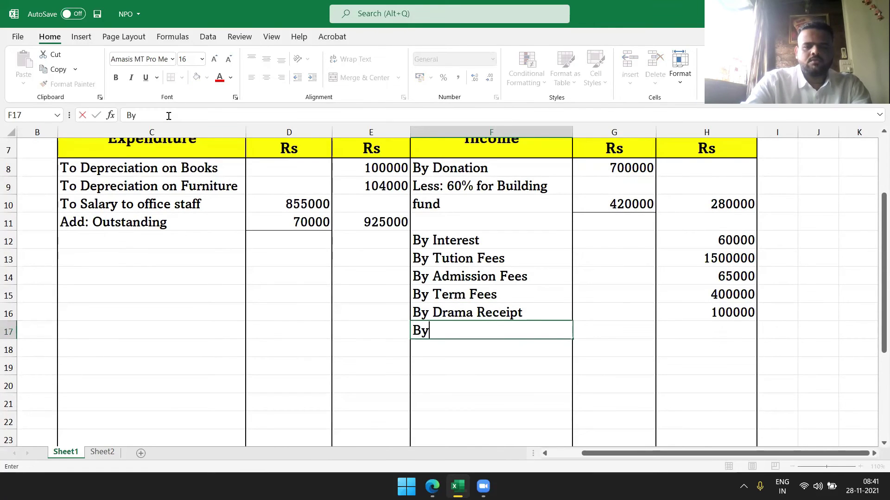
type("Rent")
key("alt+Tab")
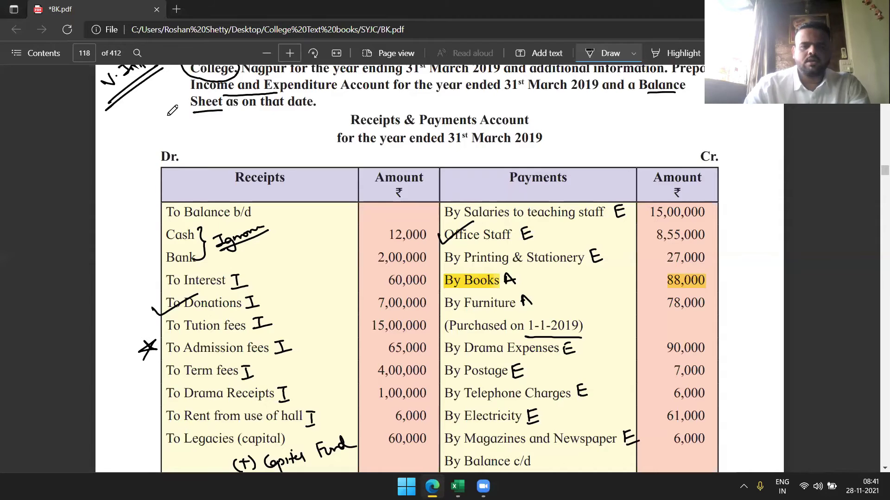
key("alt+Tab")
type("f")
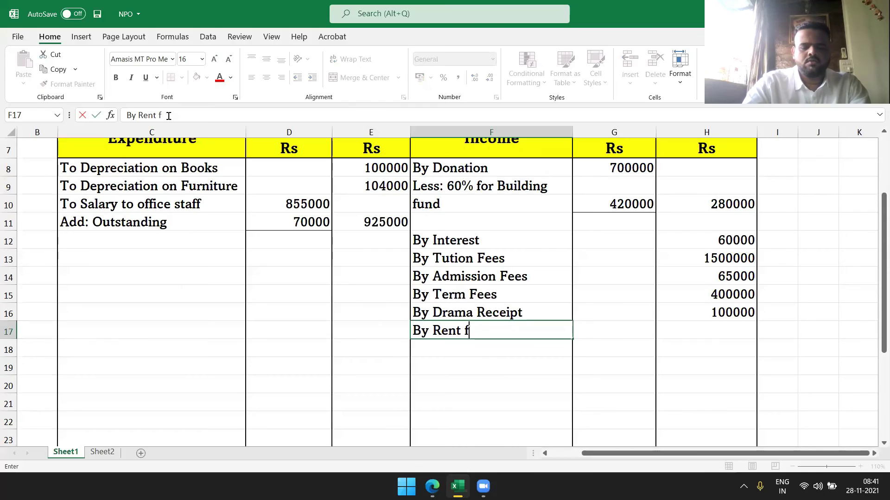
type("rom use ")
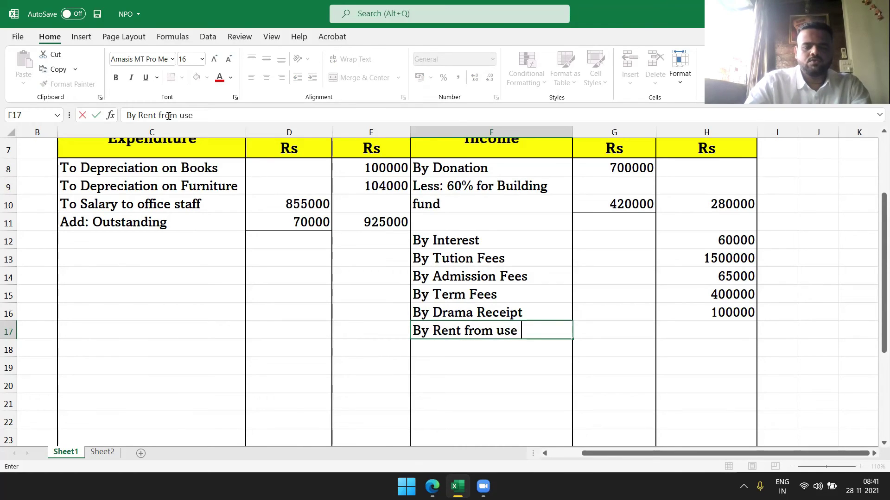
type("of hall")
key("Tab")
key("Tab")
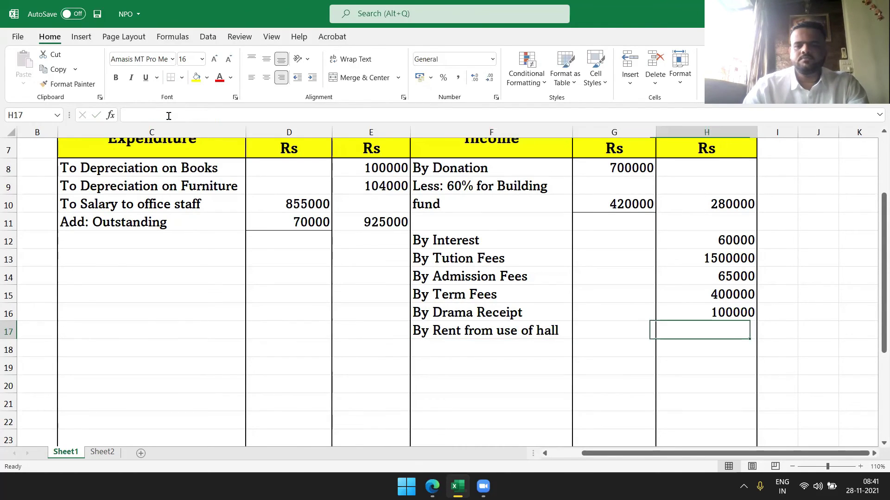
- Look up the rent from use of hall in the PDF and enter 6000 in H17
key("alt+Tab")
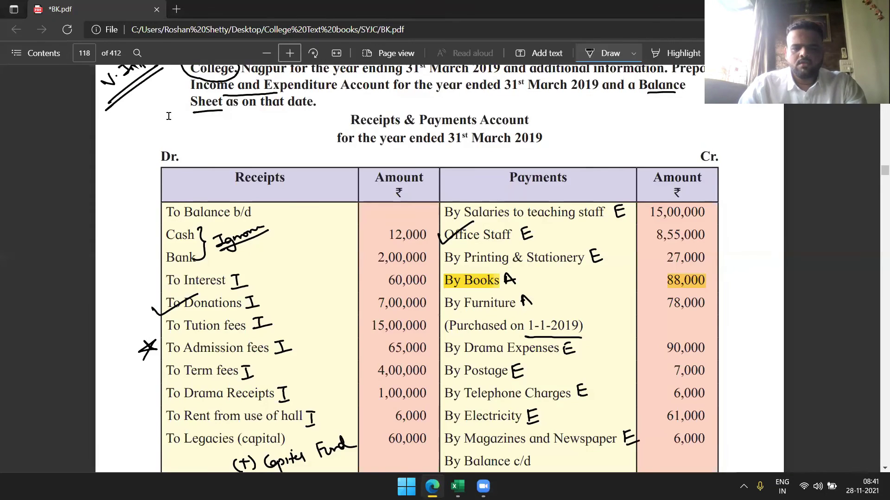
key("alt+Tab")
type("6000")
key("Return")
- Check the last receipt in the PDF and enter "Add: Legacies" in C10 beneath Capital Fund on Sheet2
key("alt+Tab")
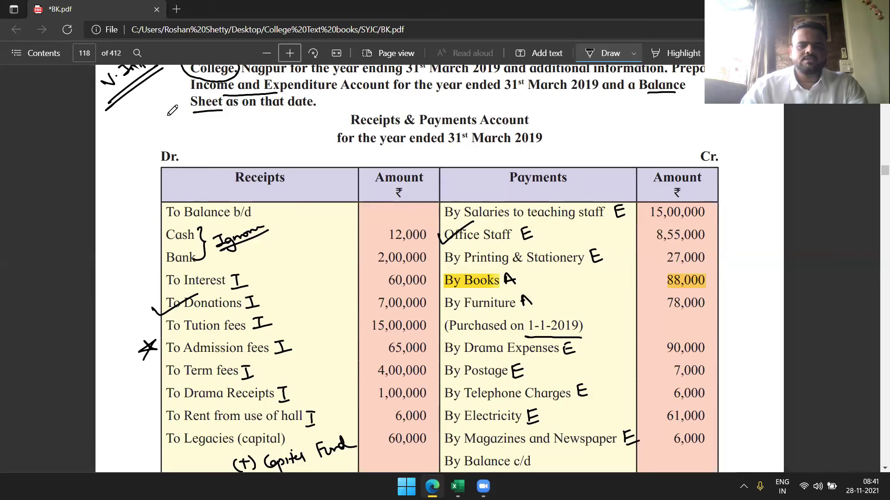
key("alt+Tab")
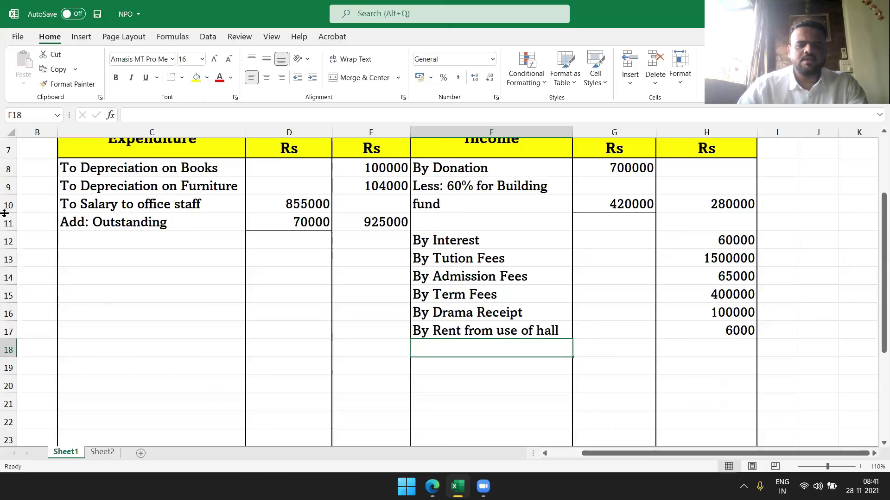
left_click(110, 451)
left_click(131, 163)
type("Add: Leg")
key("BackSpace")
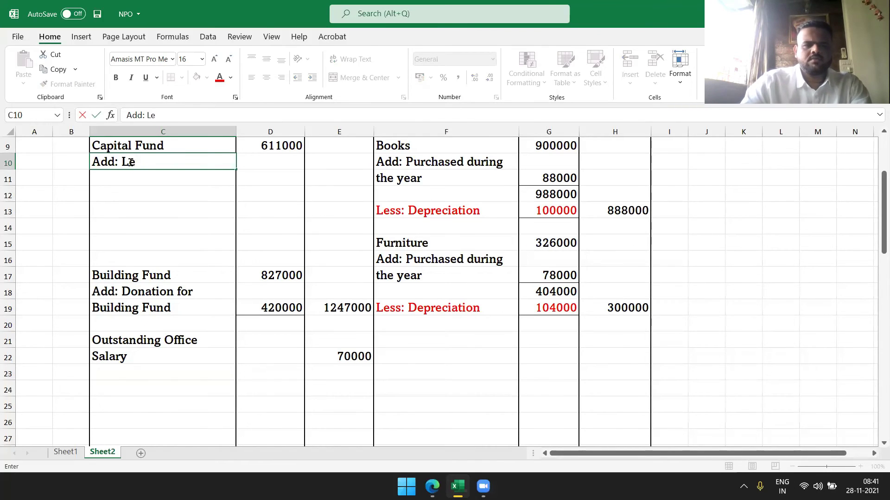
type("gacies")
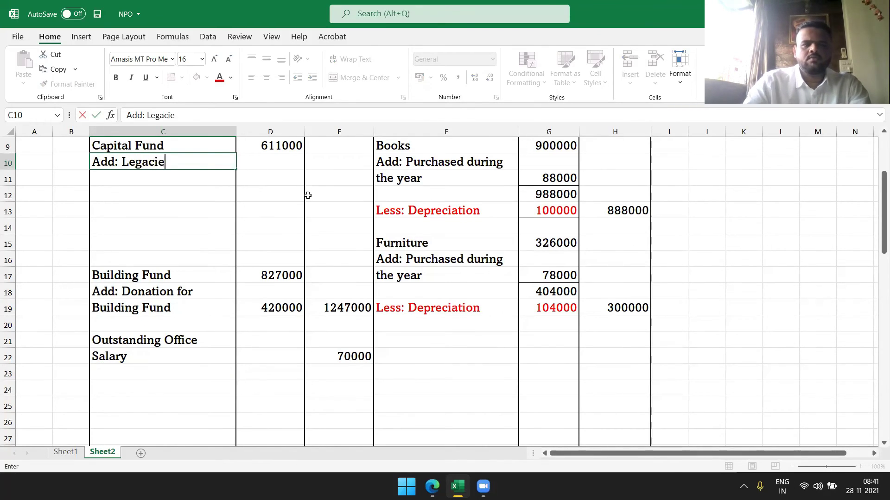
key("Tab")
- Look up the legacies receipt in the PDF and enter 60000 in D10 on Sheet2
key("alt+Tab")
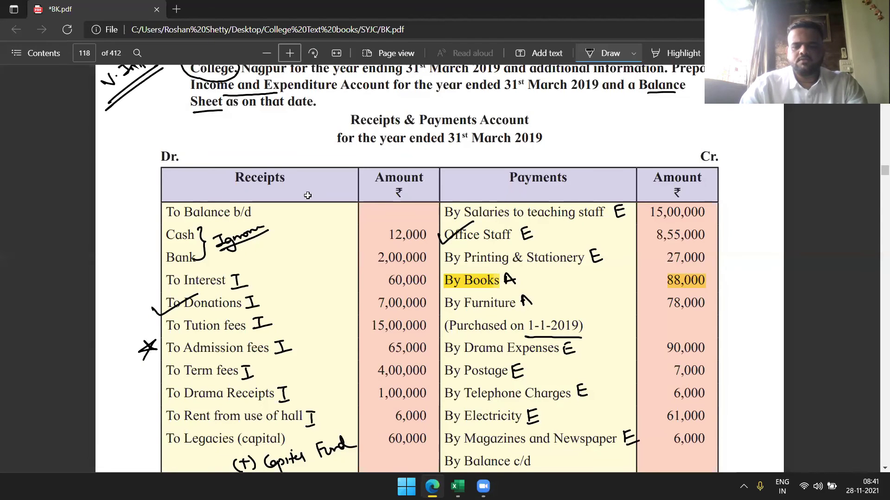
key("alt+Tab")
type("60000")
key("Return")
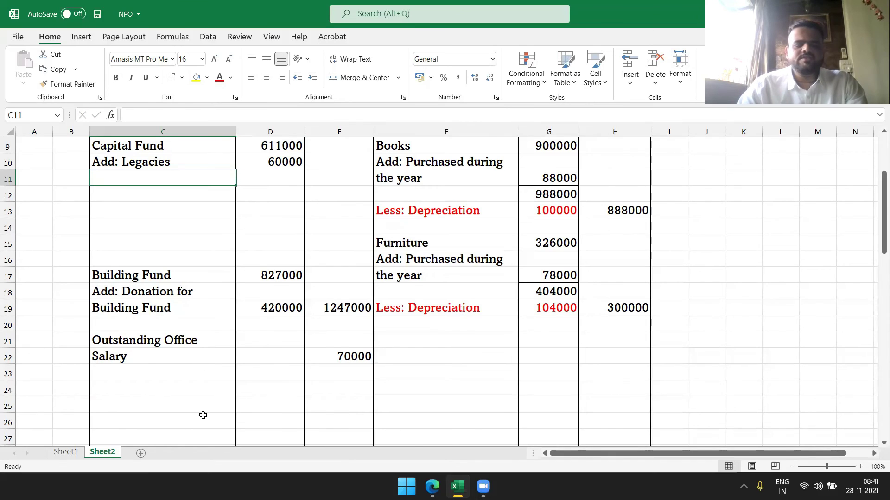
- Review the payments side in the PDF and enter "To Salaries to teaching staff" in C13 under Expenditure on Sheet1
left_click(67, 453)
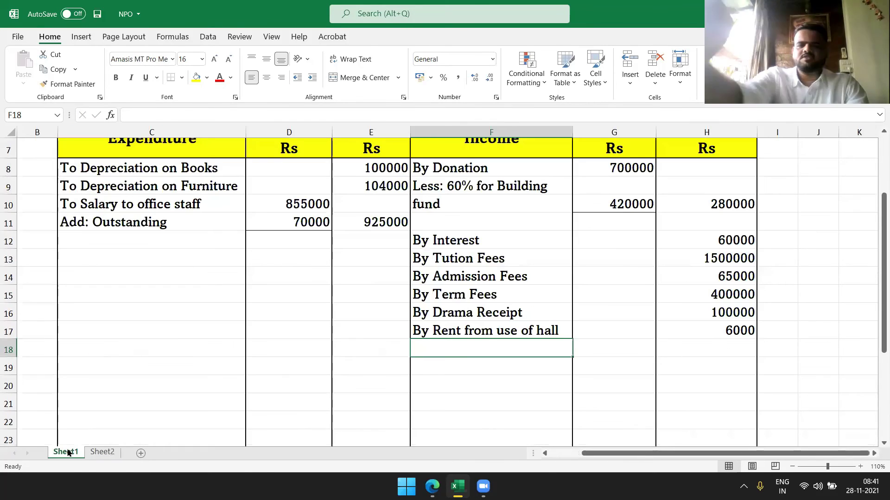
key("alt+Tab")
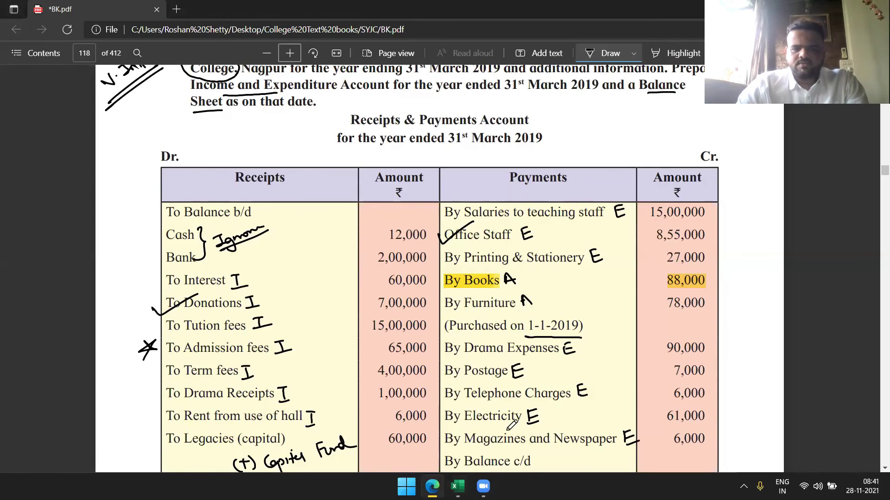
key("Tab")
scroll(554, 402, "down", 3)
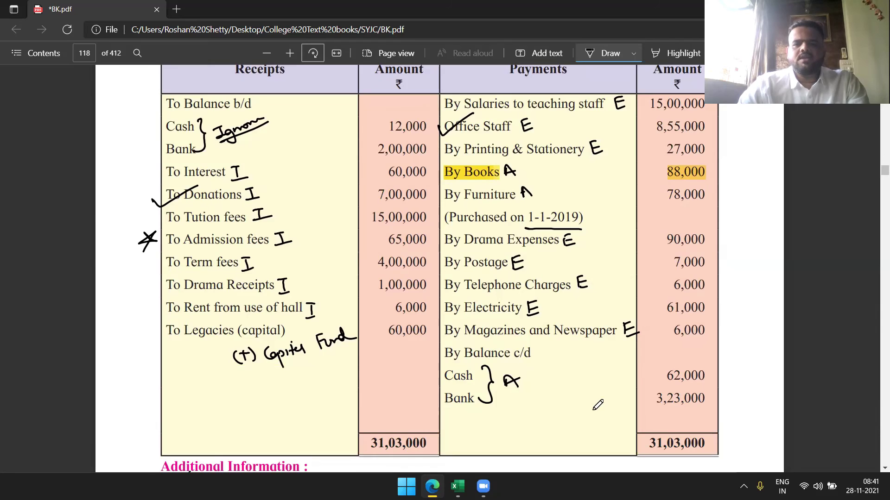
key("alt+Tab")
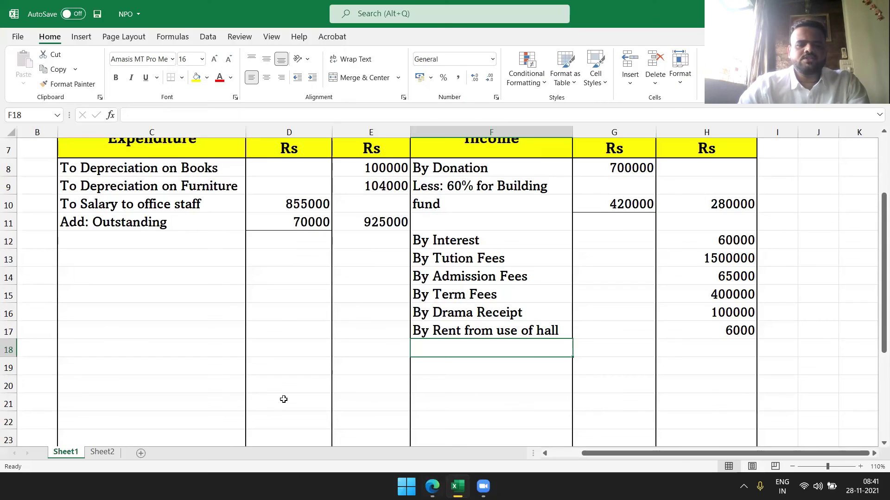
left_click(82, 260)
type("To ")
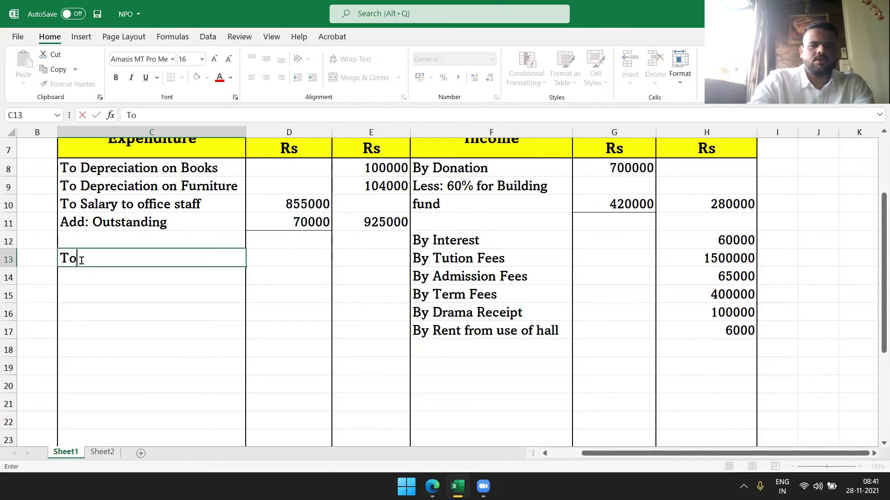
type("Salaries to tea")
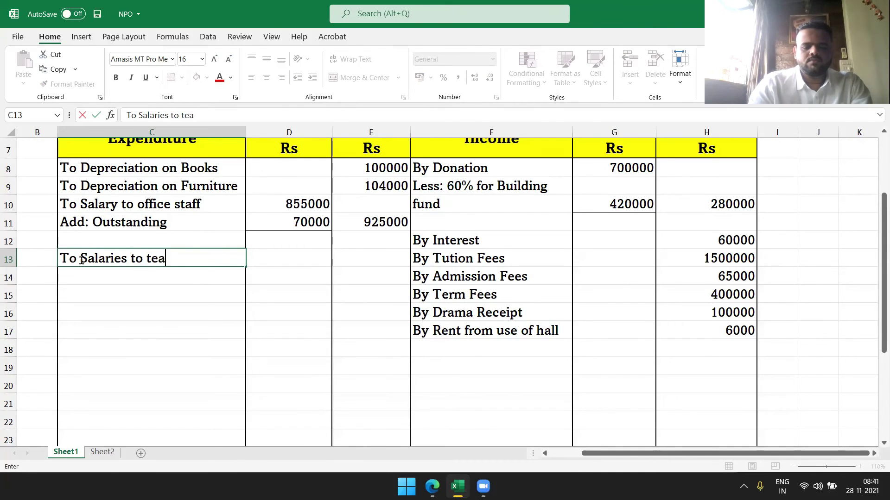
type("ching staff")
key("Tab")
key("Tab")
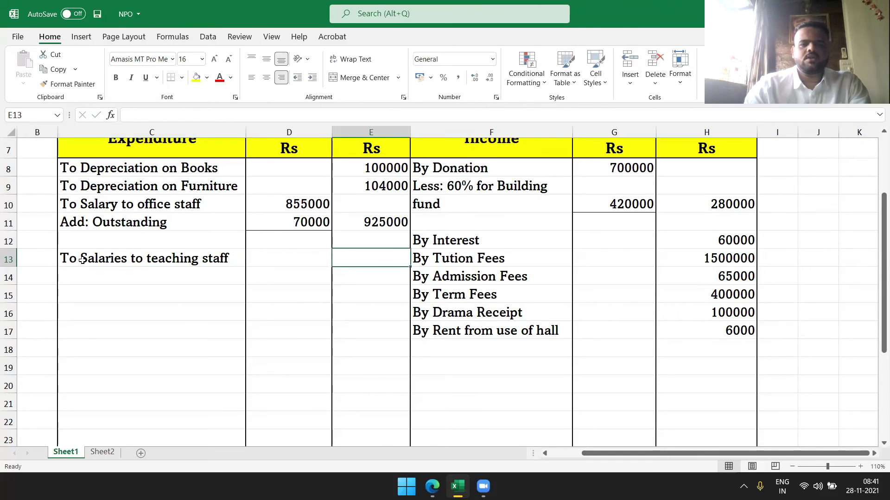
- Look up the teaching staff salaries in the PDF and enter 1500000 in E13
key("alt+Tab")
key("alt+Tab")
type("1500000")
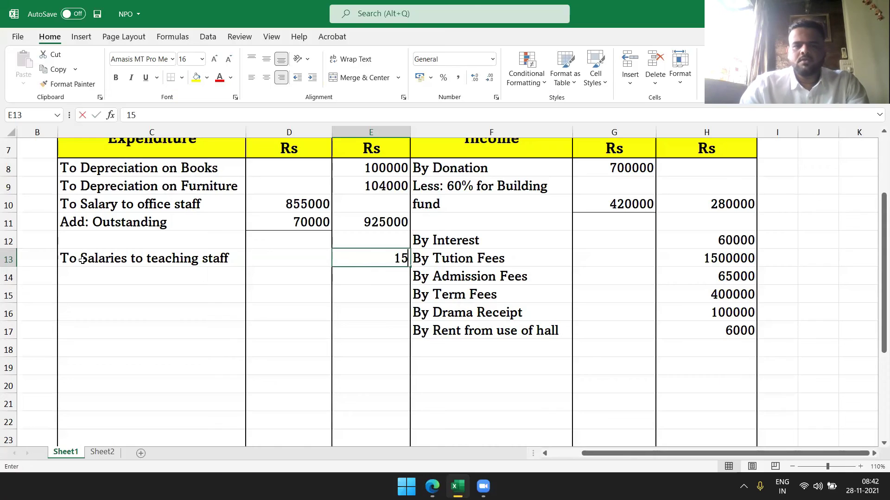
key("Return")
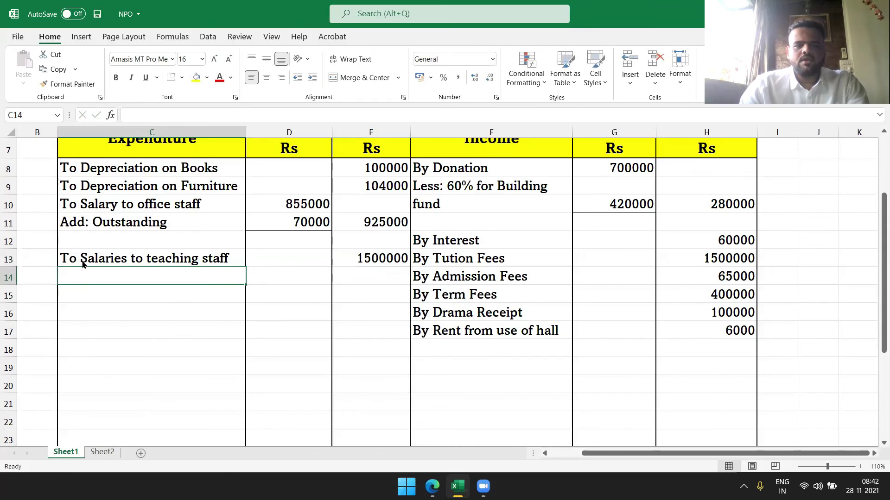
- Check the next expense payment in the PDF and enter "To Printing and Stationery" in C14 under Expenditure
key("alt+Tab")
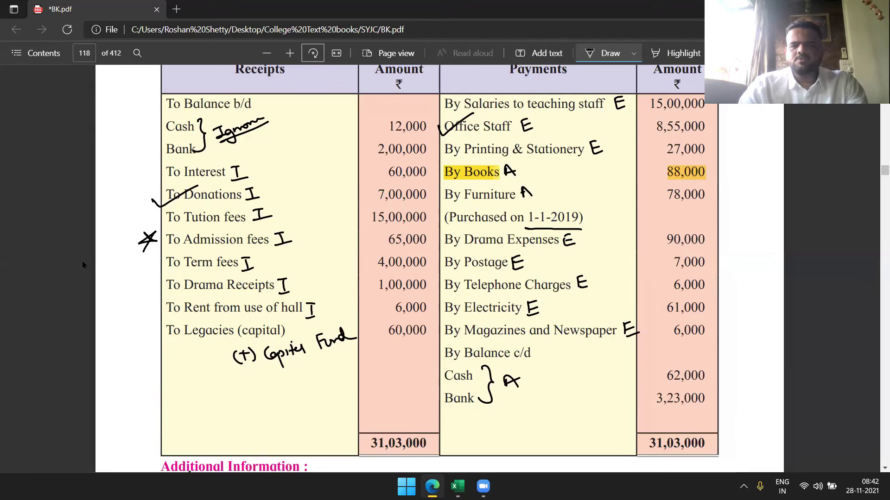
key("alt+Tab")
type("To ")
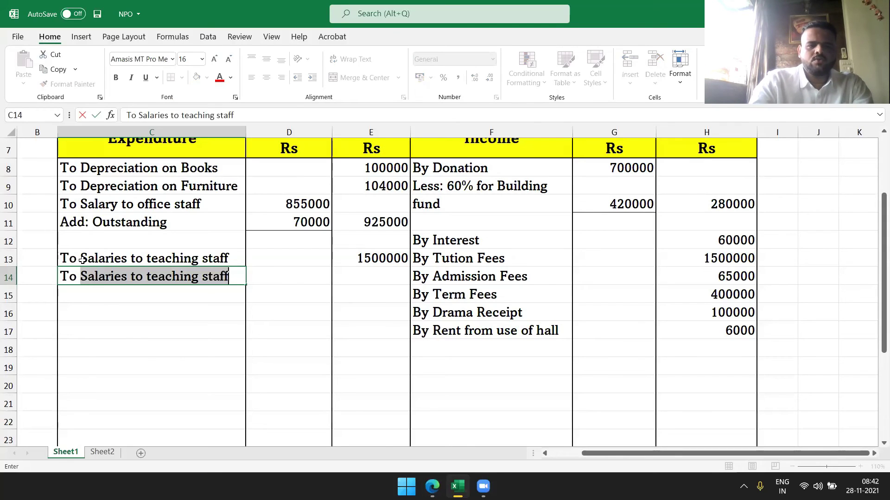
type("Printin")
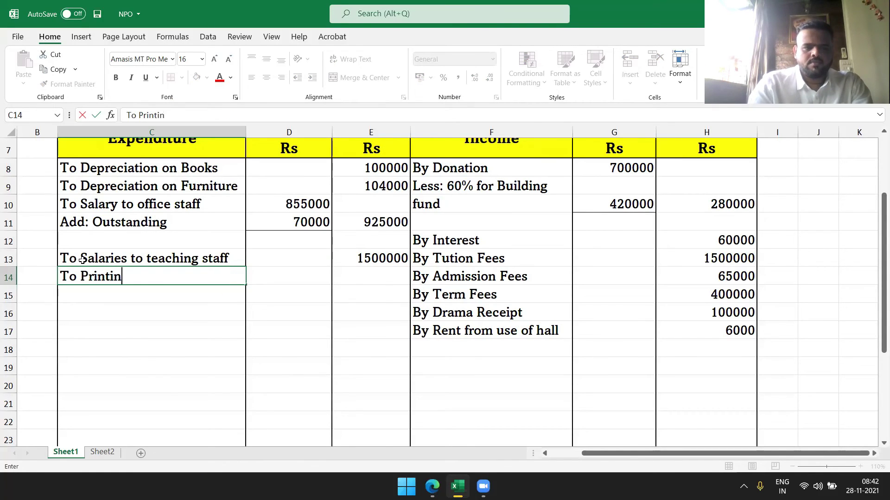
type("g and Stationery")
key("Tab")
key("Tab")
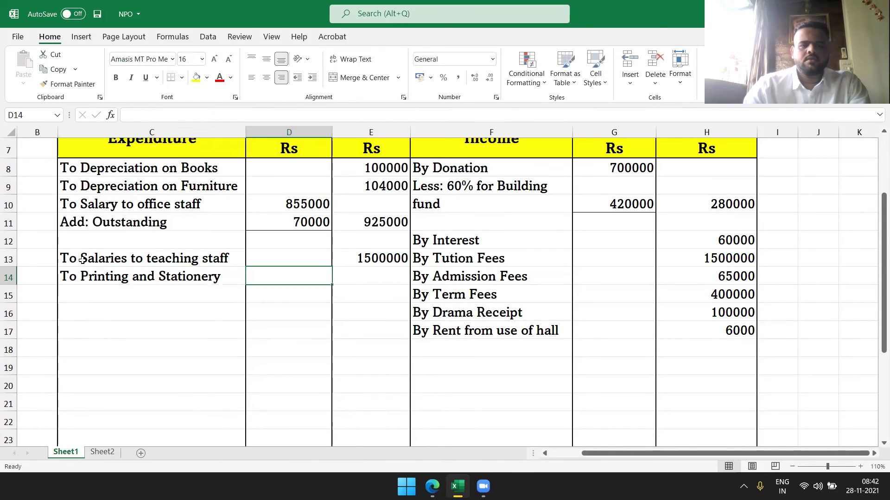
- Look up the printing and stationery payment in the PDF and enter 27000 in E14
key("alt+Tab")
key("alt+Tab")
type("2")
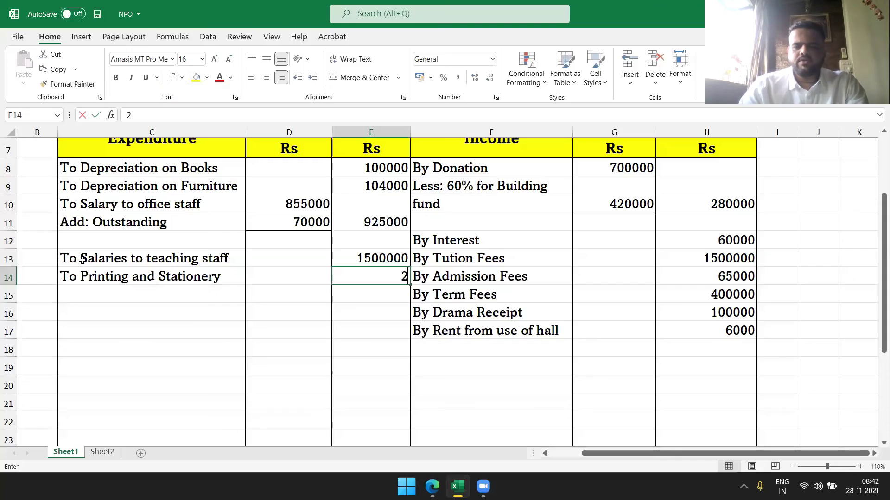
type("7000")
- Check the next expense payment in the PDF and enter "to Drama Expenses" in C15 with 90000 in E15 on Sheet1
key("alt+Tab")
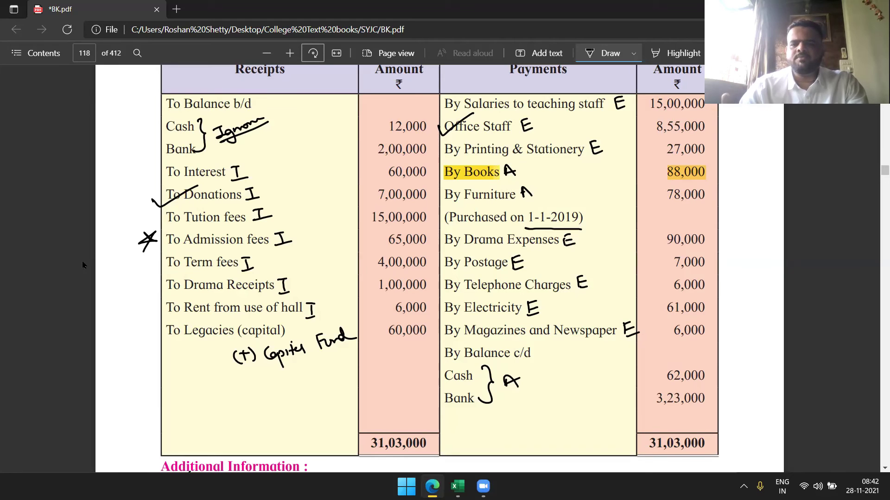
key("alt+Tab")
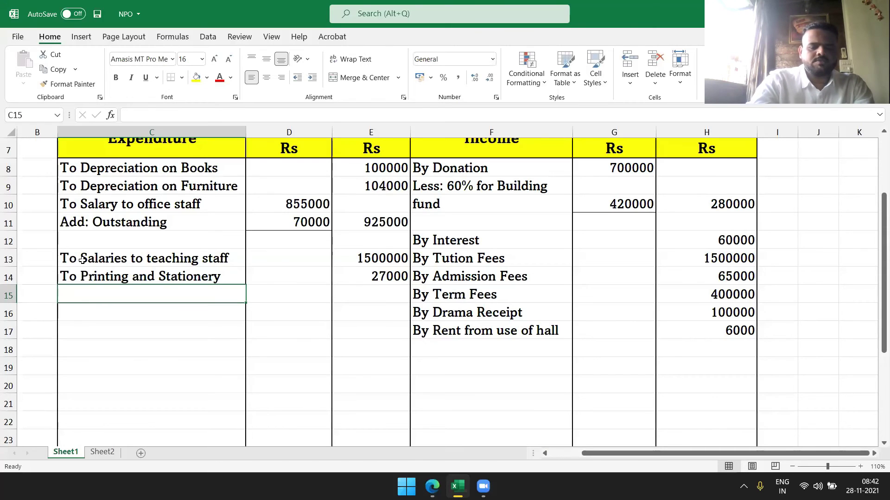
type("to Drama ")
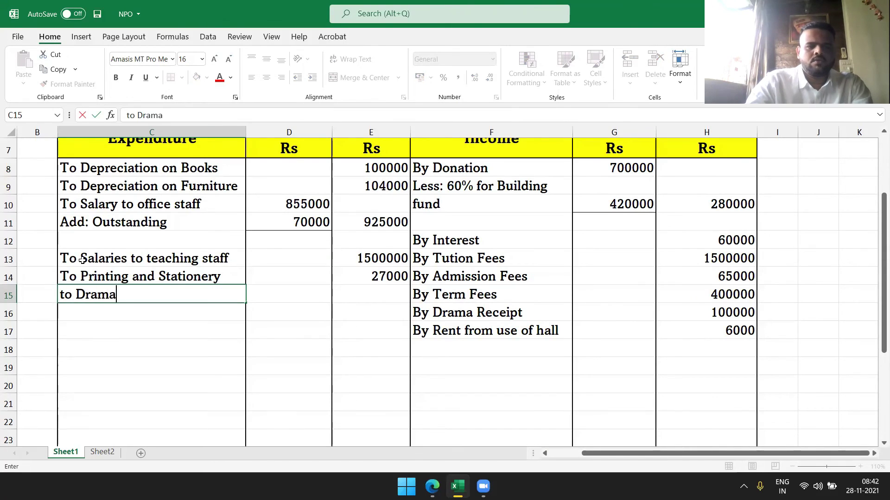
type("Expenses")
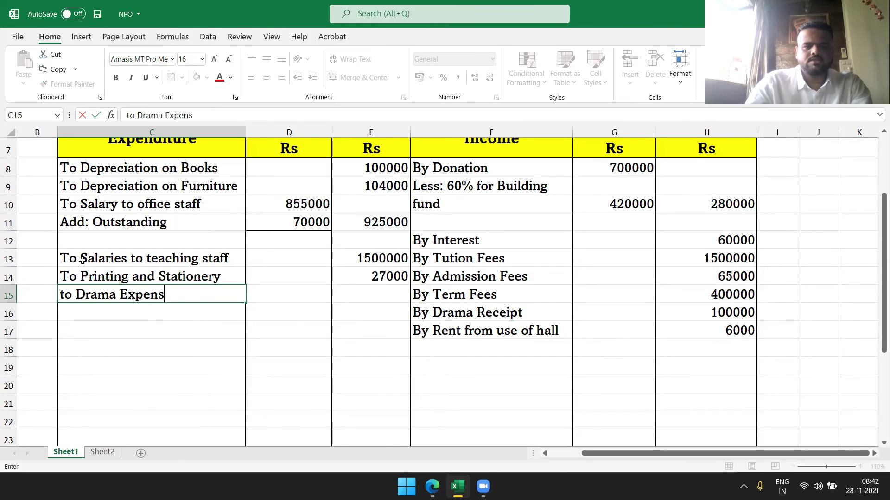
key("Tab")
key("Tab")
key("alt+Tab")
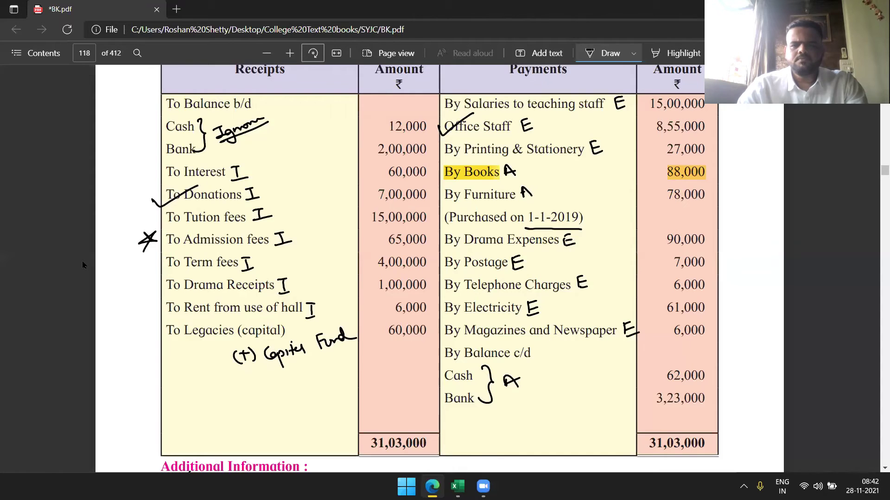
key("alt+Tab")
type("90000")
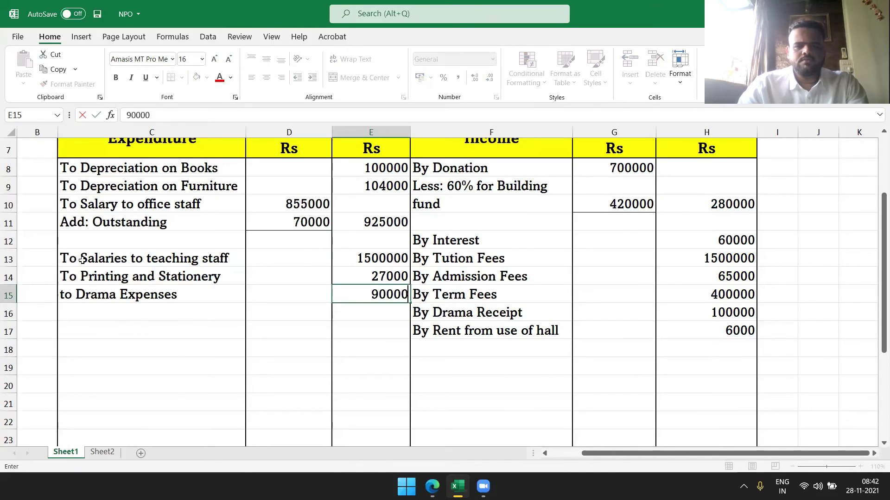
key("Return")
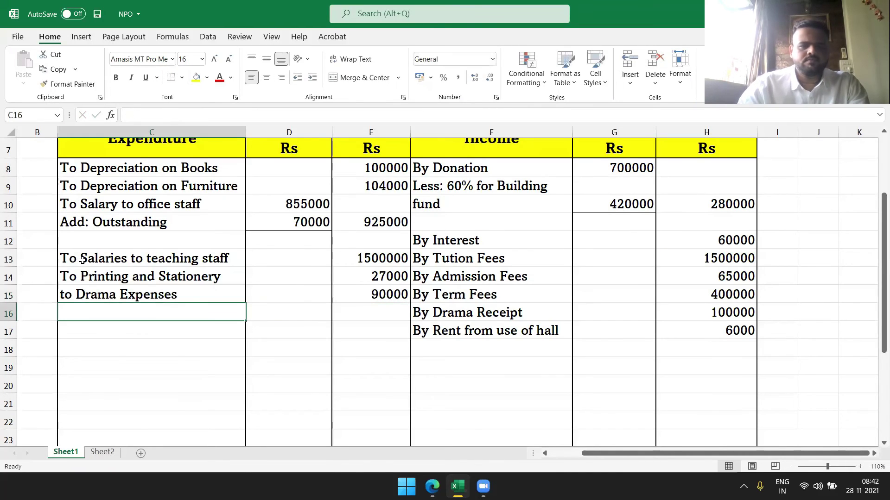
- Correct the label in C15 to "To Drama Expenses" with a capital T
left_click(85, 298)
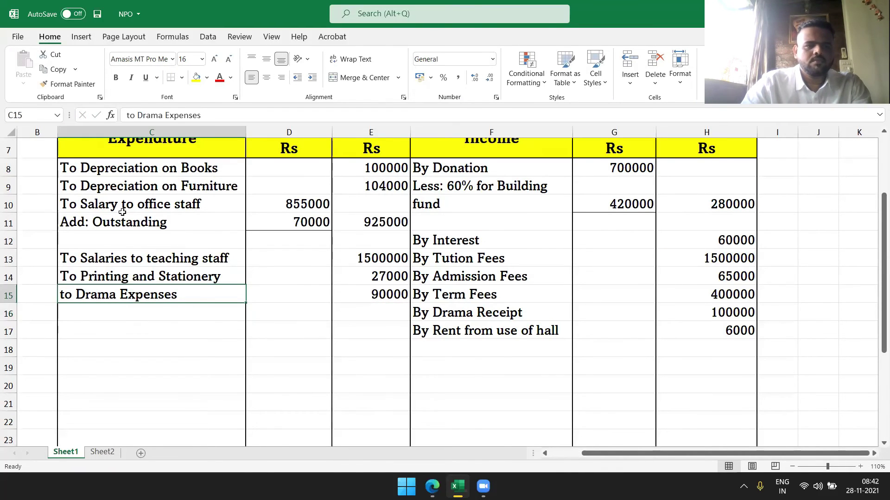
left_click(126, 114)
key("Delete")
type("t")
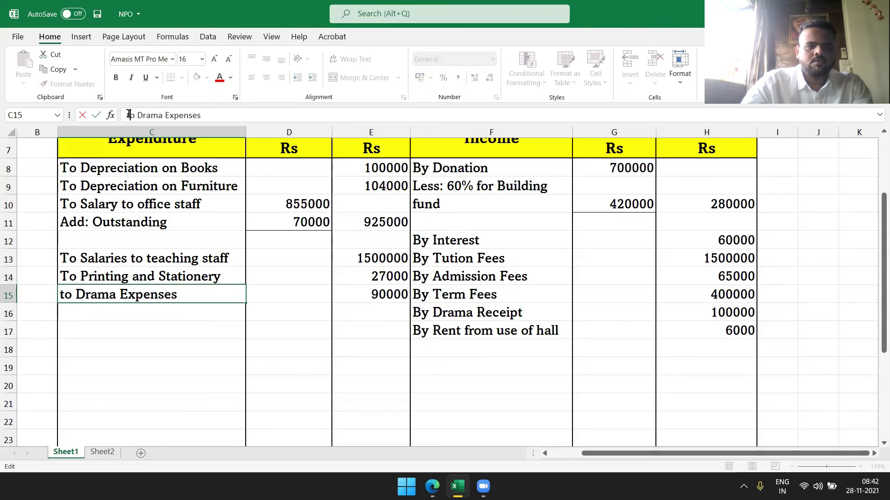
key("Delete")
type("T")
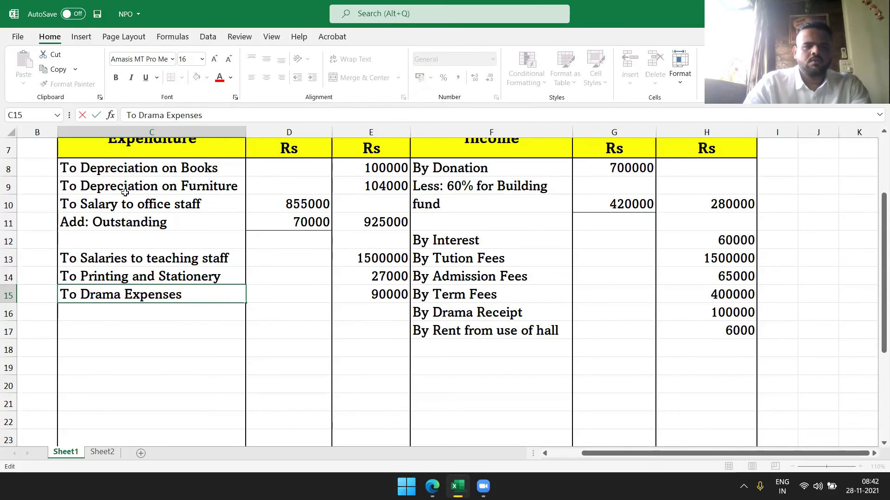
left_click(109, 323)
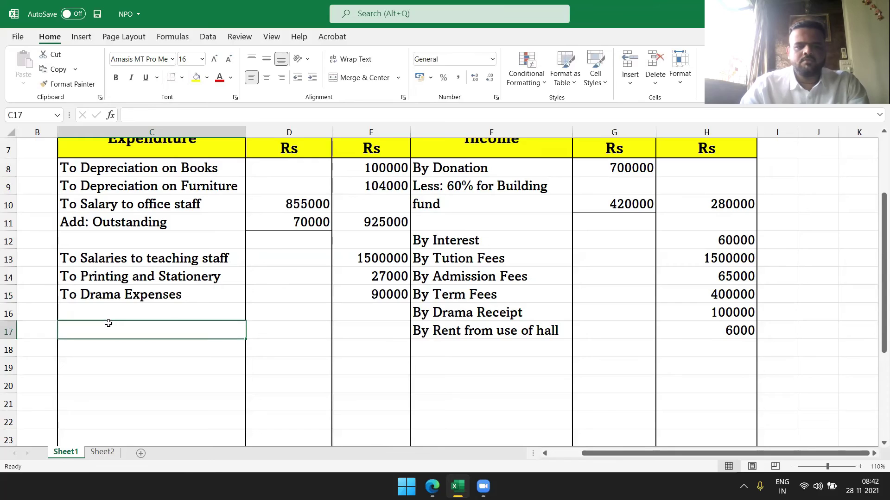
- Look up the postage payment in the PDF and enter "To Postage" in C16 with 7000 in E16
key("alt+Tab")
key("alt+Tab")
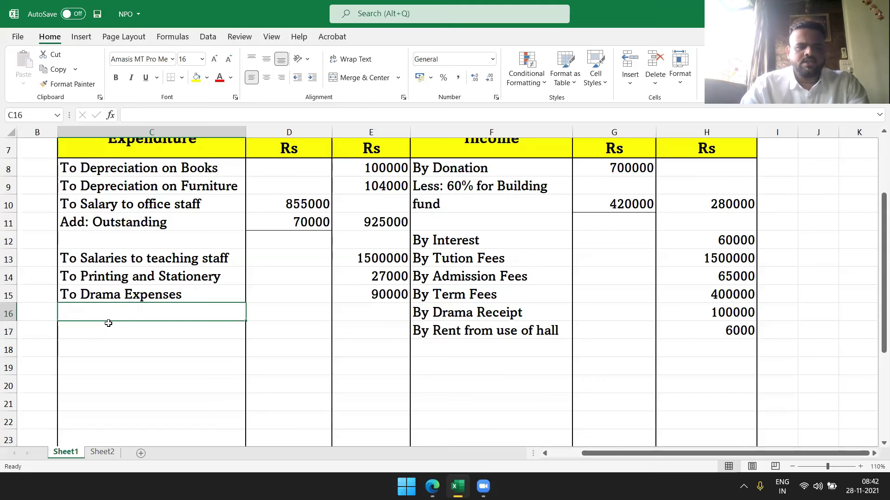
type("To Postage")
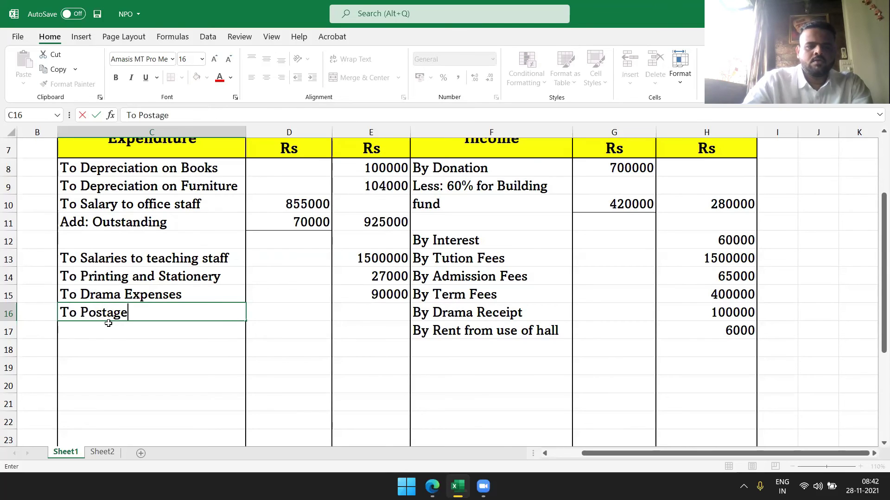
key("Tab")
key("Tab")
key("alt+Tab")
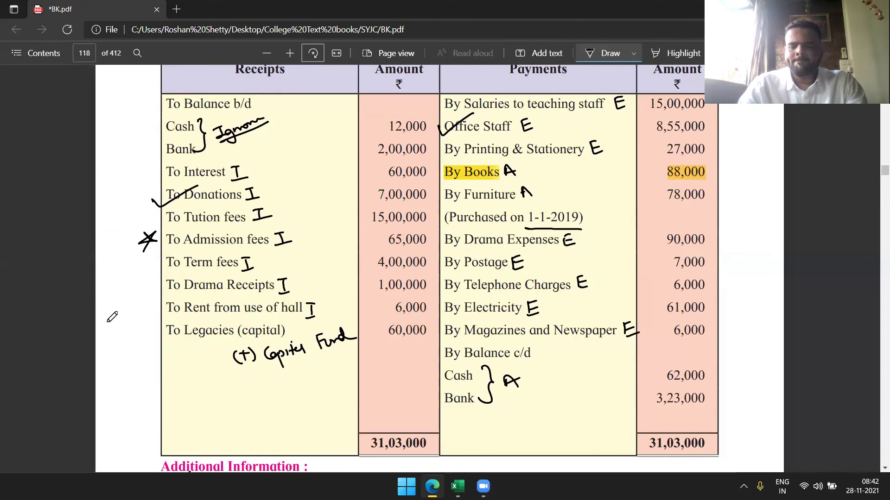
key("alt+Tab")
type("7000")
key("Return")
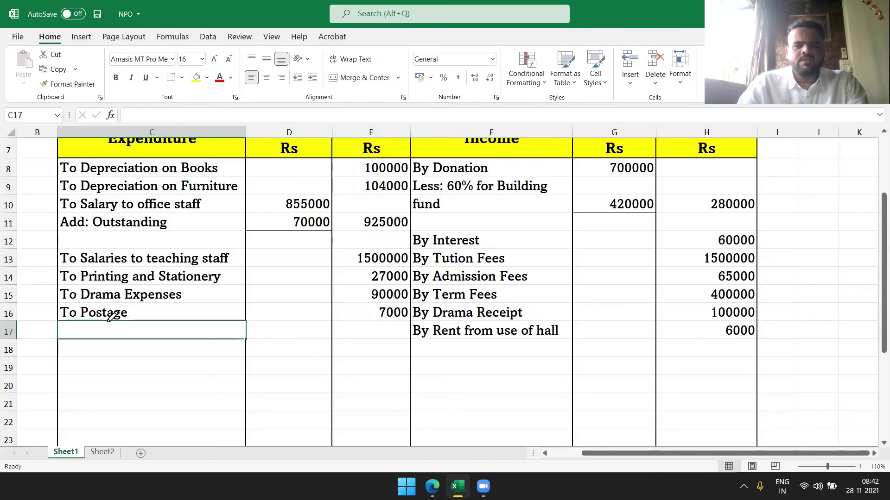
- Look up the telephone payment in the PDF and enter "To Telephone Charges" in C17 with 6000 in E17
key("alt+Tab")
key("alt+Tab")
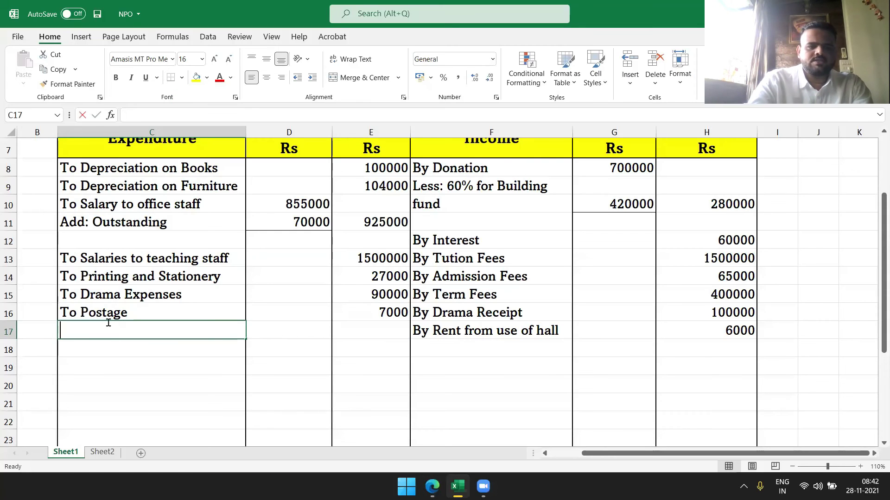
type("To Tel")
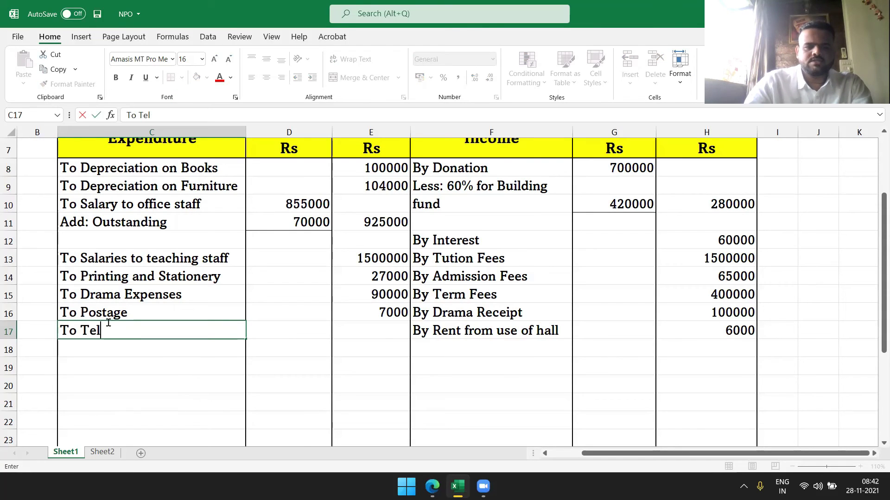
type("ephone Charges")
key("Tab")
key("Tab")
key("alt+Tab")
key("alt+Tab")
type("6000")
key("Return")
- Look up the electricity payment in the PDF and enter "To Electricity" in C18 with 61000 in E18
key("alt+Tab")
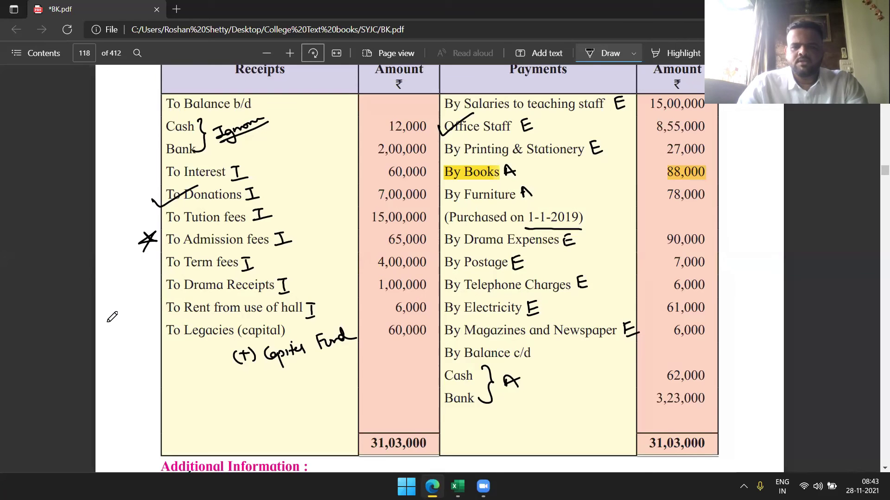
key("alt+Tab")
type("T")
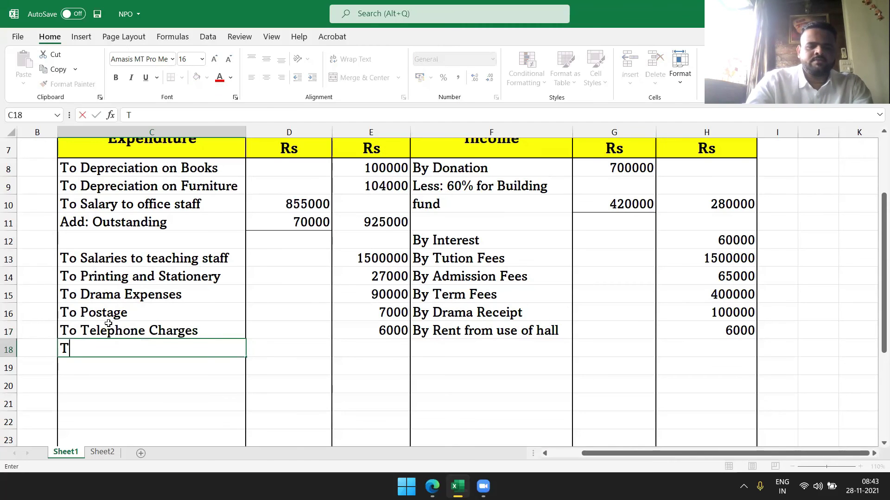
type("o Elec")
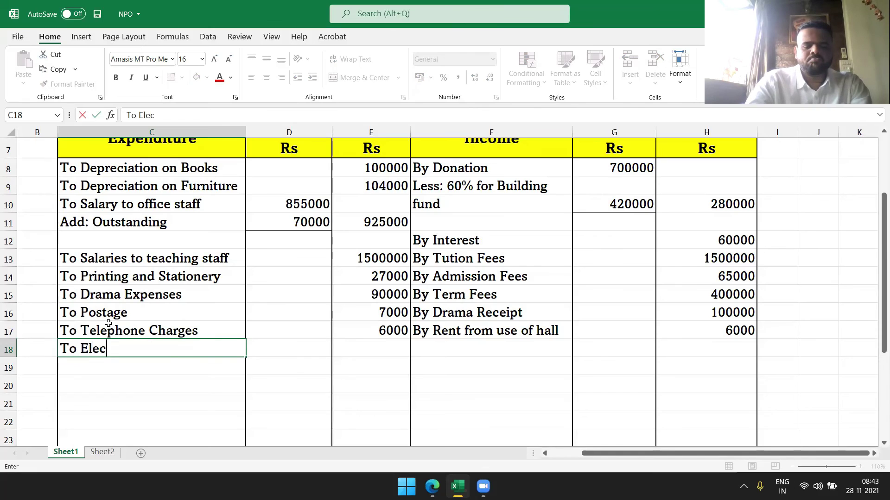
type("tricity")
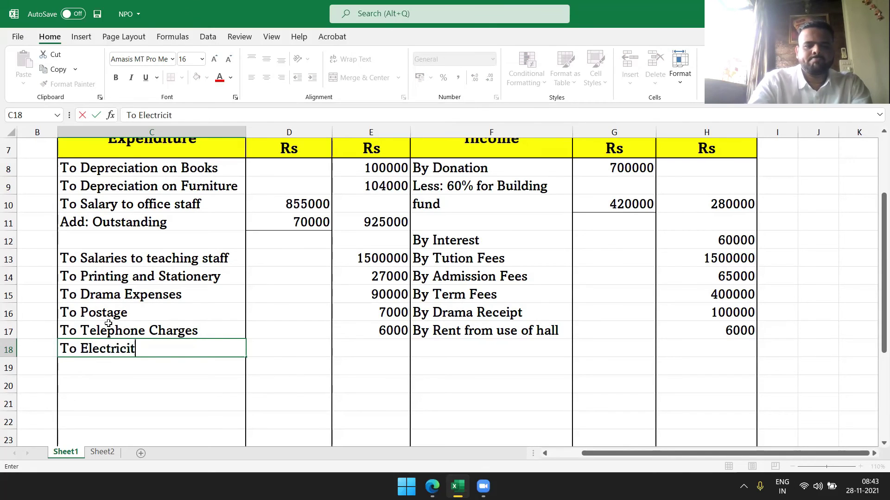
key("Tab")
key("Tab")
key("alt+Tab")
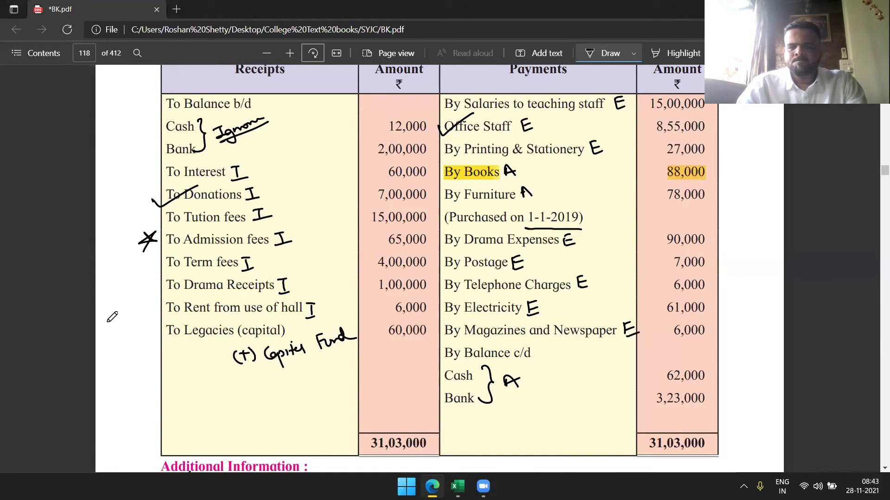
key("alt+Tab")
type("61000")
key("Return")
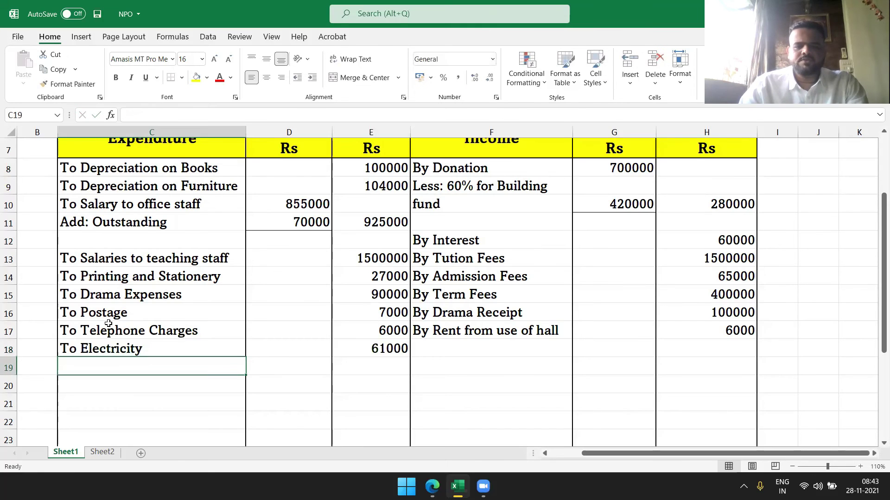
- Check the last expense payment in the PDF and enter "To Magazine & Newspaper" in C19 under Expenditure
key("alt+Tab")
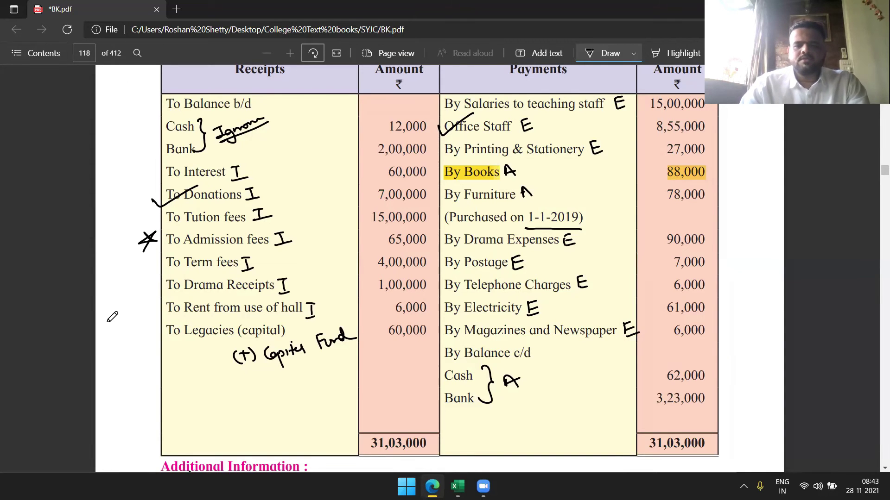
key("alt+Tab")
type("T")
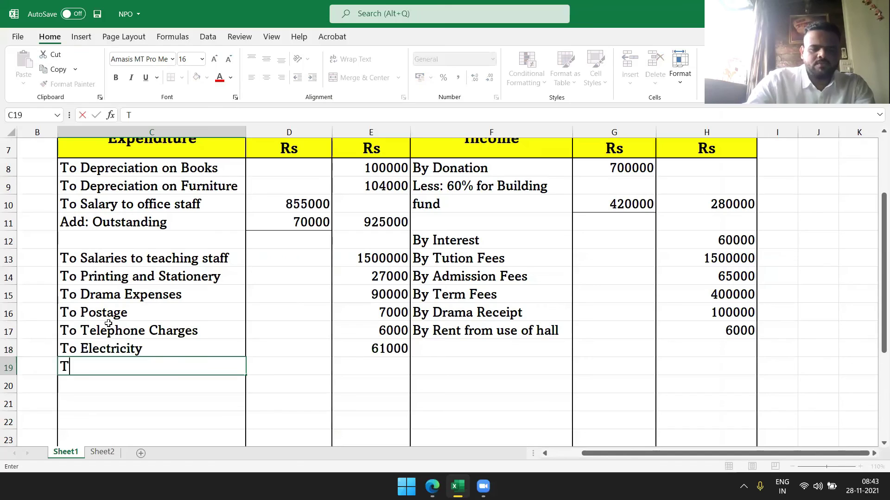
type("o Mag")
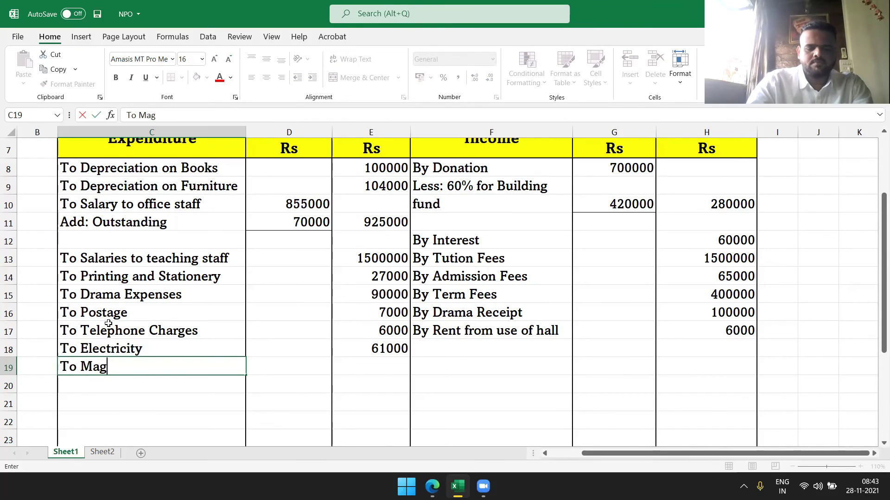
type("zine nd")
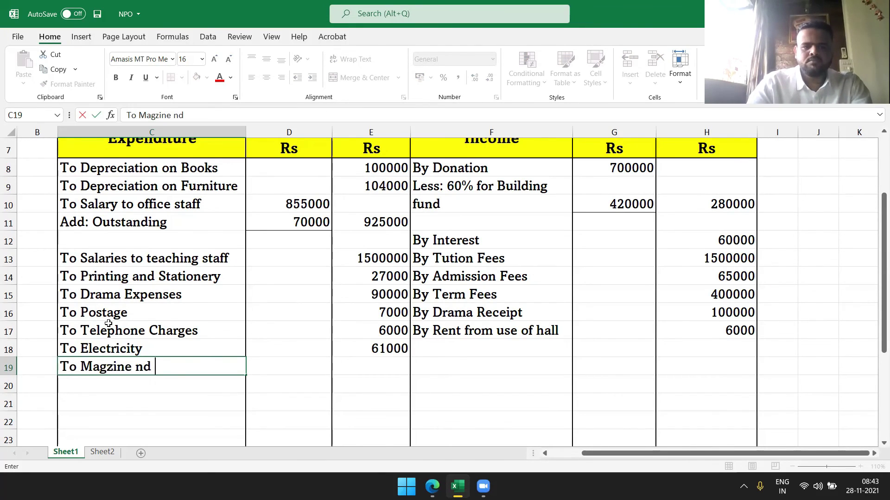
key("BackSpace")
key("BackSpace")
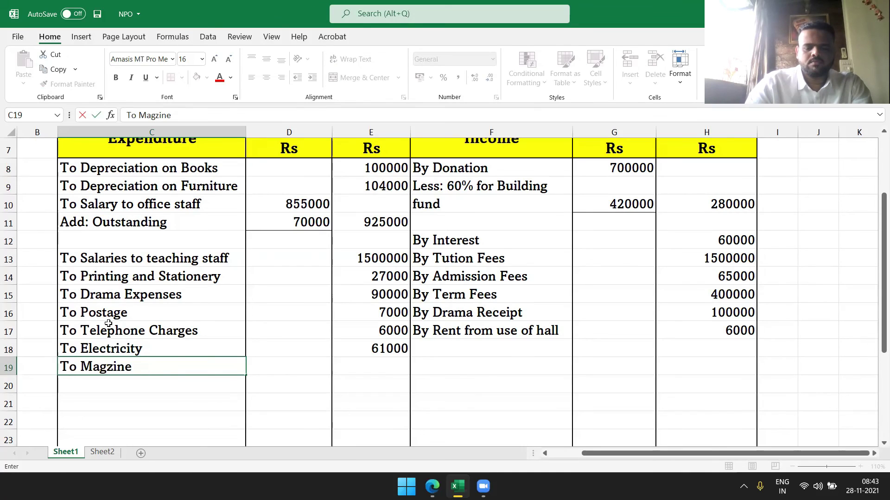
key("Left")
key("Right")
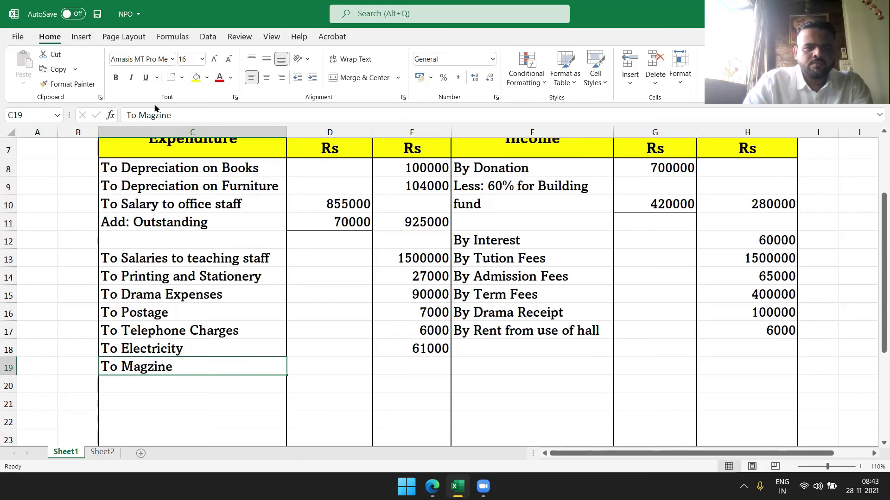
left_click(182, 116)
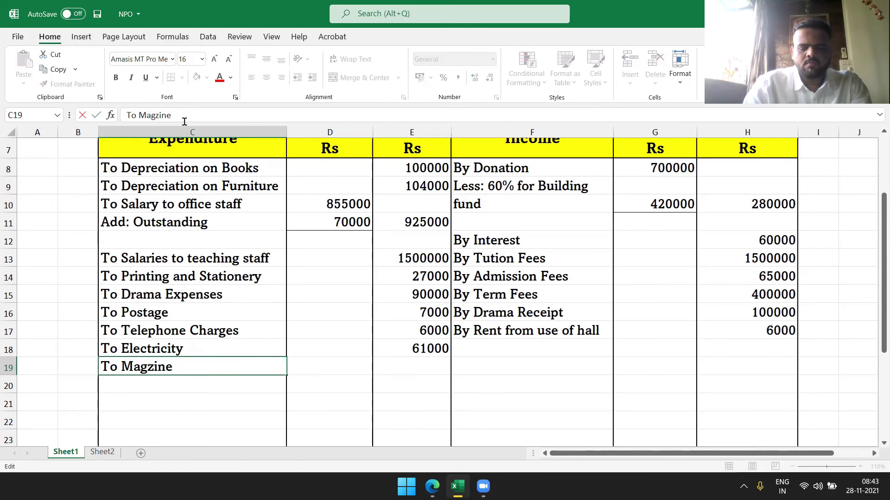
type("a")
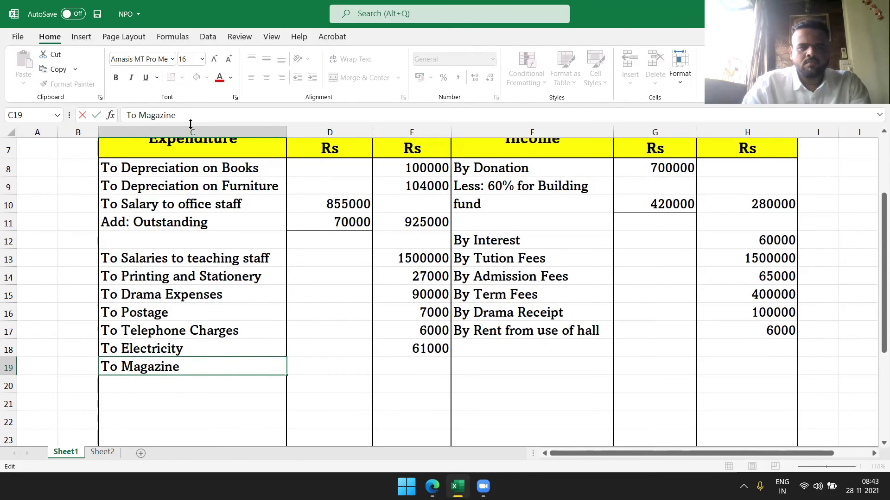
type(" & New")
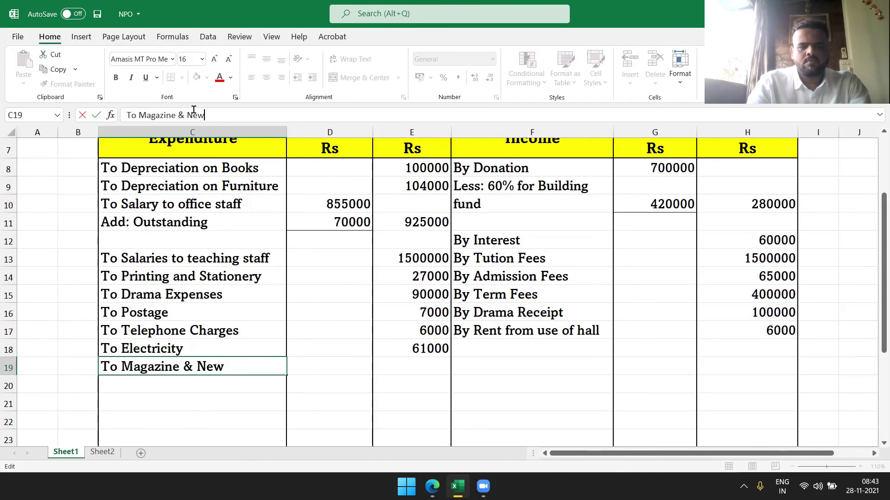
type("spaper")
- Look up the magazines and newspaper payment in the PDF and enter 6000 in E19
key("Tab")
key("Tab")
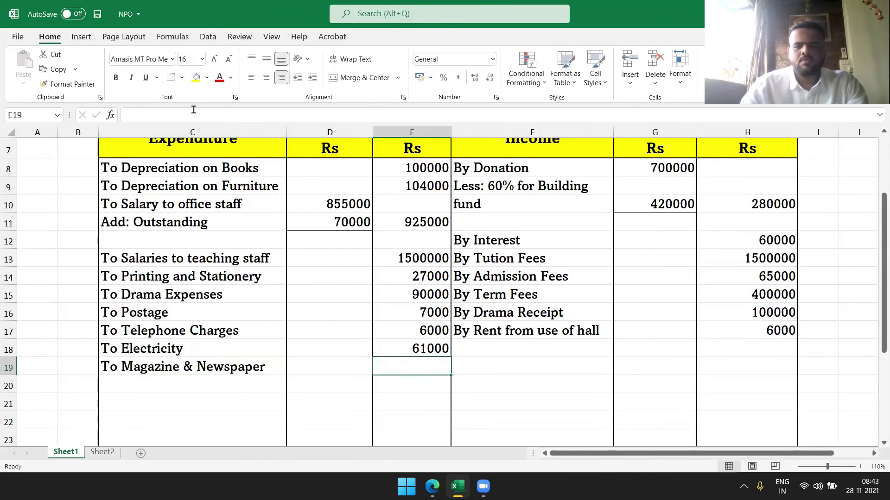
key("alt+Tab")
key("alt+Tab")
type("60000")
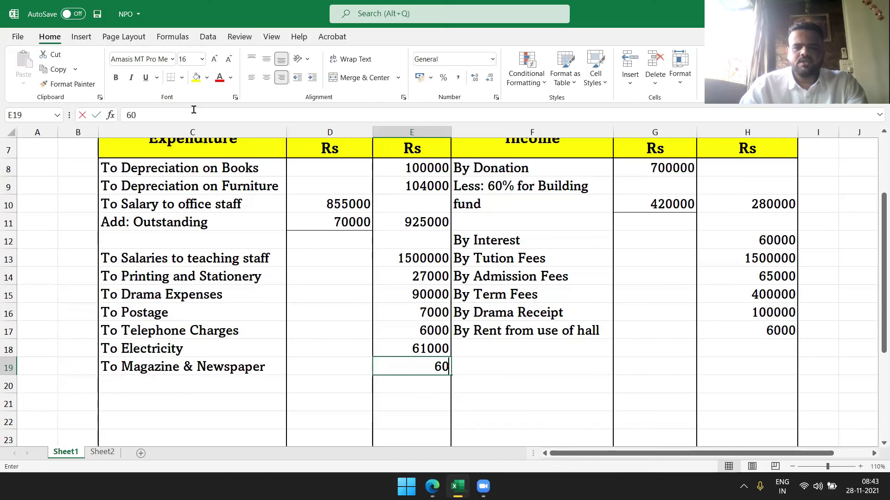
key("BackSpace")
key("Return")
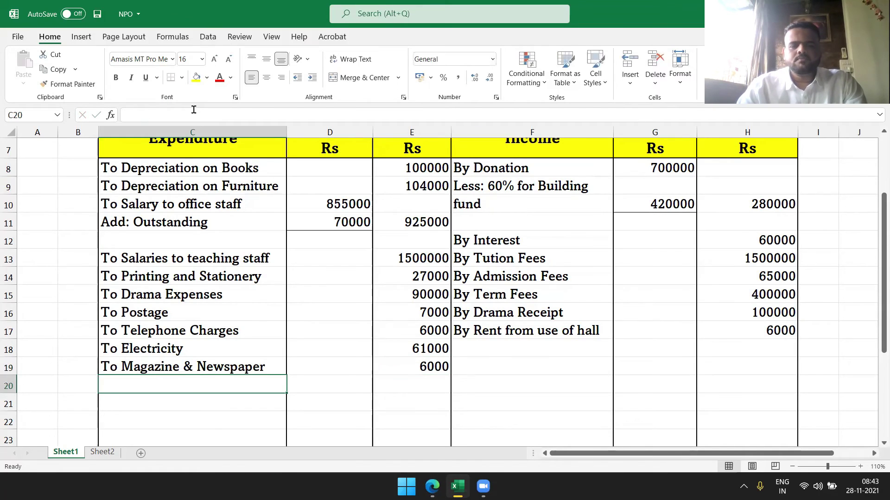
- Check the closing balances in the PDF and enter "Cash" in F21 and "Bank" in F22 under Assets on Sheet2
key("alt+Tab")
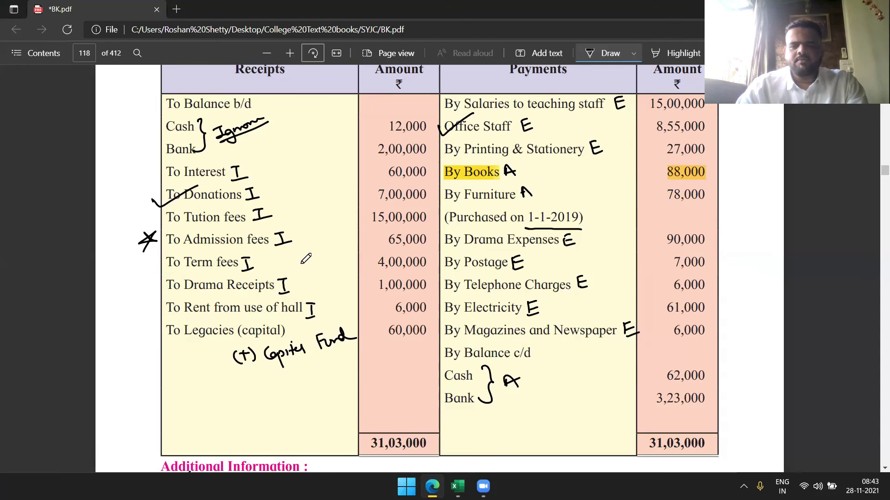
key("alt+Tab")
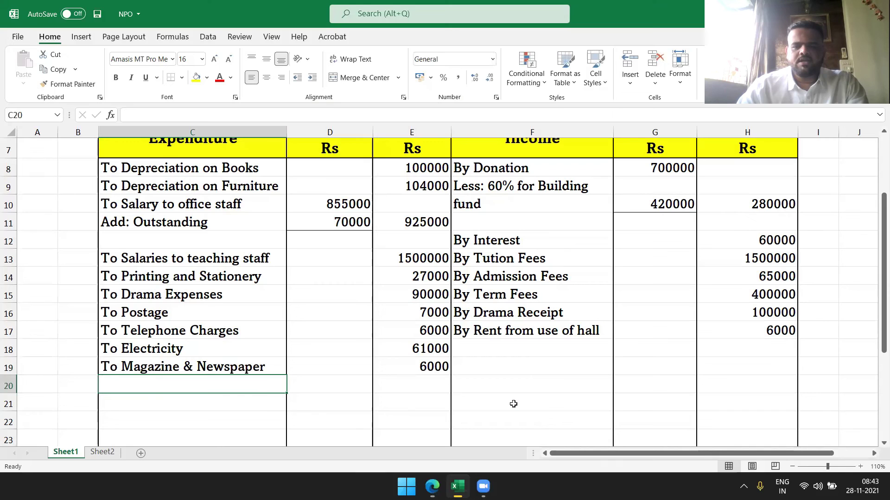
left_click(107, 452)
left_click(404, 340)
type("Cash")
key("Return")
type("Bank")
key("Tab")
- Look up the closing cash and bank amounts in the PDF and enter 62000 in H21 and 323000 in H22
key("Right")
key("Up")
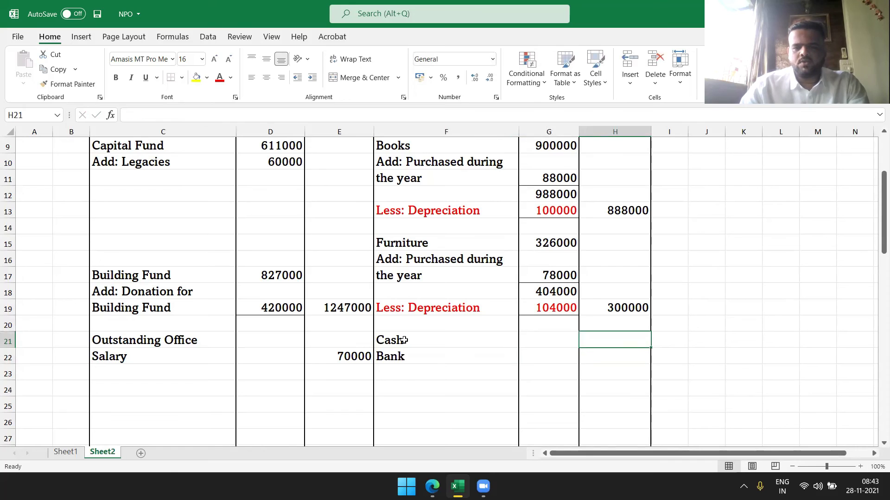
key("Right")
key("alt+Tab")
key("alt+Tab")
key("Left")
type("62000")
key("Return")
key("alt+Tab")
key("alt+Tab")
type("323000")
key("Return")
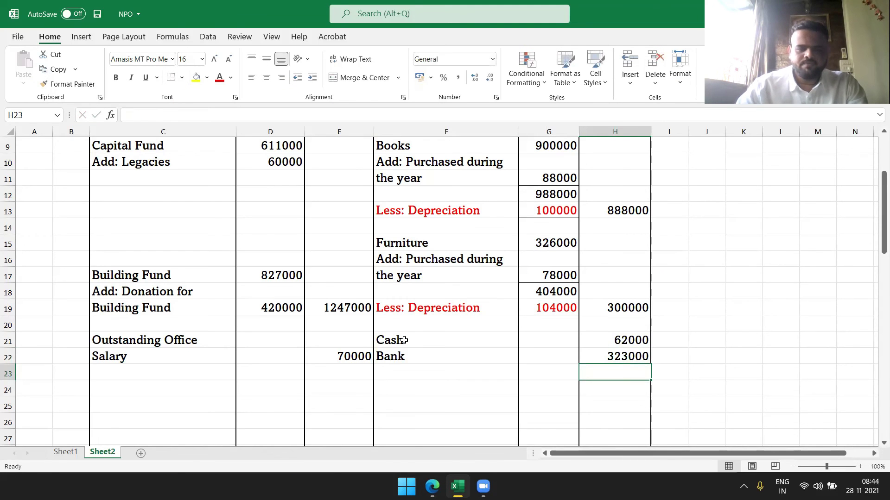
- Return to the Income and Expenditure Account on Sheet1 and reduce the zoom to 100%
left_click(68, 457)
left_click(703, 359)
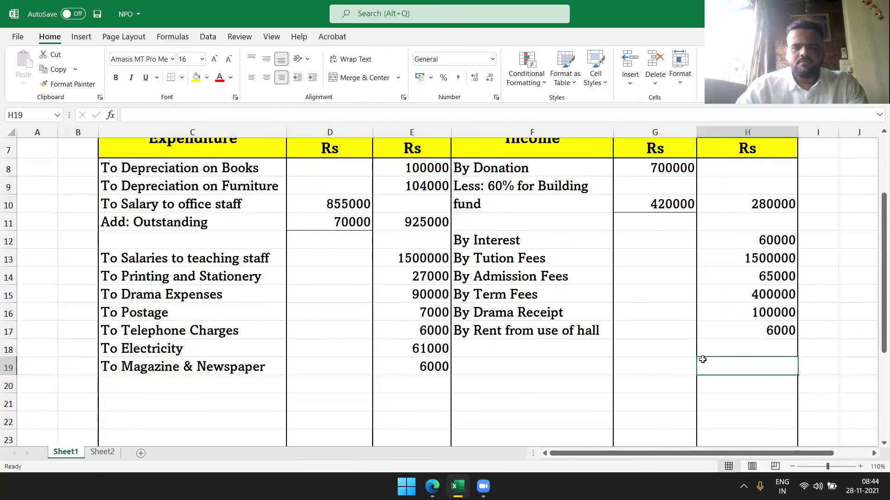
left_click(792, 467)
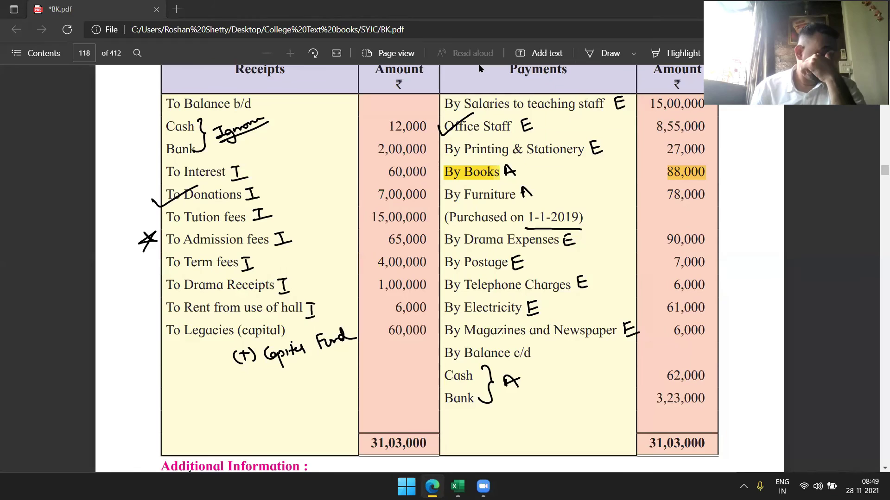
- In the PDF, handwrite 6500 beside the magazines payment, bracket and tick the payment amounts, and circle and tick the payments total
left_click(604, 53)
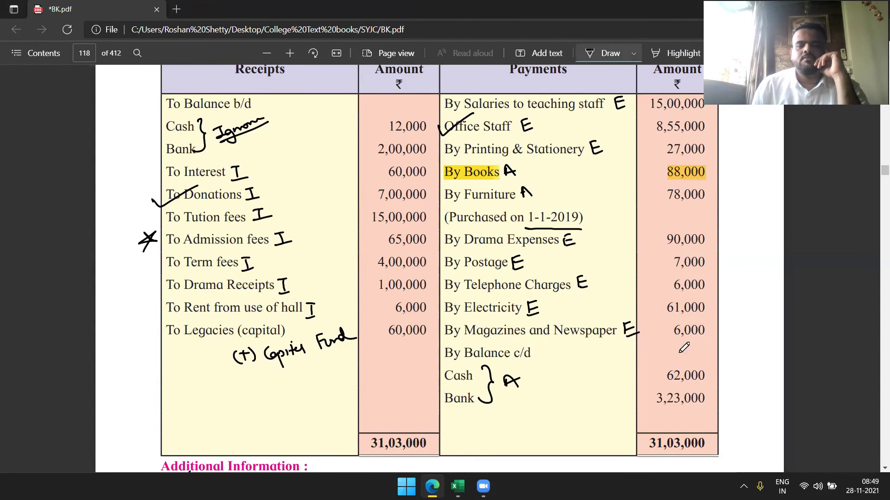
left_click_drag(723, 321, 758, 319)
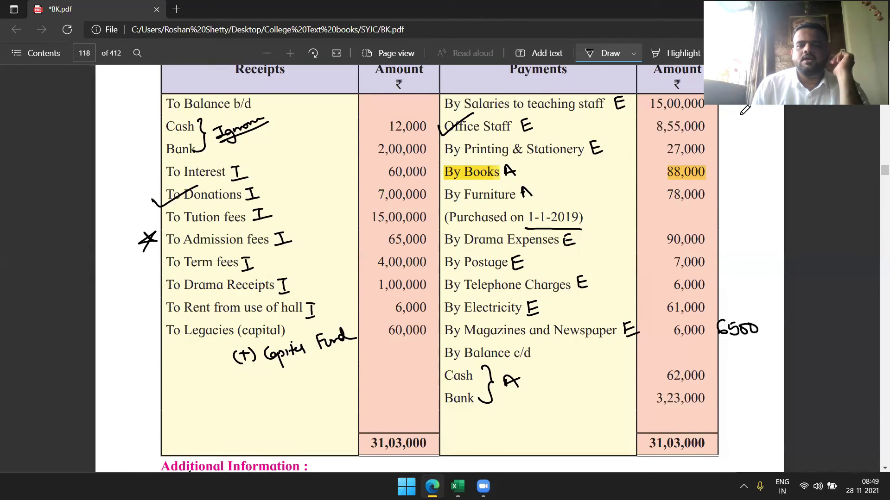
left_click_drag(739, 117, 745, 371)
mouse_move(707, 430)
left_mouse_down()
mouse_move(644, 423)
mouse_move(707, 433)
left_mouse_up()
left_click_drag(731, 311, 767, 293)
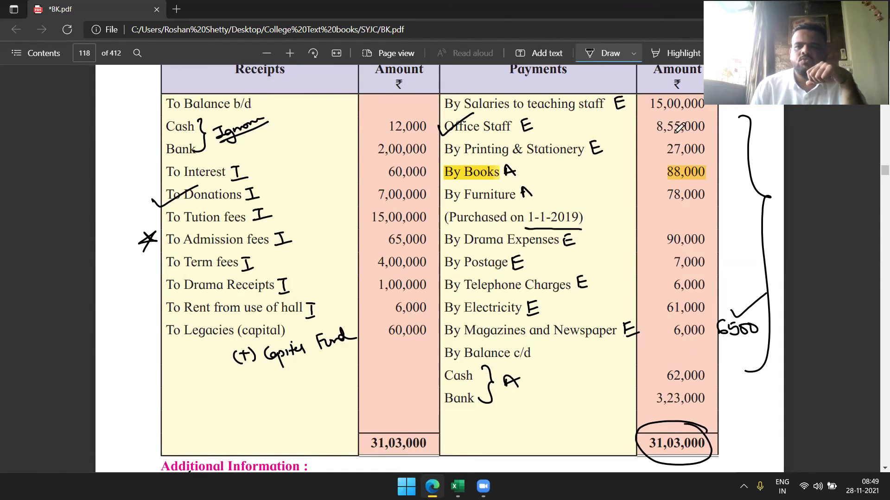
left_click_drag(721, 443, 762, 428)
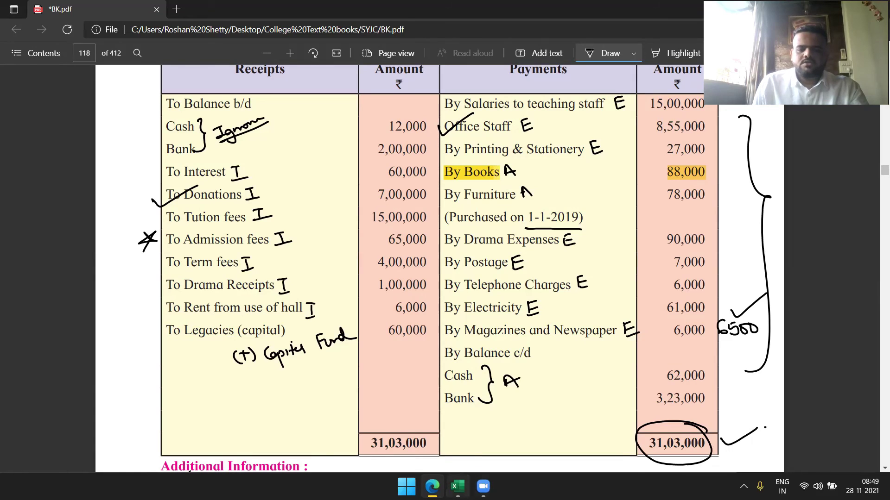
- Switch to the workbook and colour the "By Excess of Expenditure over Income ( Deficit )" entry in F19:H20 red
key("alt+Tab")
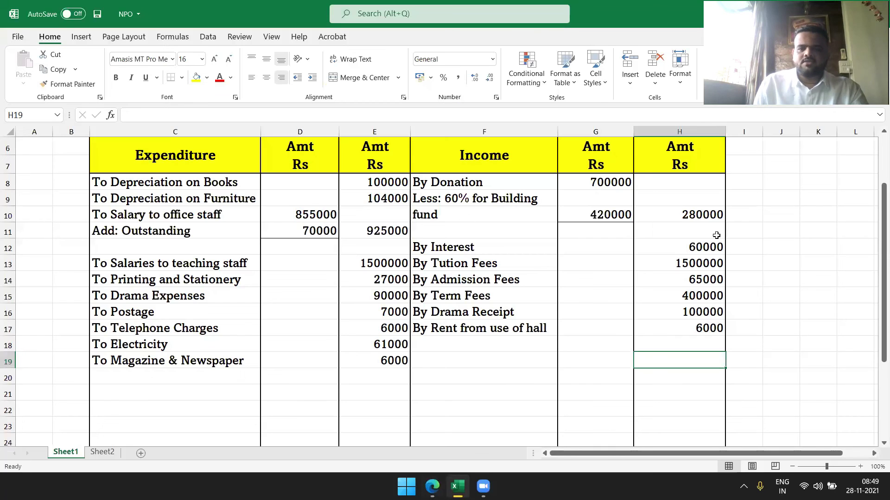
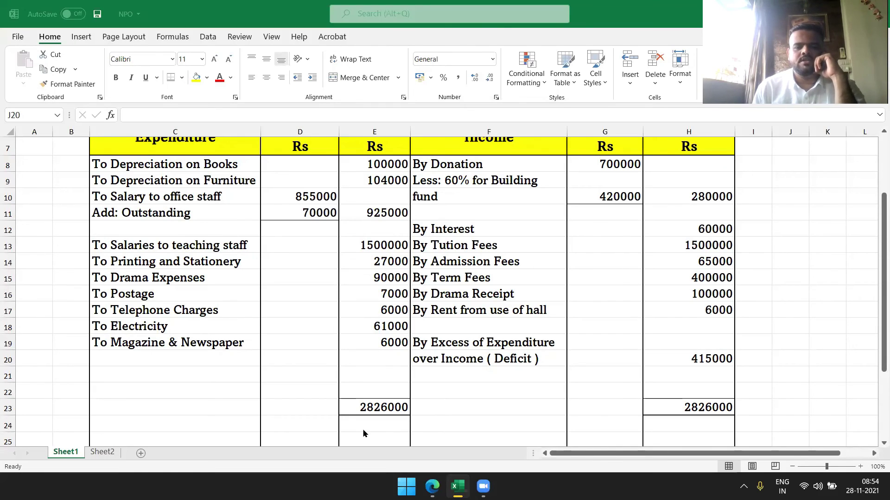
left_click_drag(424, 345, 681, 344)
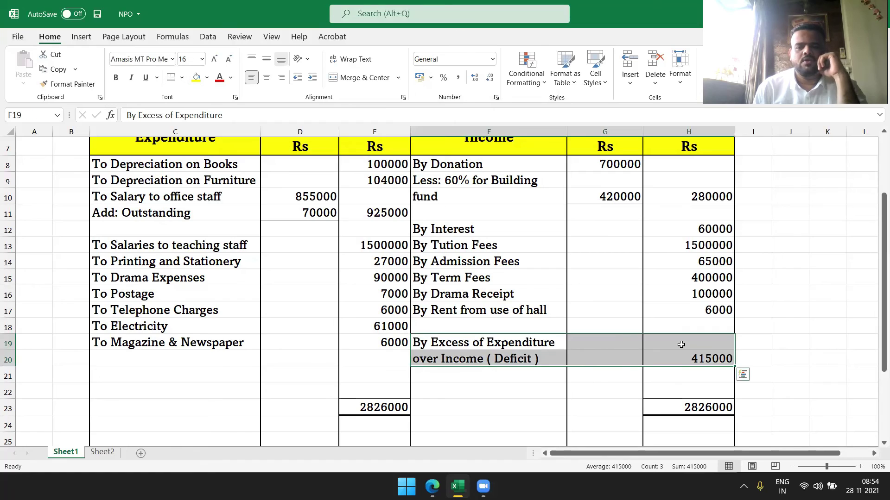
left_click(220, 77)
left_click(746, 331)
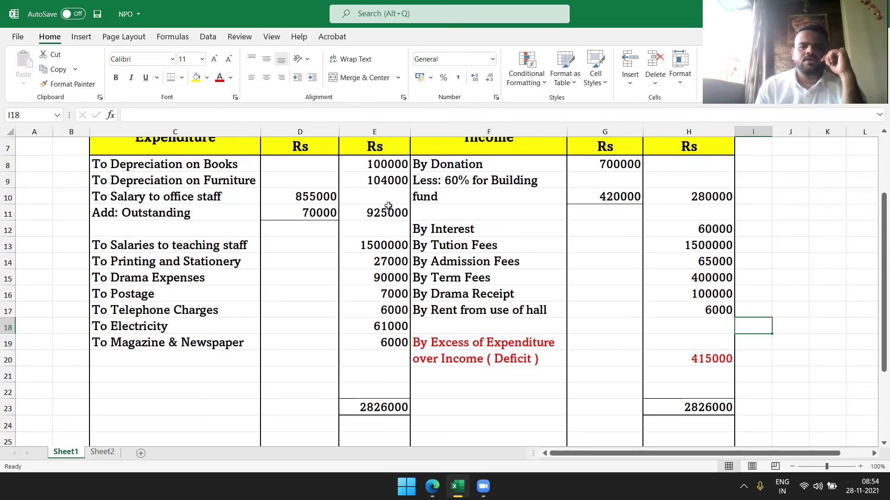
- Review the amounts in the Expenditure and Income columns of Sheet1
left_click_drag(374, 164, 378, 376)
left_click_drag(705, 178, 709, 327)
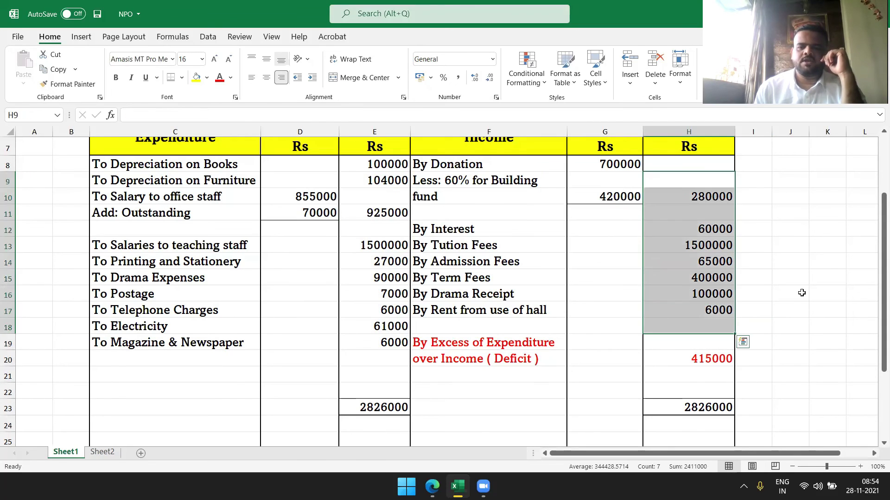
left_click(795, 278)
- On Sheet2, inspect the deficit in D11 and compare both Balance Sheet totals at 90% zoom
left_click(102, 452)
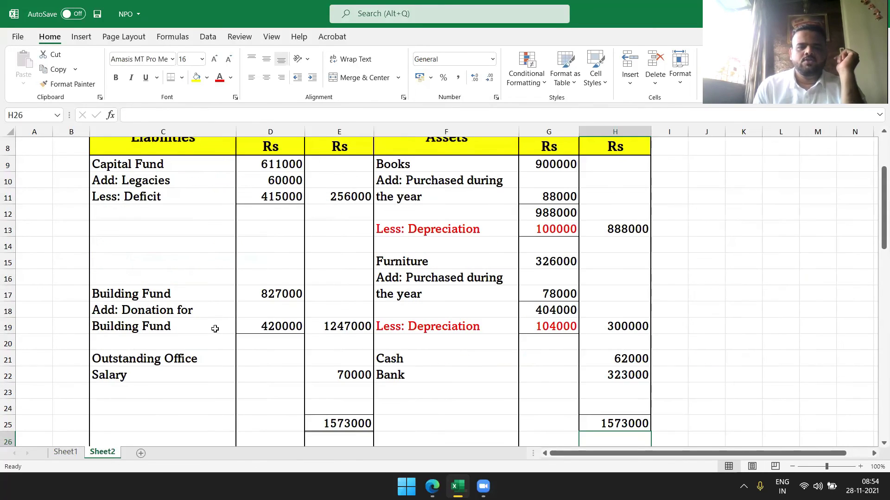
left_click(267, 201)
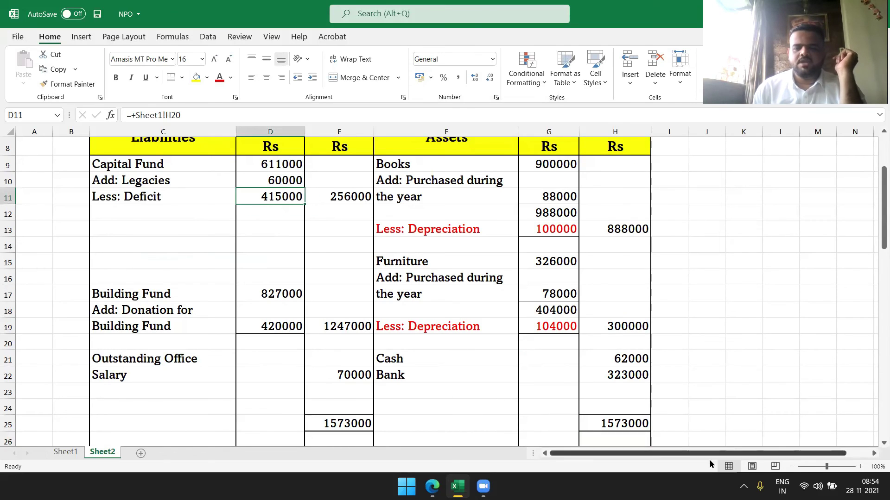
left_click(792, 466)
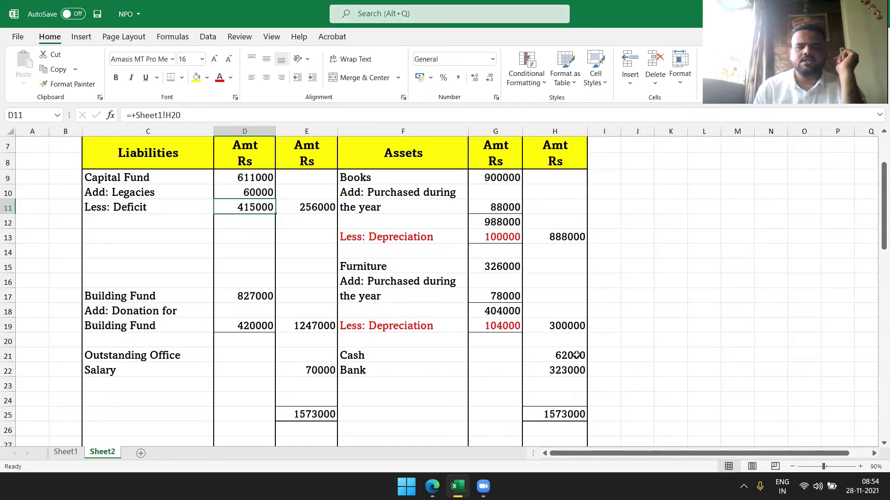
left_click_drag(319, 415, 556, 400)
left_click(716, 361)
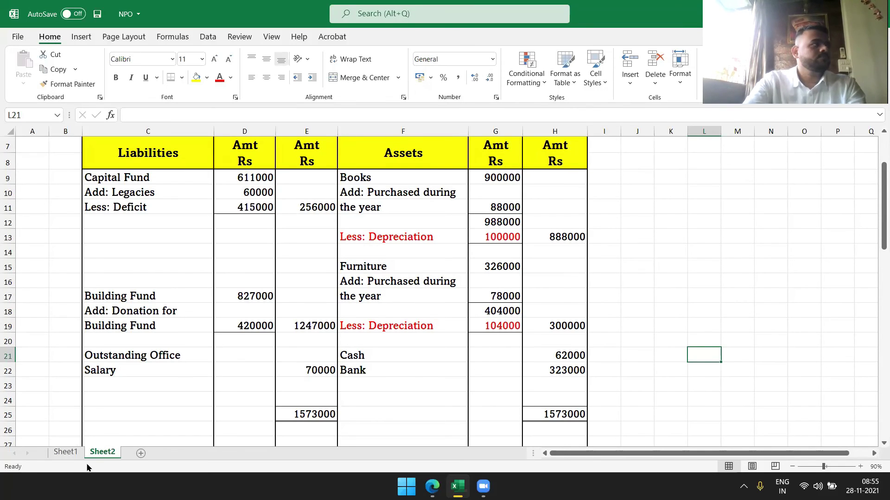
- Switch to the PDF and draw a tick mark beside question 10 on page 130
key("alt+Tab")
mouse_move(142, 124)
left_mouse_down()
mouse_move(157, 138)
mouse_move(197, 106)
left_mouse_up()
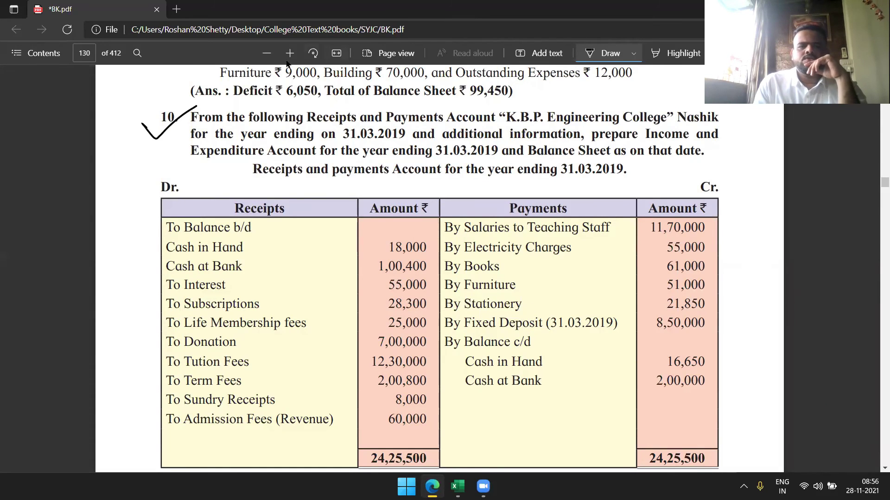
- Examine question 10's Receipts and Payments Account and its additional information, and look ahead at question 11
left_click(265, 55)
left_click(265, 55)
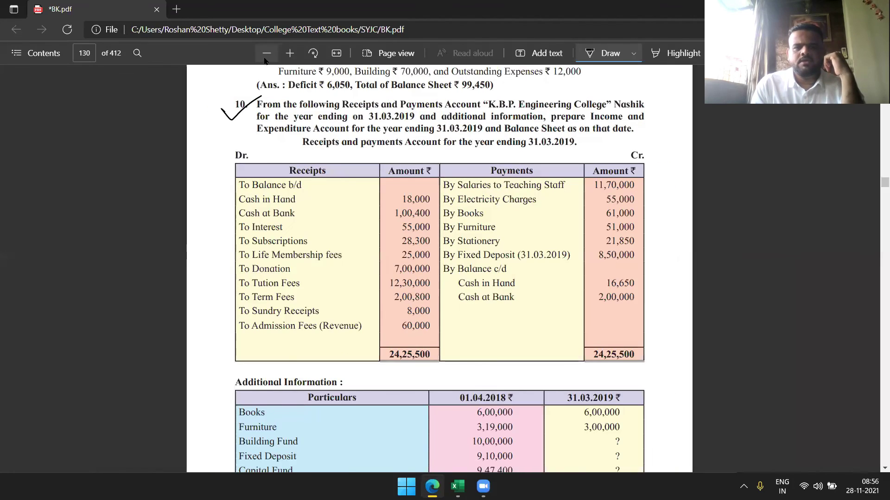
left_click(266, 60)
scroll(878, 466, "down", 1)
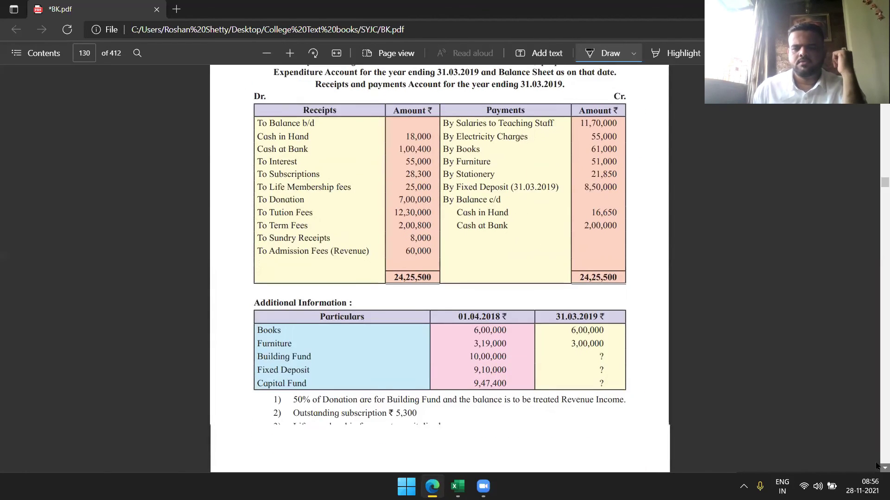
scroll(877, 466, "down", 7)
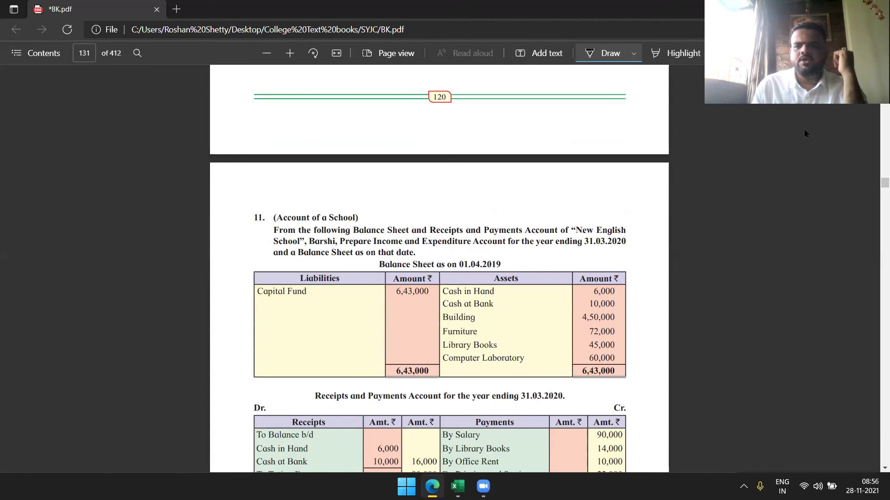
scroll(877, 48, "up", 5)
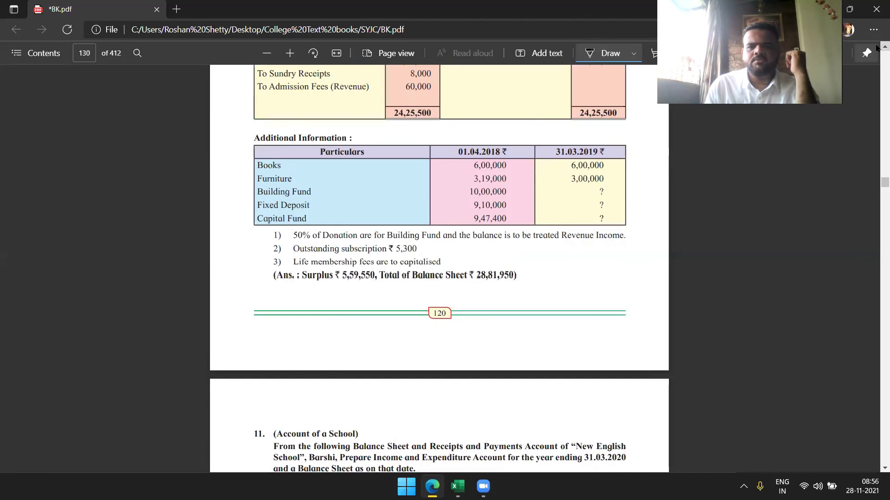
scroll(877, 50, "up", 5)
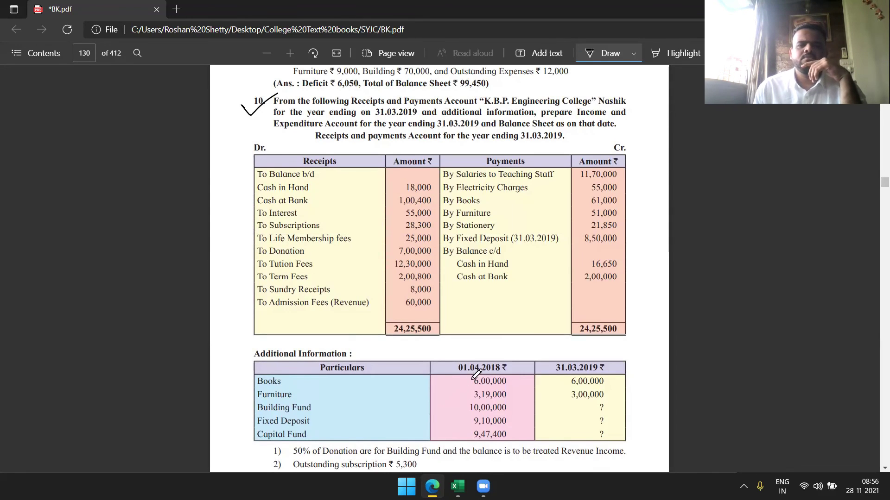
left_click(290, 54)
left_click(290, 54)
left_click(290, 54)
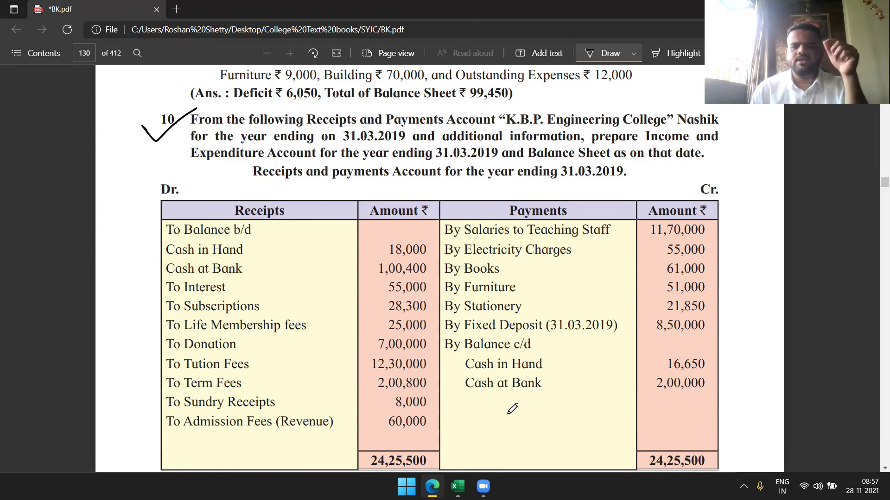
scroll(877, 469, "down", 4)
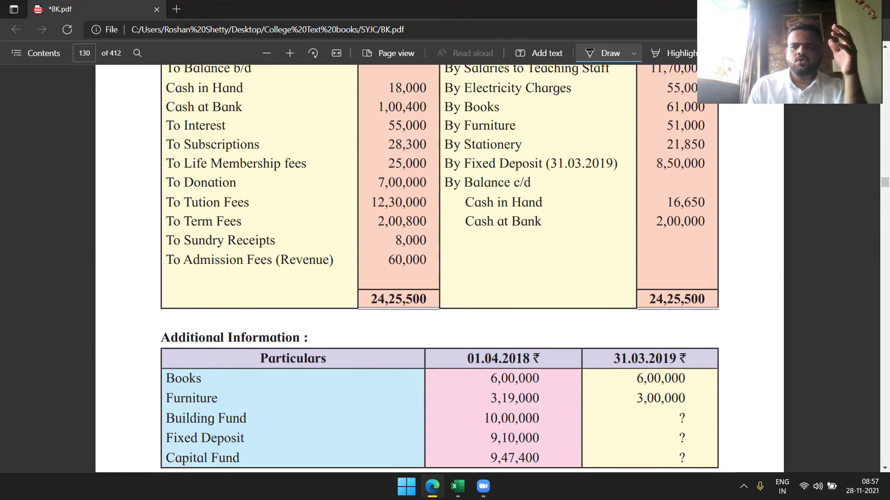
- Circle the word "College" and underline "Income" in the text of question 10
scroll(439, 269, "up", 2)
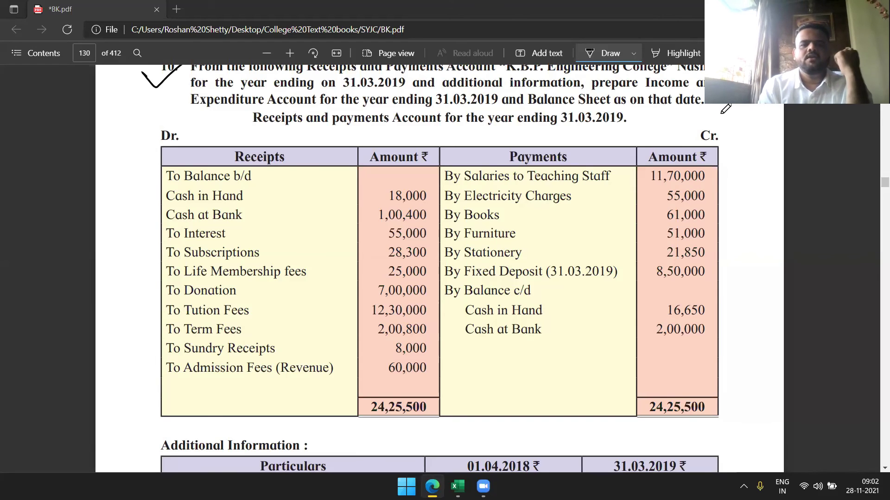
scroll(438, 136, "up", 1)
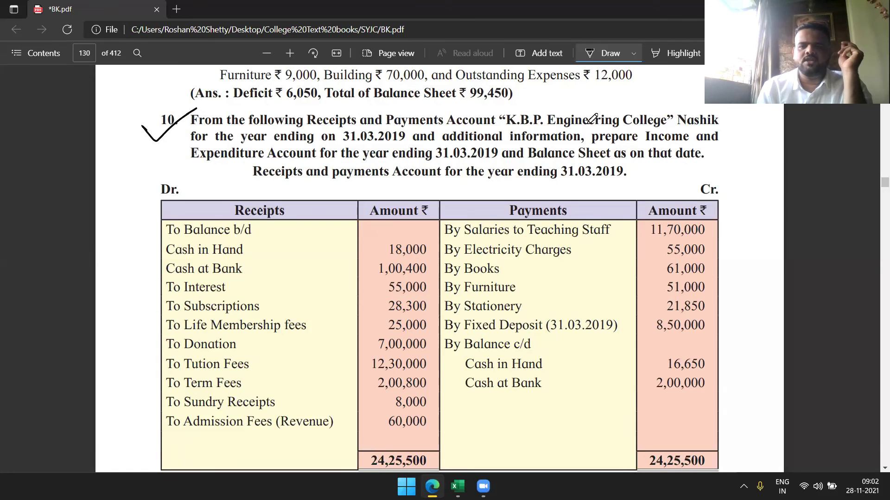
mouse_move(631, 126)
left_mouse_down()
mouse_move(670, 117)
mouse_move(621, 108)
mouse_move(643, 131)
left_mouse_up()
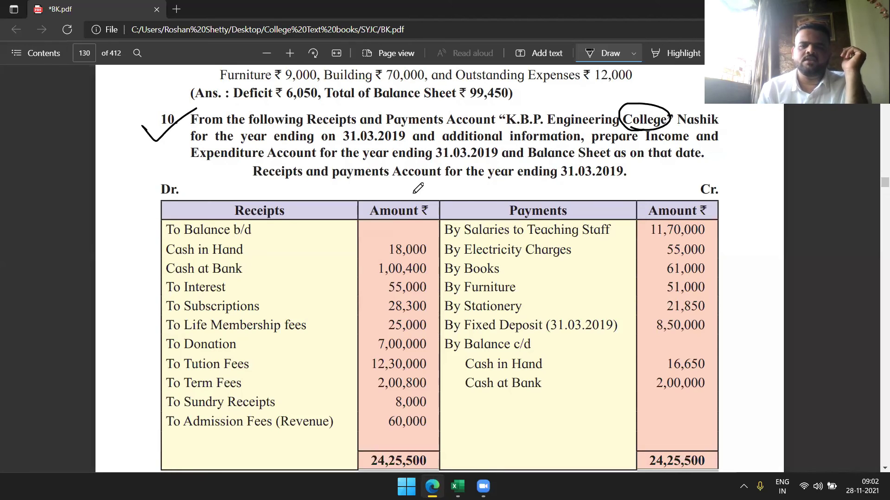
left_click_drag(632, 145, 701, 148)
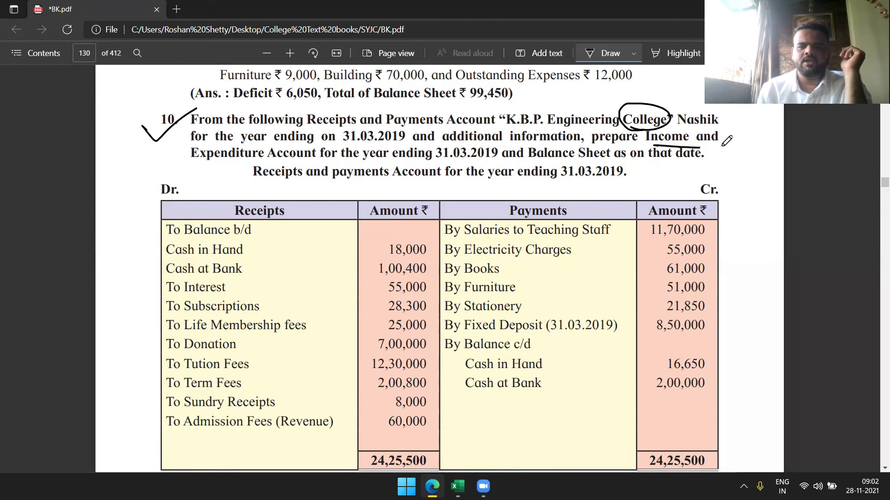